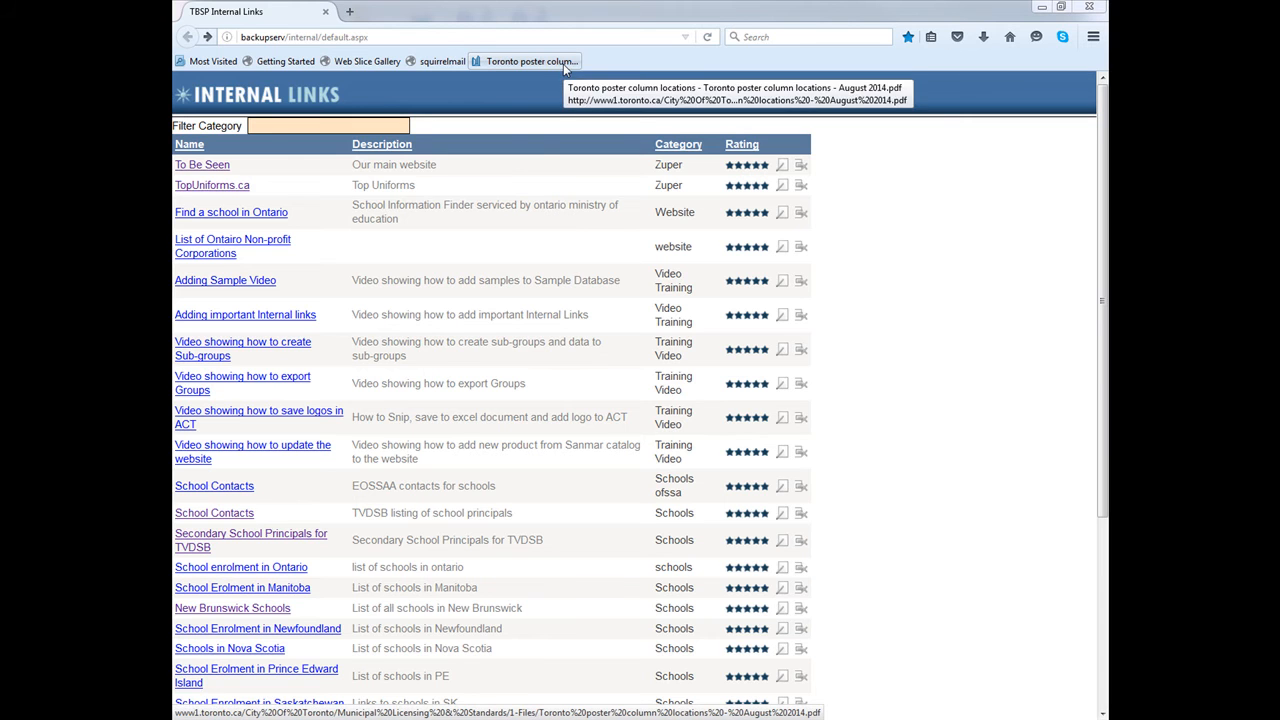
Step: Open the To Be Seen site management page at tobeseen.ca/siteAdmin/
drag(1105, 32, 1108, 66)
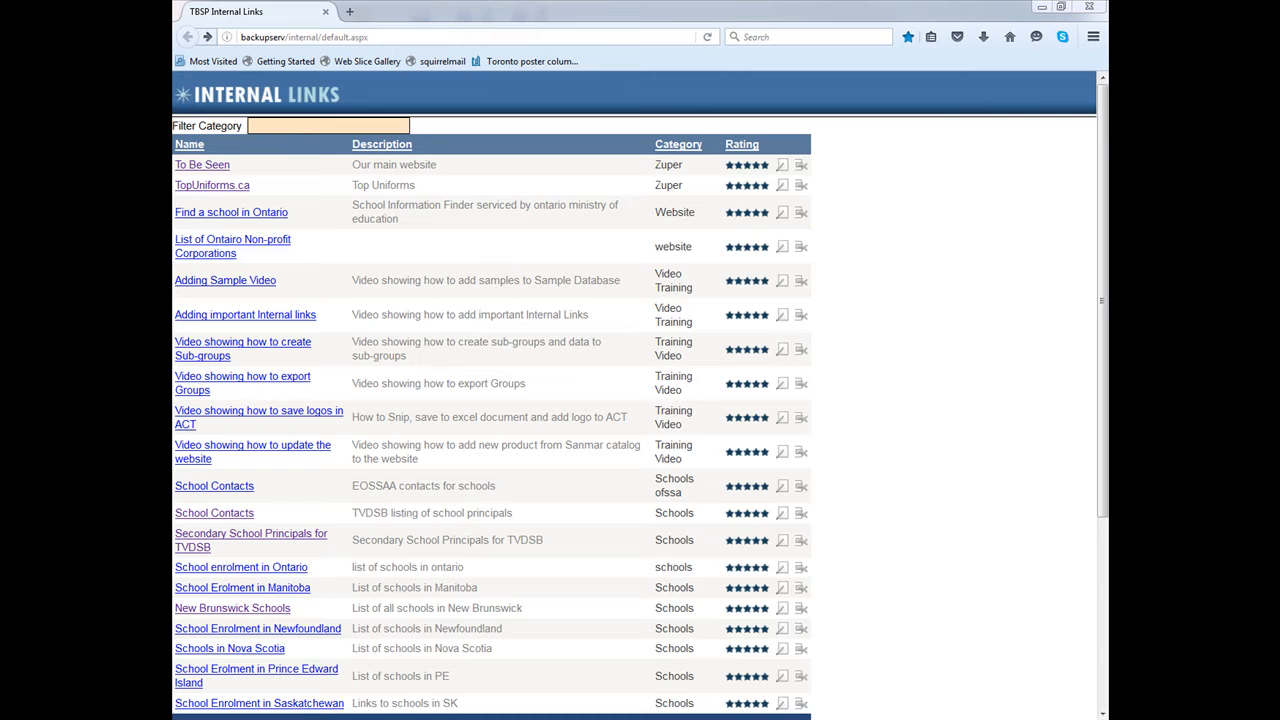
mouse_move(373, 719)
click(265, 37)
text(sitea)
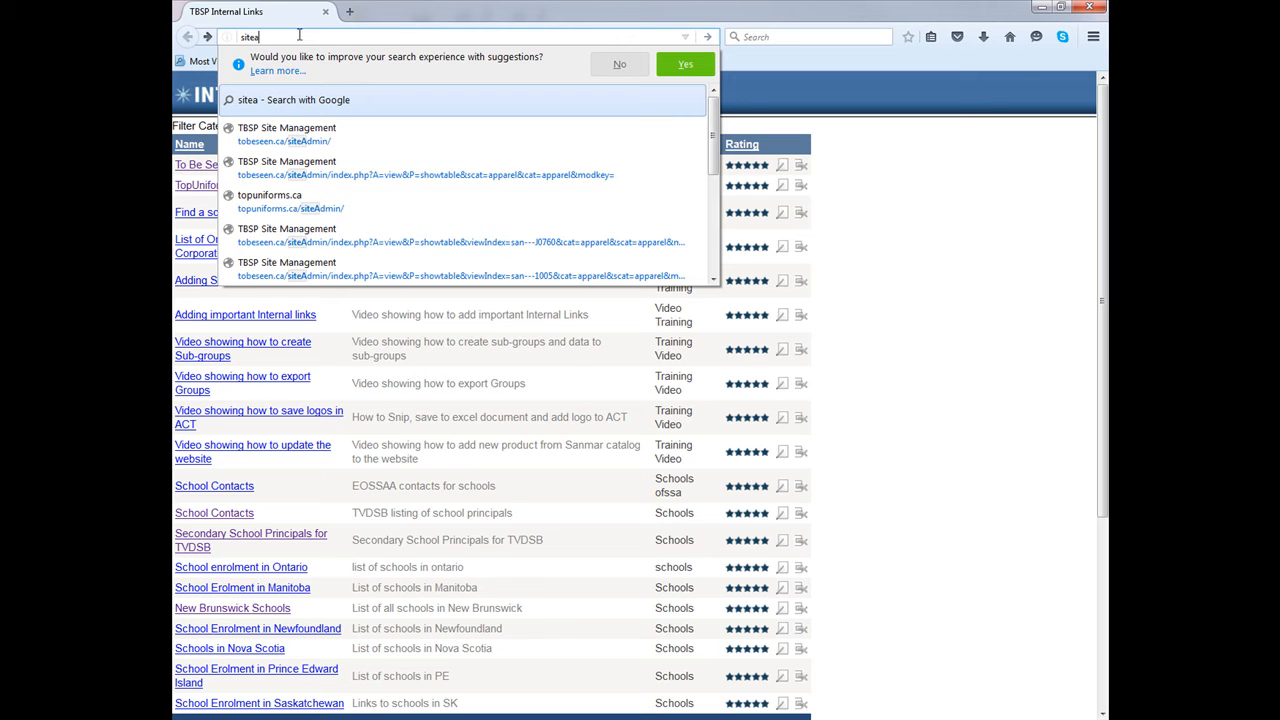
click(360, 147)
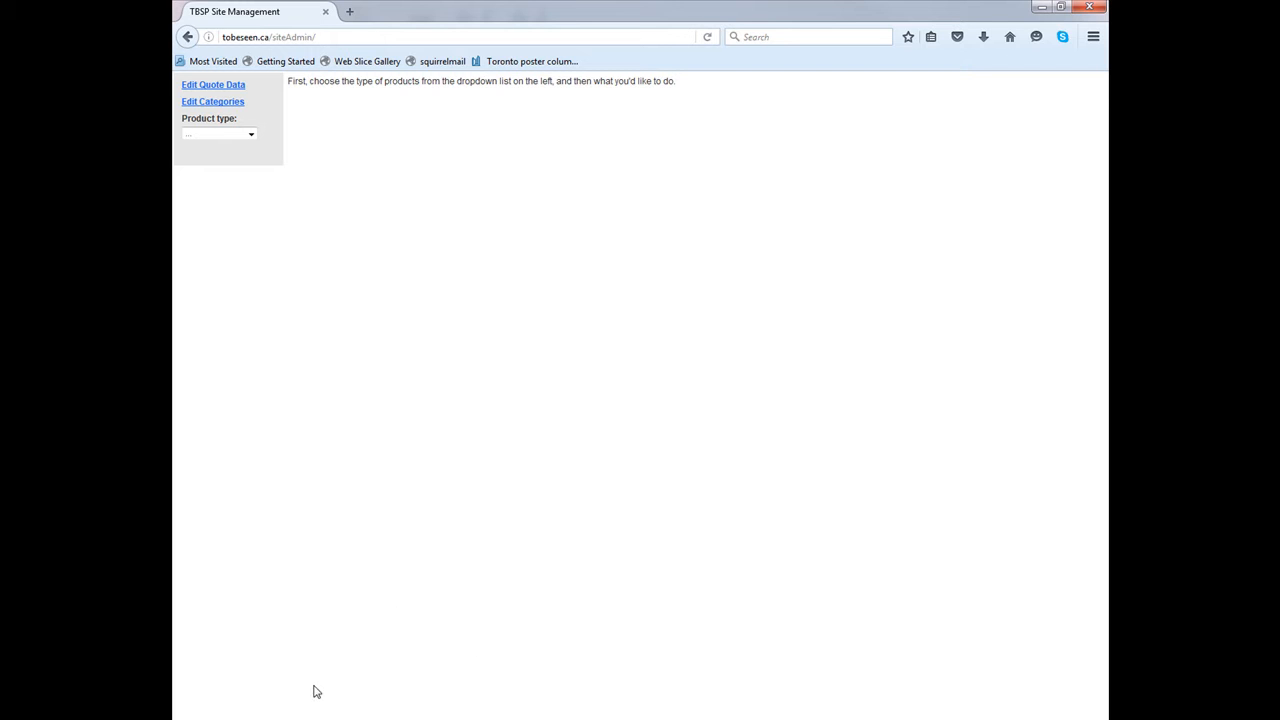
Step: Switch to Chrome and open the supplier website sanmarcanada.com
mouse_move(372, 719)
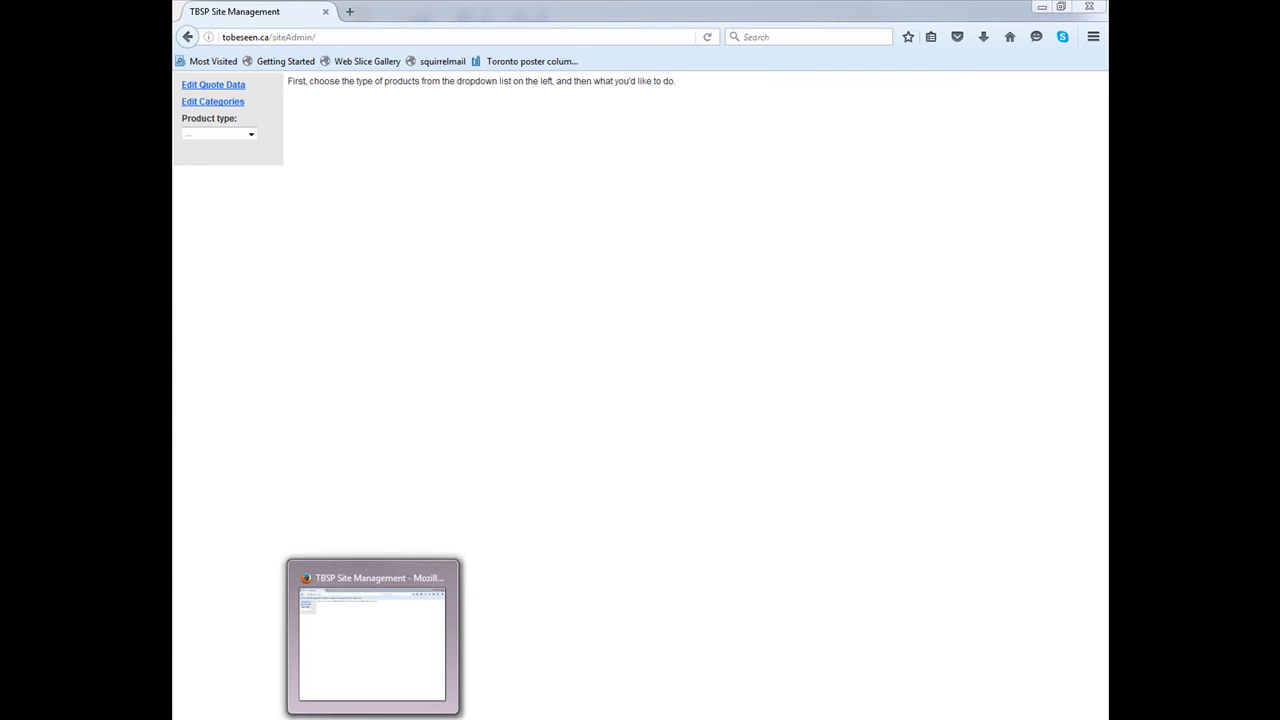
drag(0, 12, 766, 34)
double_click(766, 34)
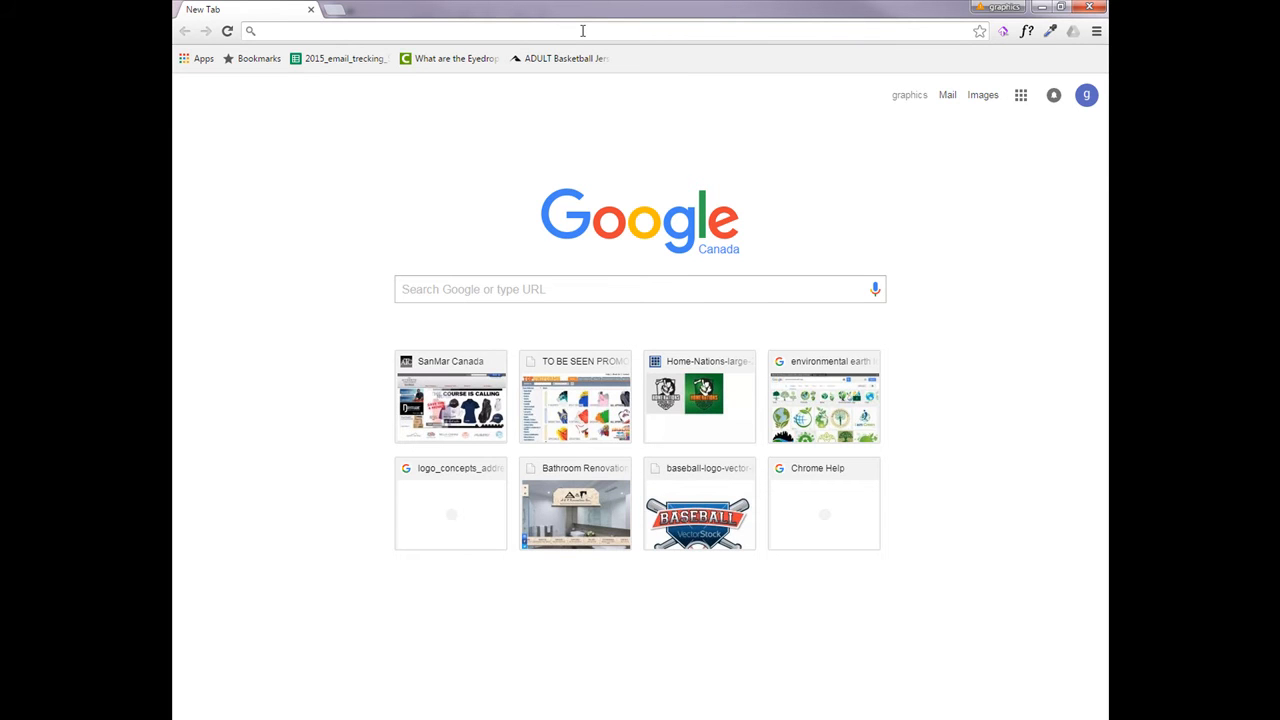
text(sanb)
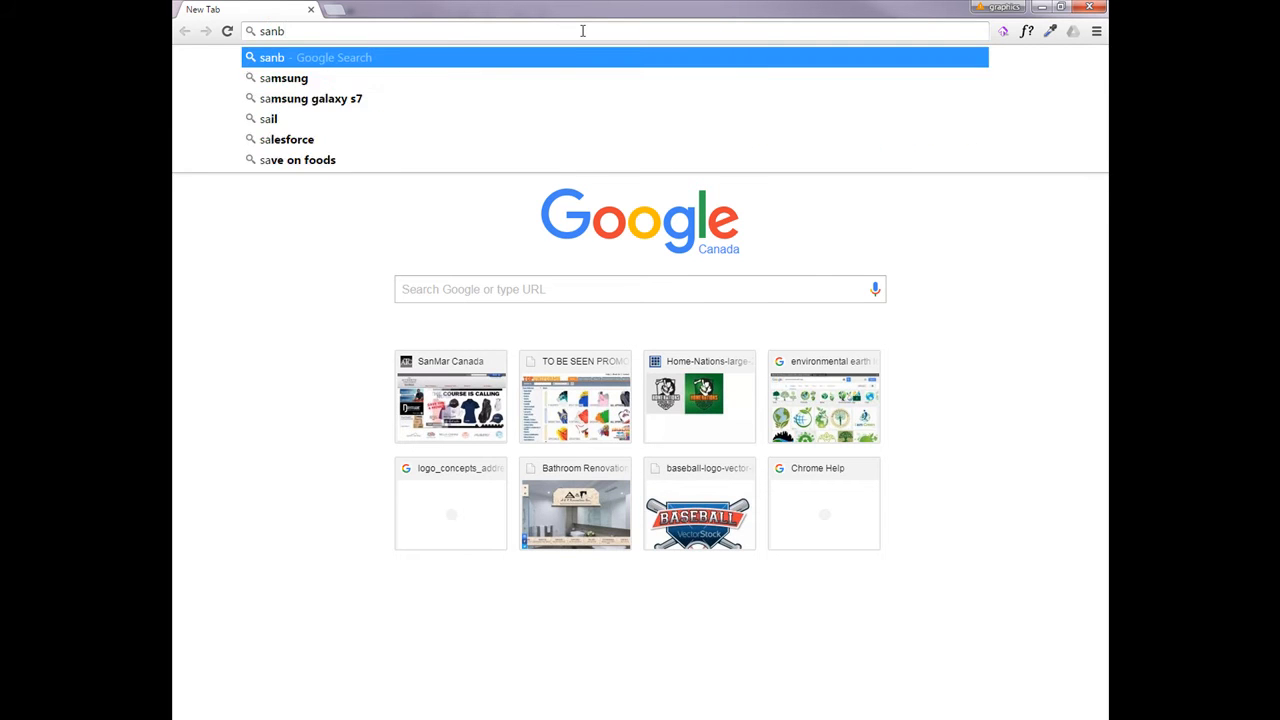
key(BackSpace)
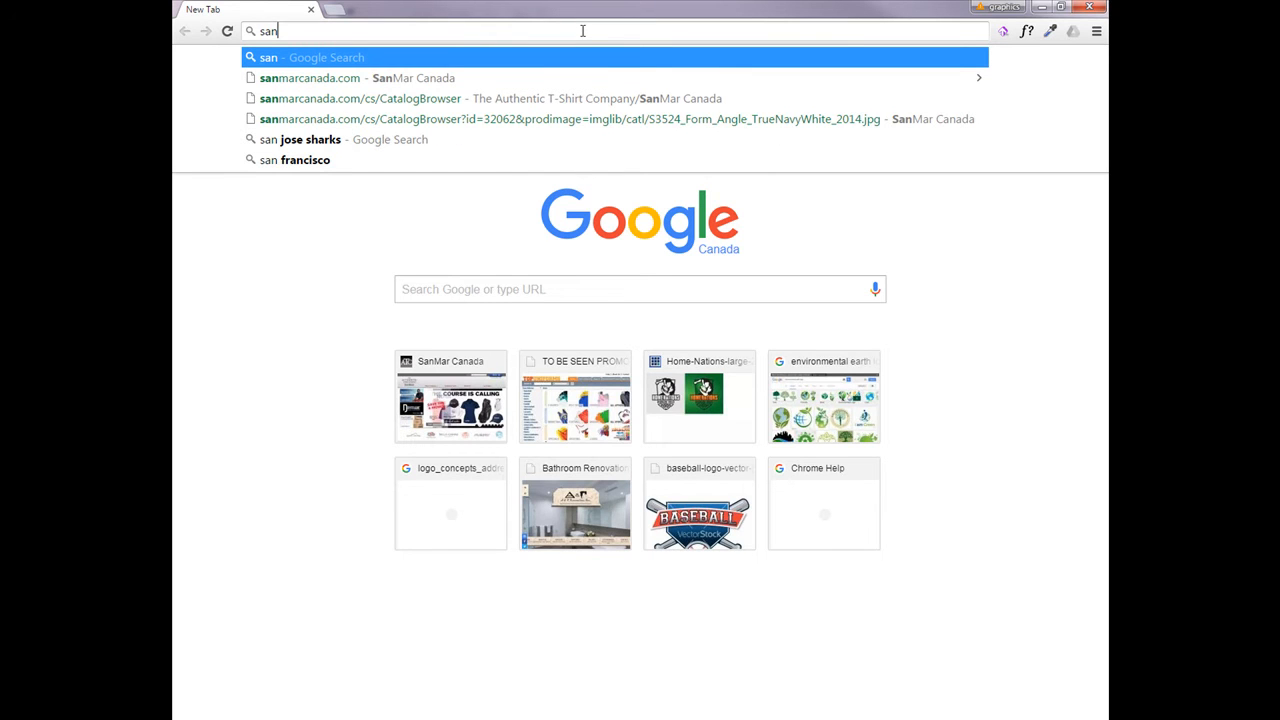
text(mar)
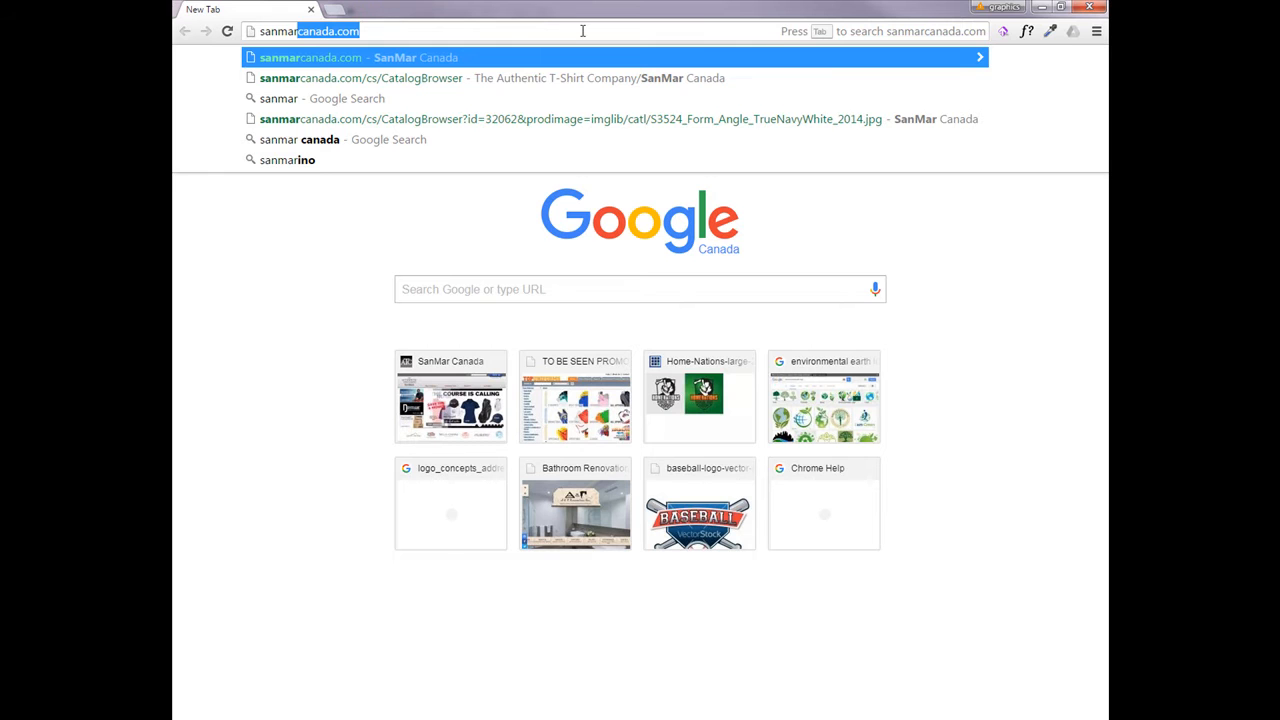
key(Return)
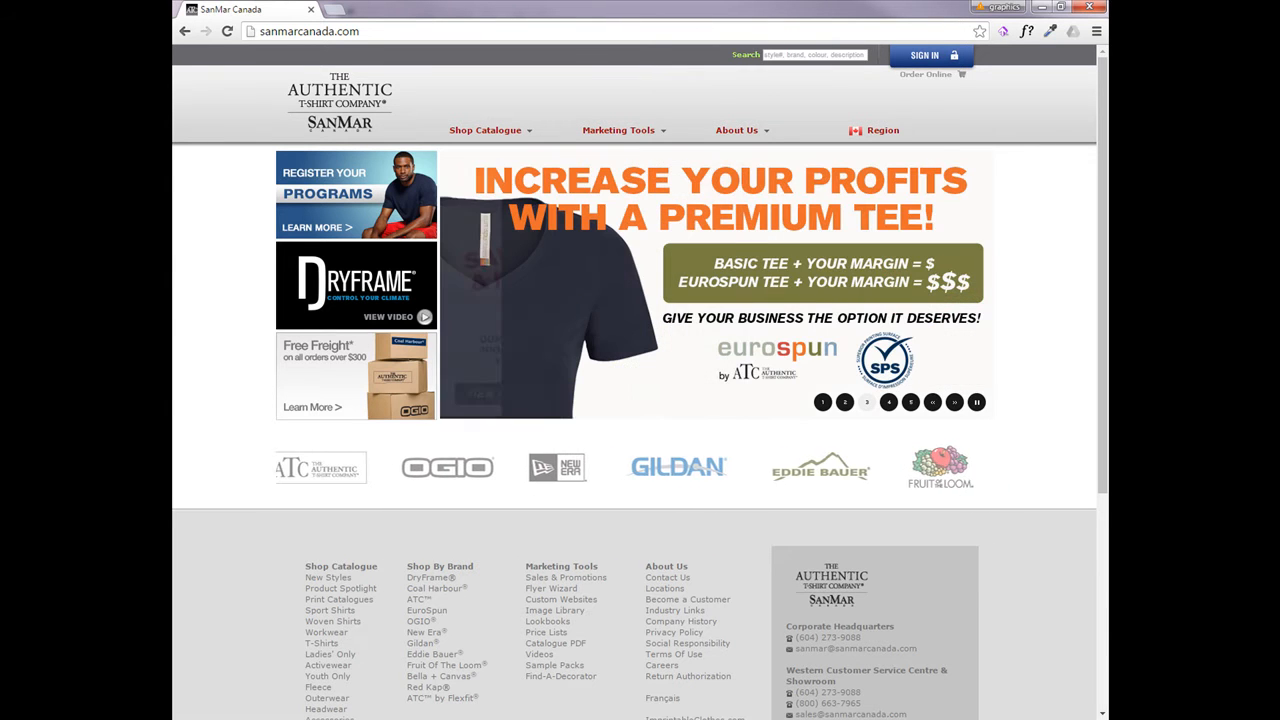
Step: Open the SanMar Canada sign-in form and fill in the saved account e-mail and password
click(900, 57)
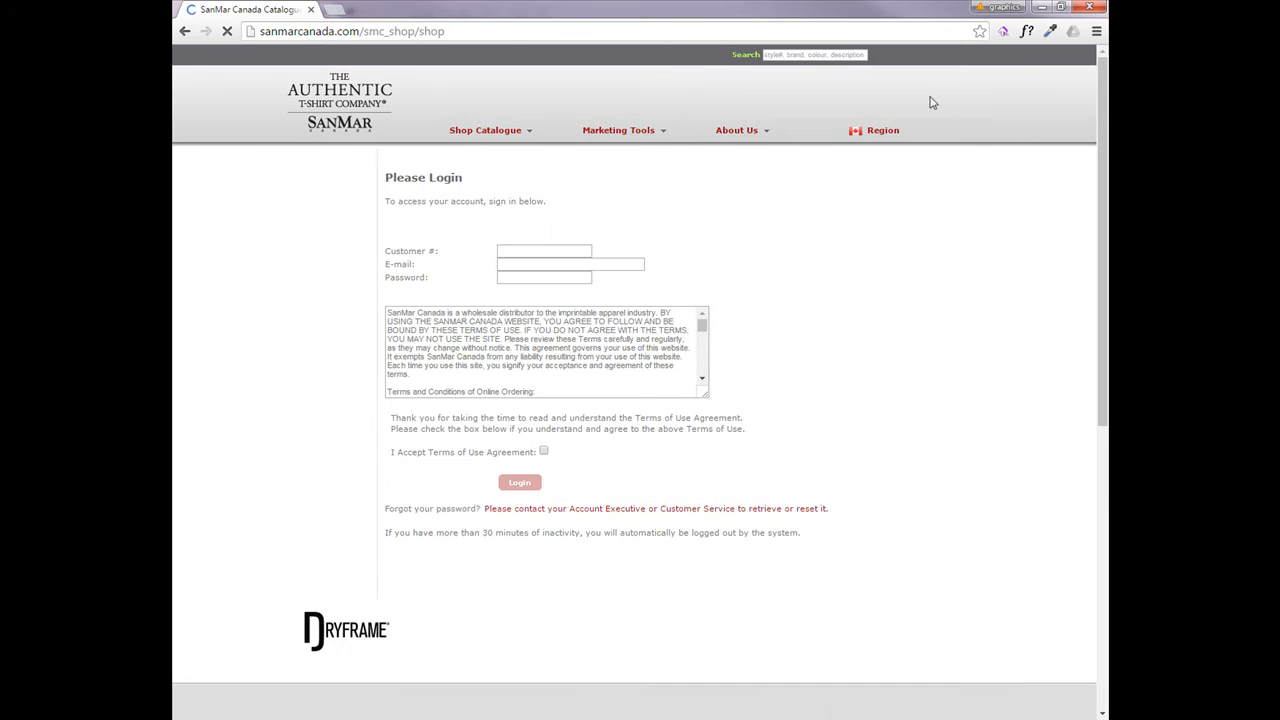
click(540, 264)
click(520, 282)
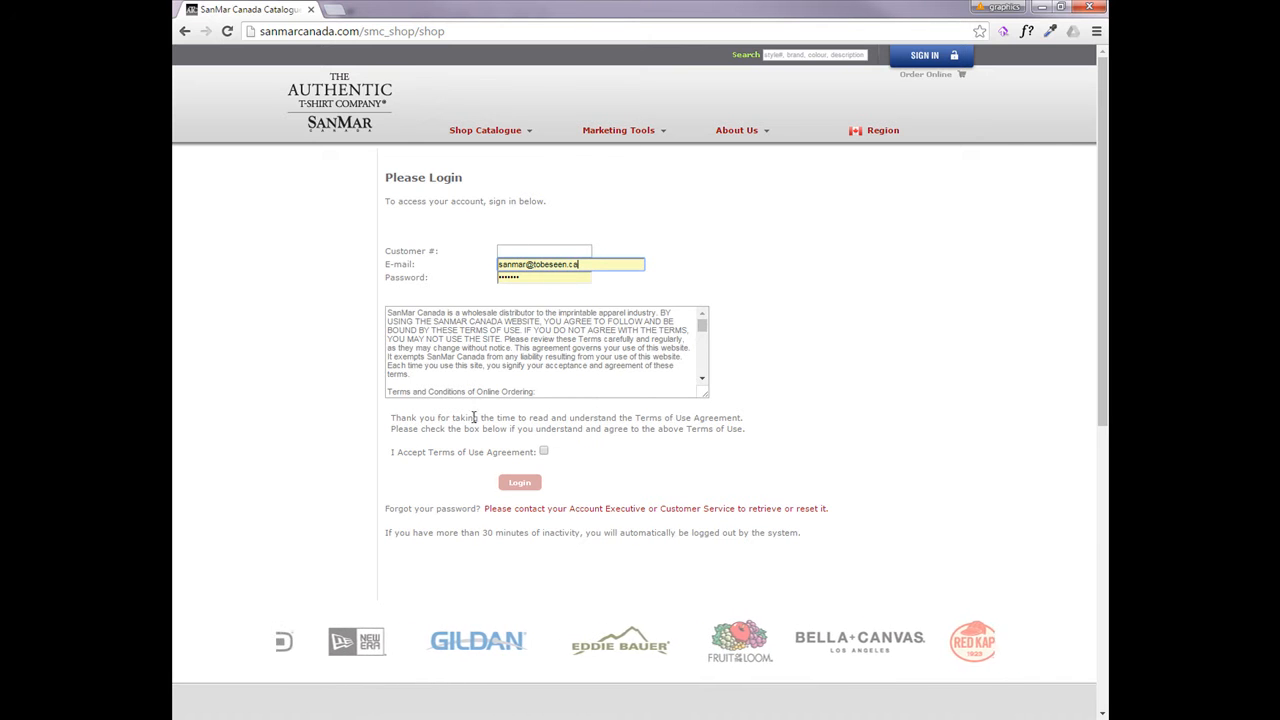
click(566, 251)
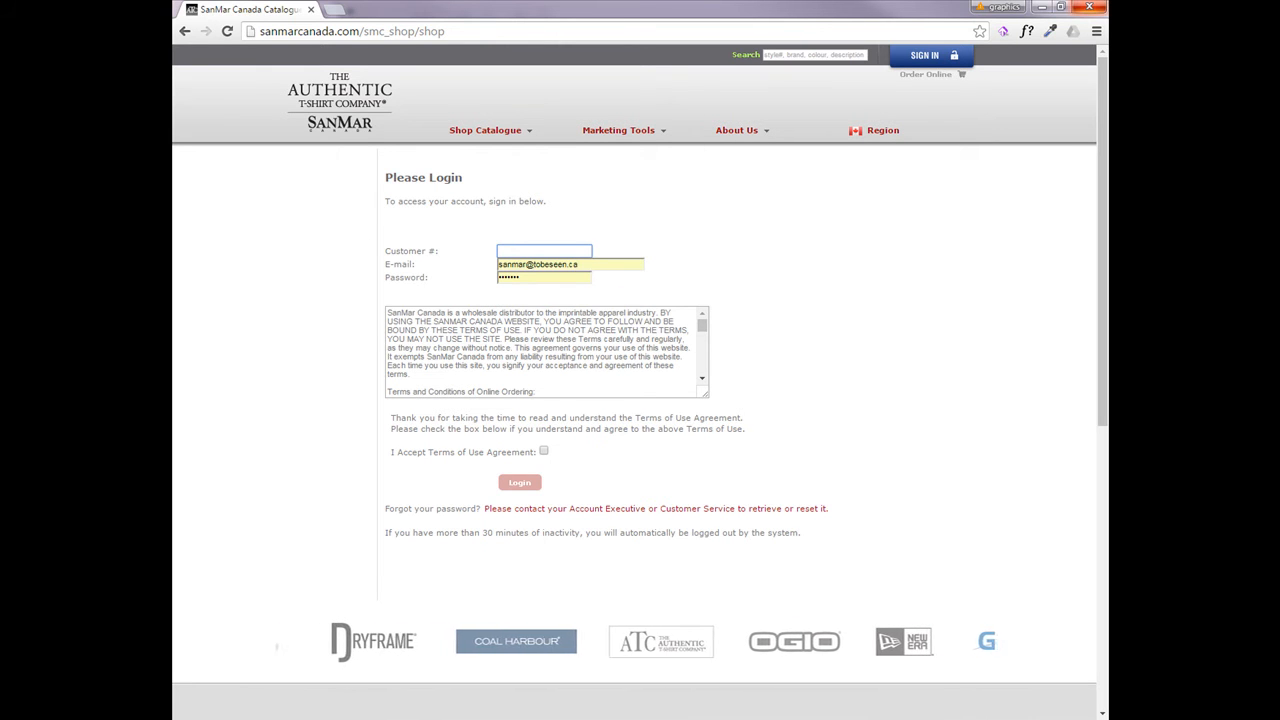
Step: Look through the February 2016 net price list PDF in Foxit Reader, and return the SanMar site to its home page
drag(1108, 53, 755, 56)
drag(889, 58, 603, 55)
double_click(603, 55)
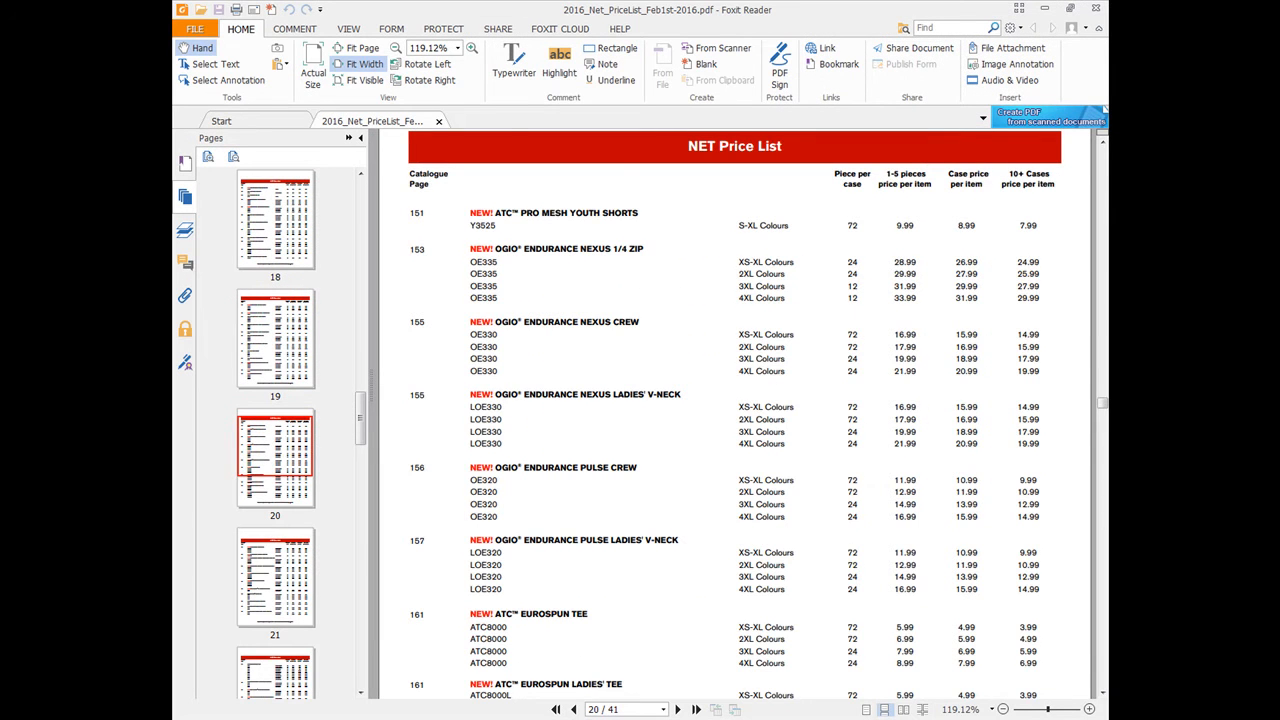
drag(1103, 405, 1103, 139)
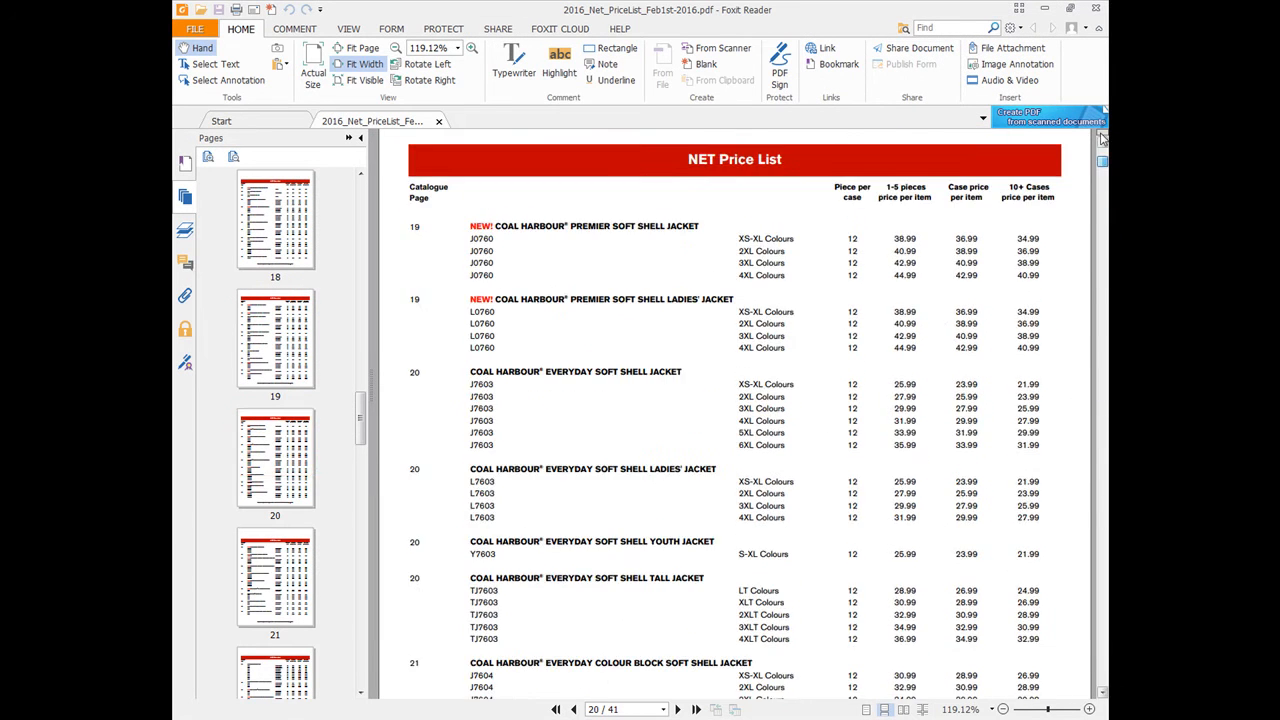
scroll(890, 302, down, 6)
scroll(905, 305, down, 15)
scroll(915, 307, down, 15)
scroll(915, 318, down, 3)
drag(1102, 224, 1104, 136)
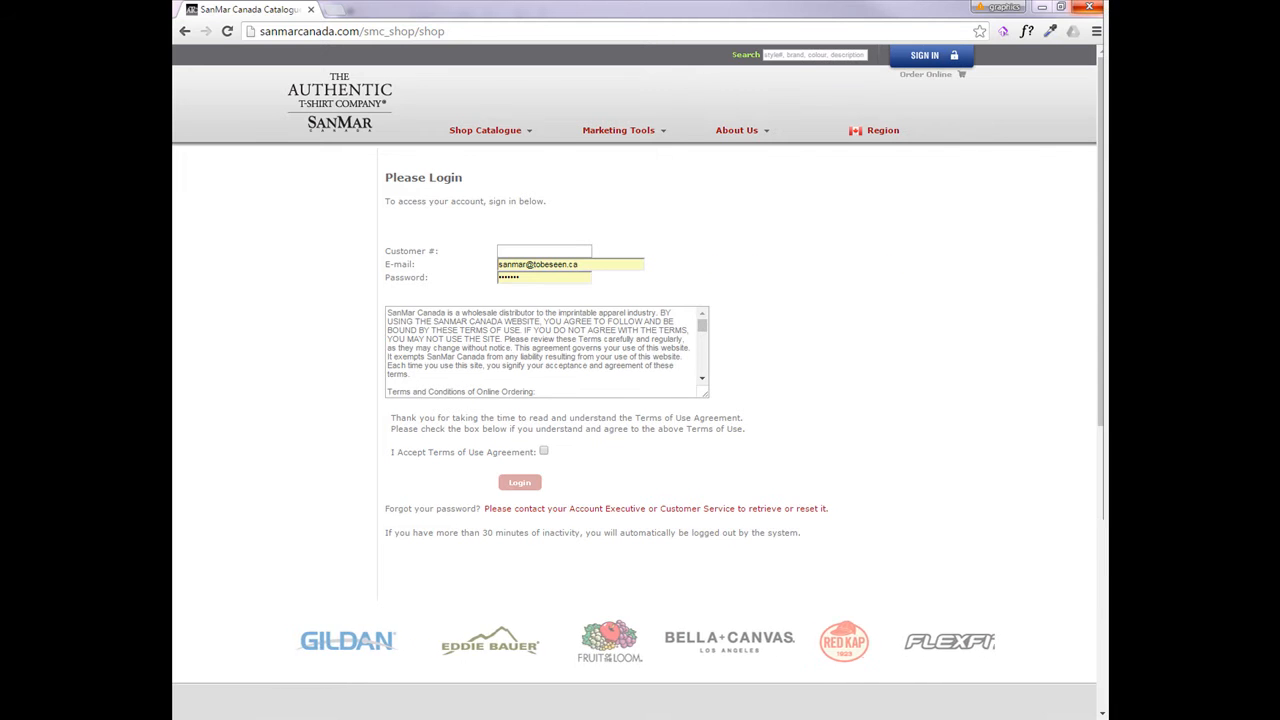
click(186, 33)
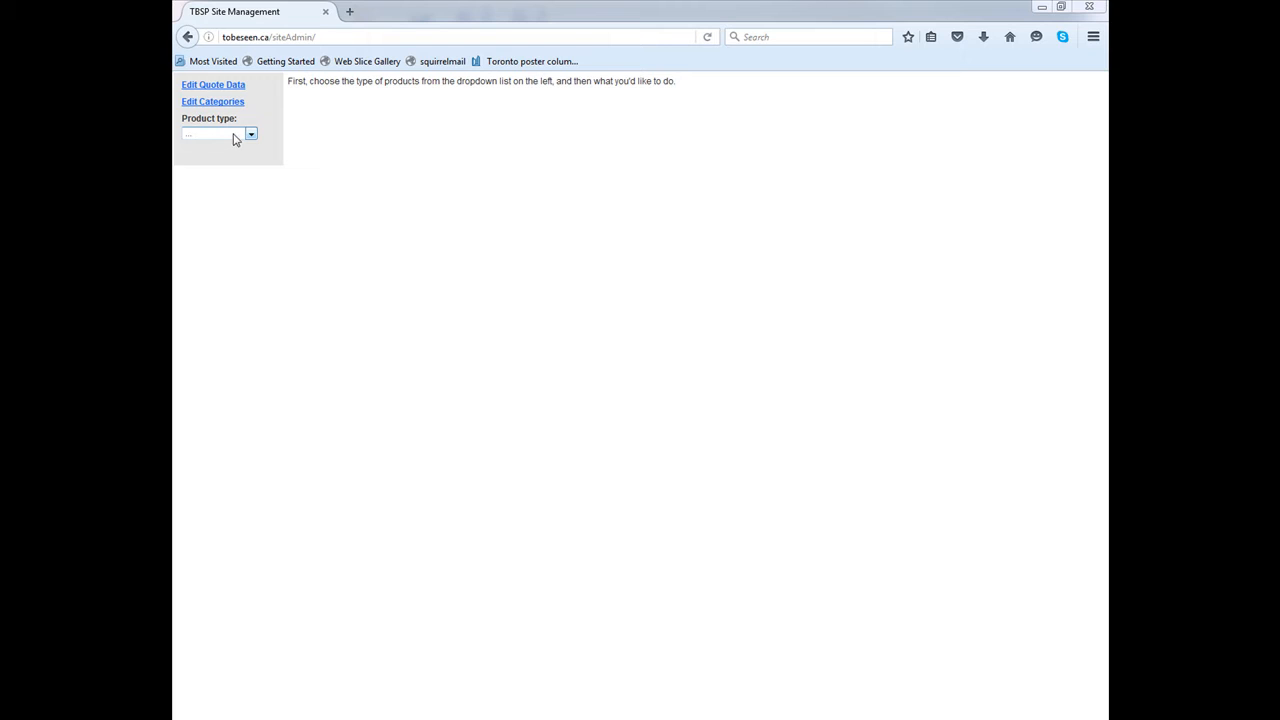
Step: Search the Apparel products in site management for item code OE330, and open a blank form for a regular item
click(250, 136)
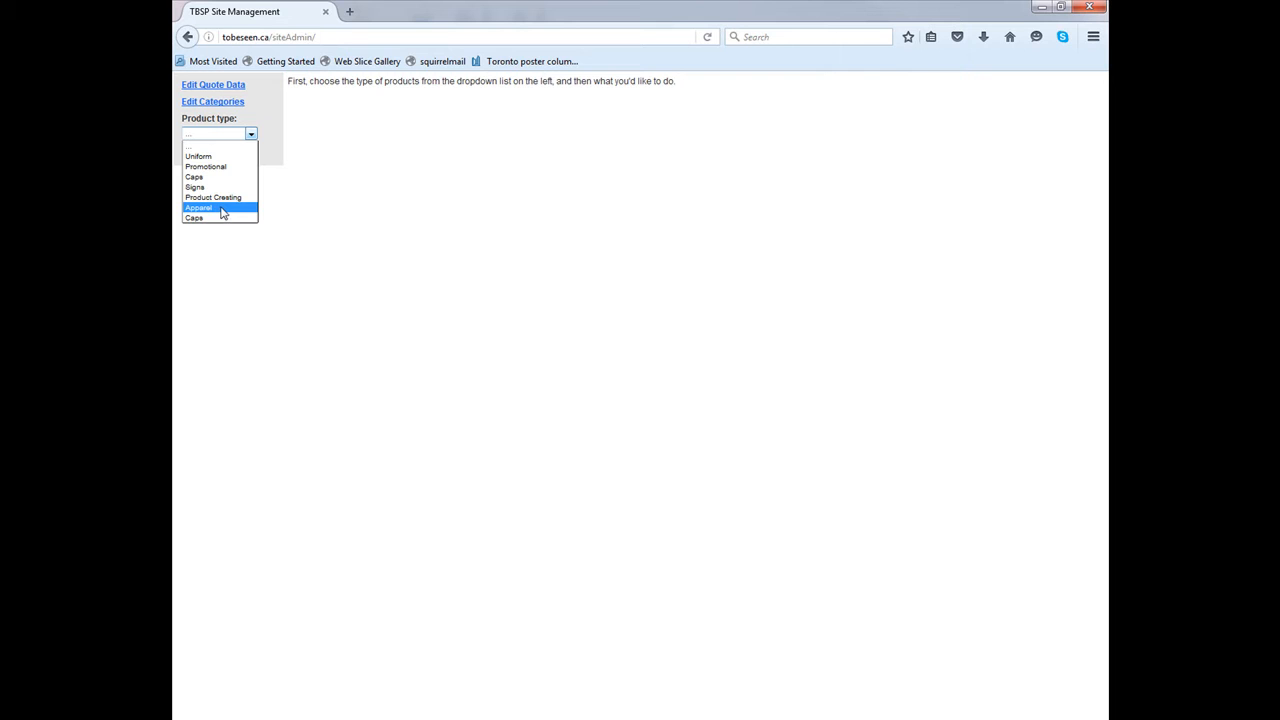
click(221, 209)
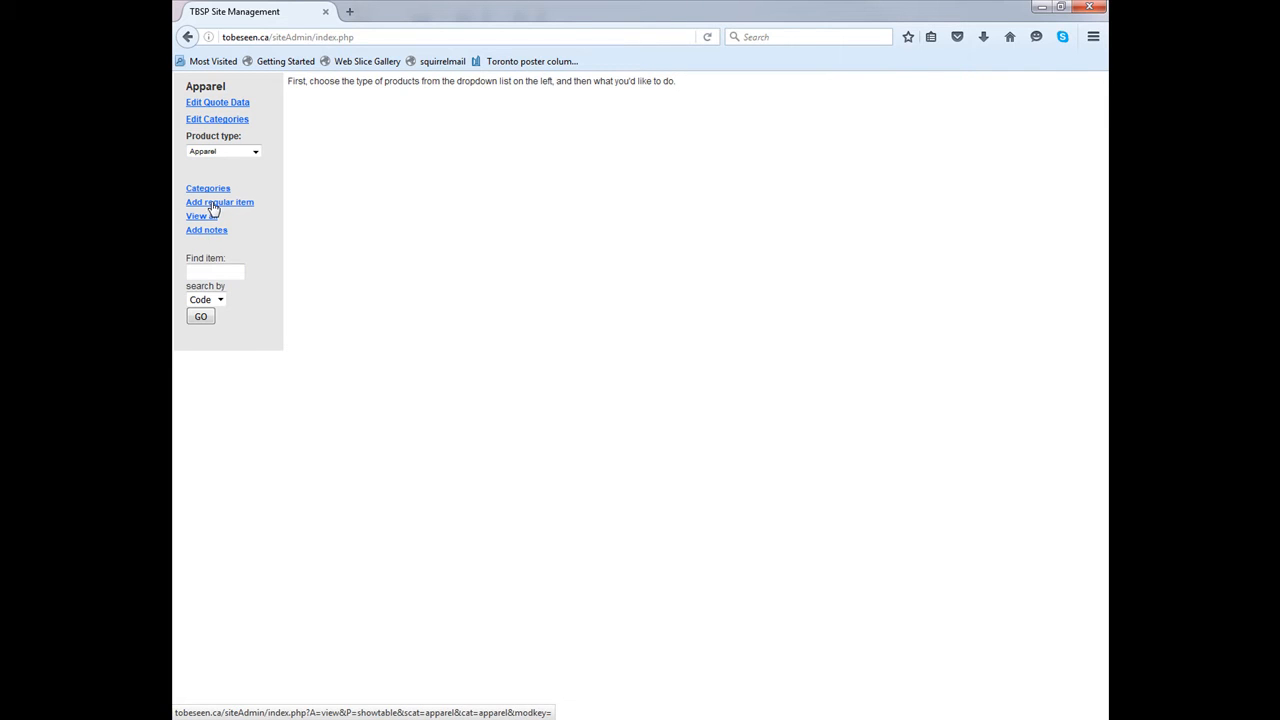
click(209, 272)
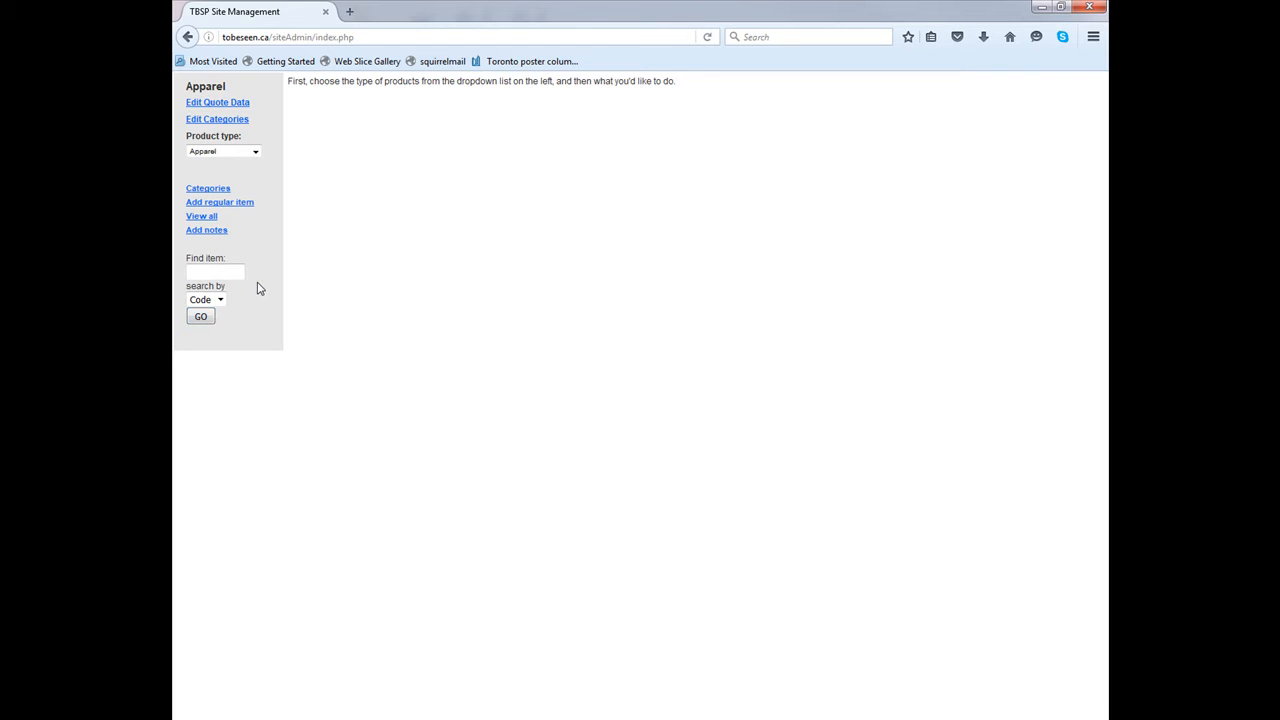
text(O)
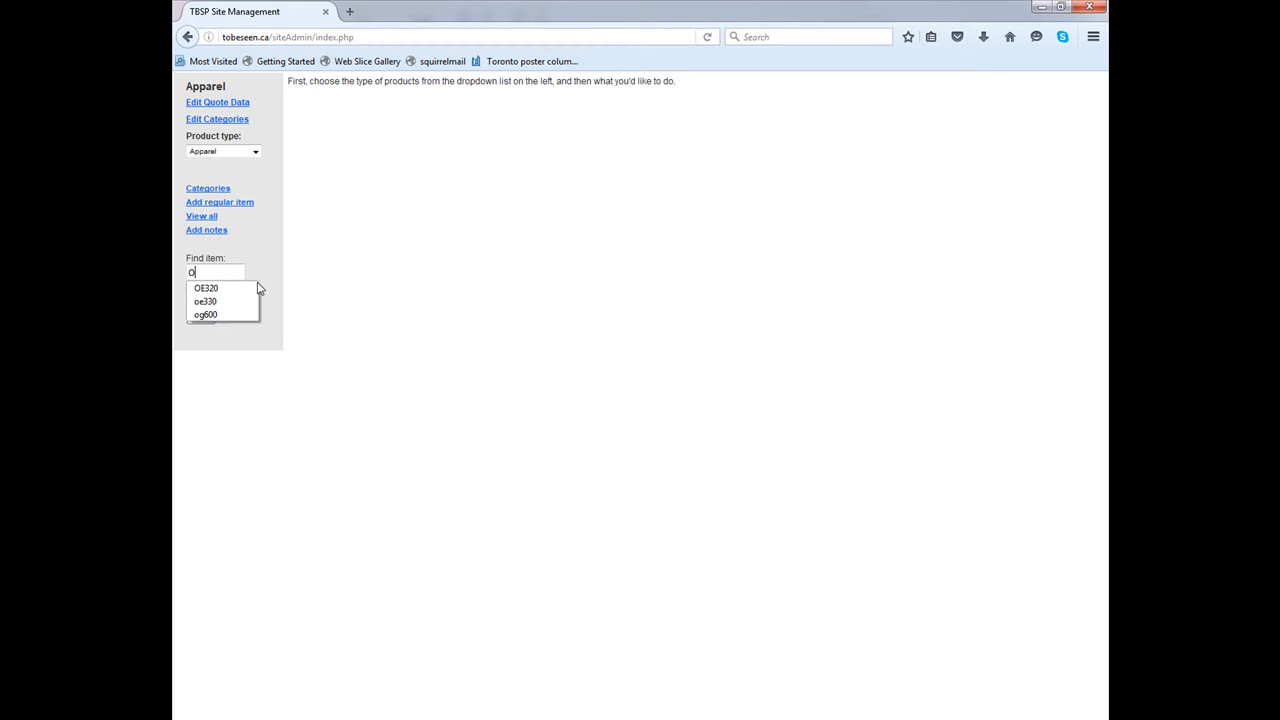
text(E33)
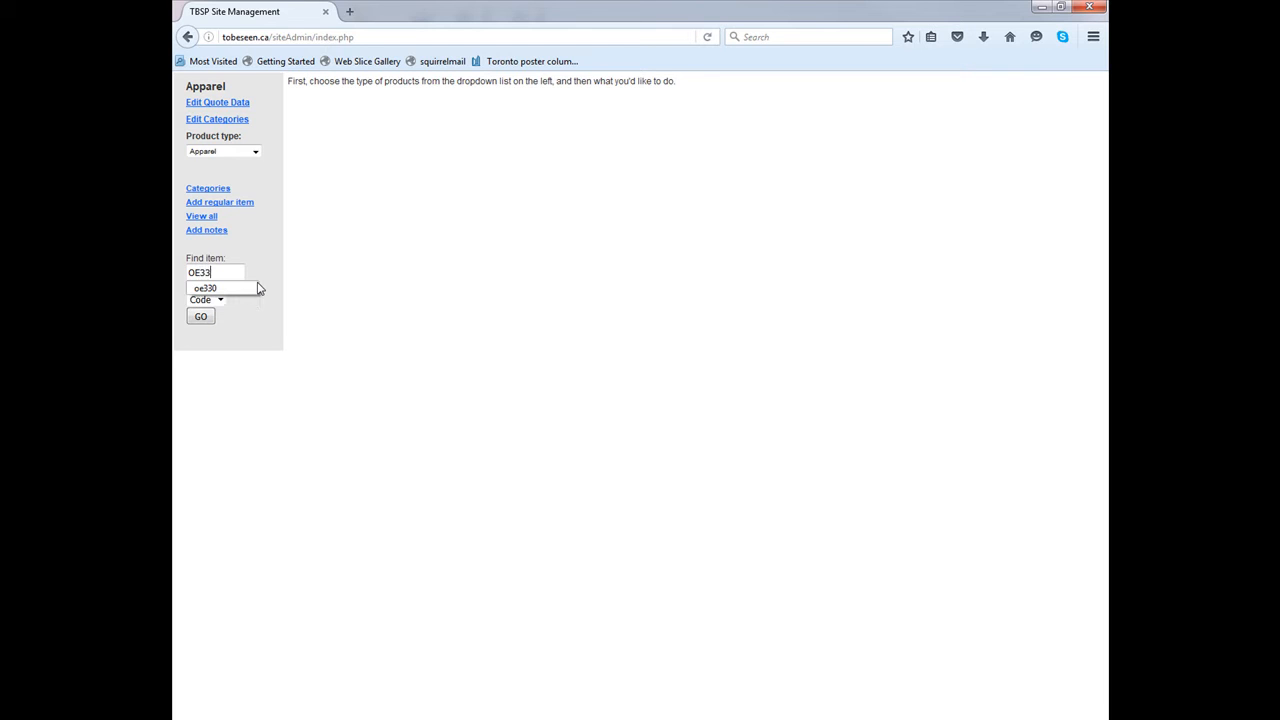
text(0)
key(Return)
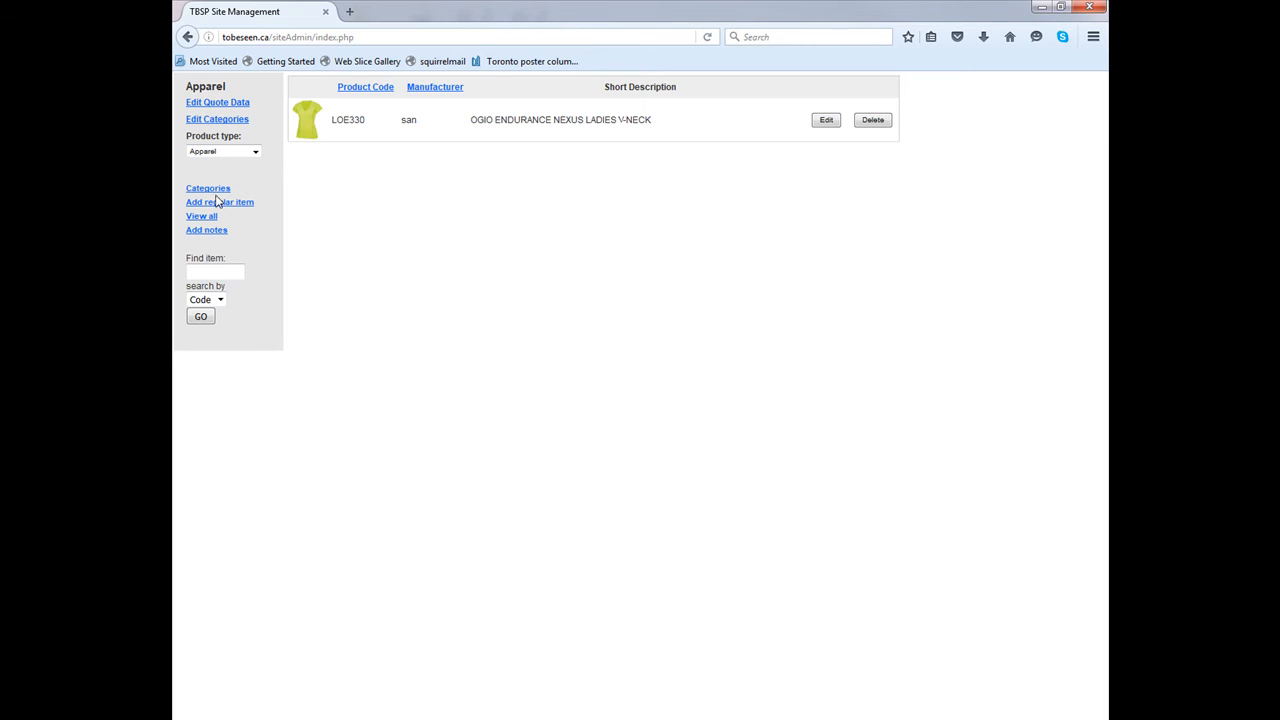
click(207, 213)
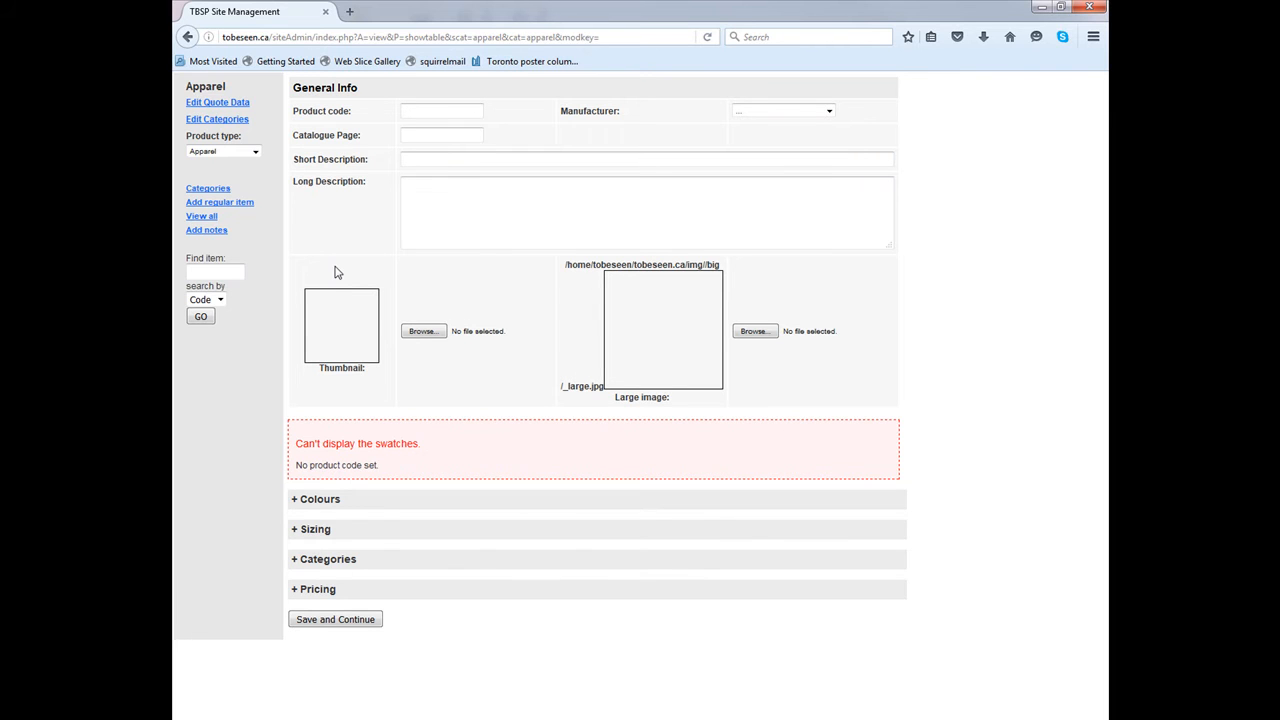
Step: Search the tobeseen.ca storefront for oe330 in a new tab and open the LOE330 ladies' V-neck product page
click(350, 13)
text(tobe)
key(BackSpace)
text(s)
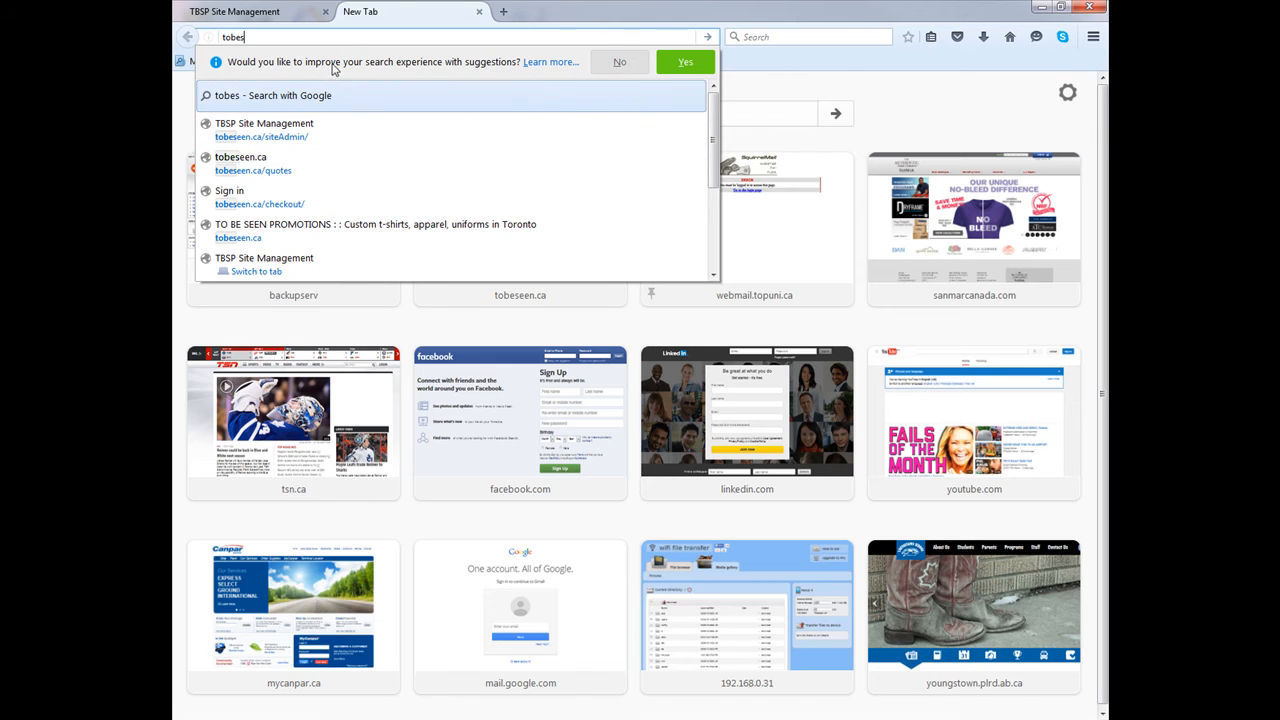
click(329, 232)
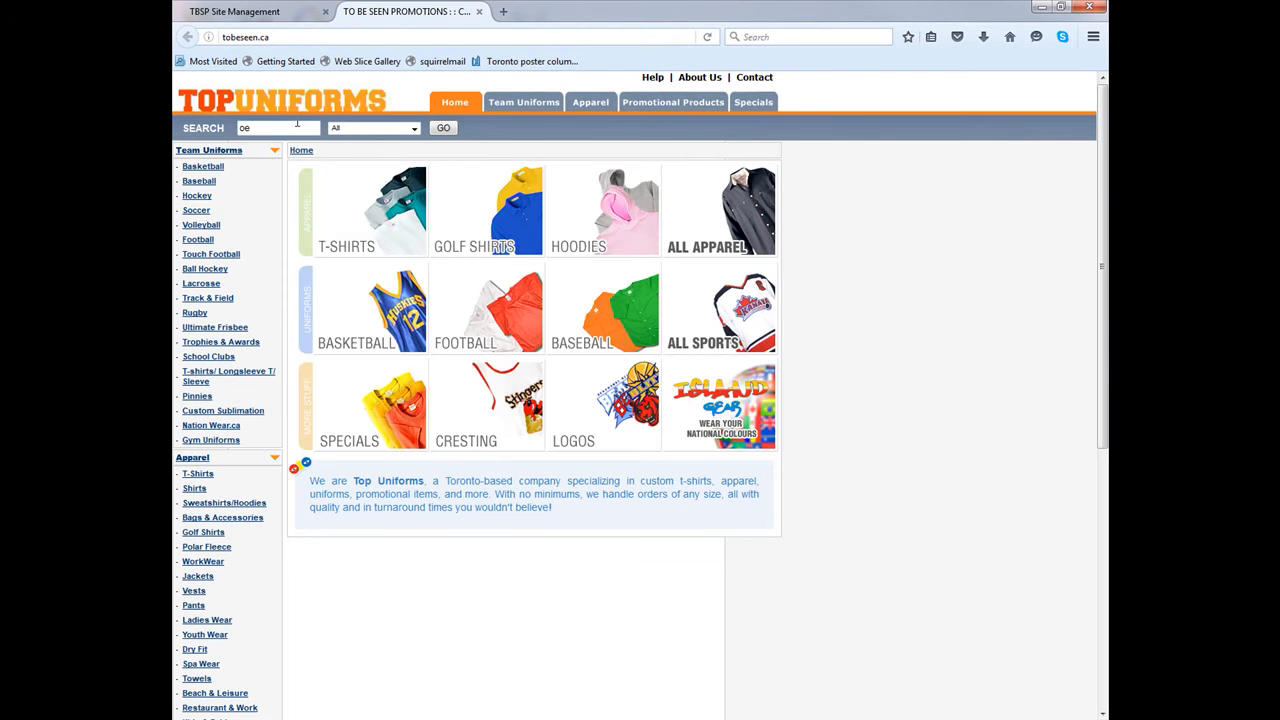
key(Return)
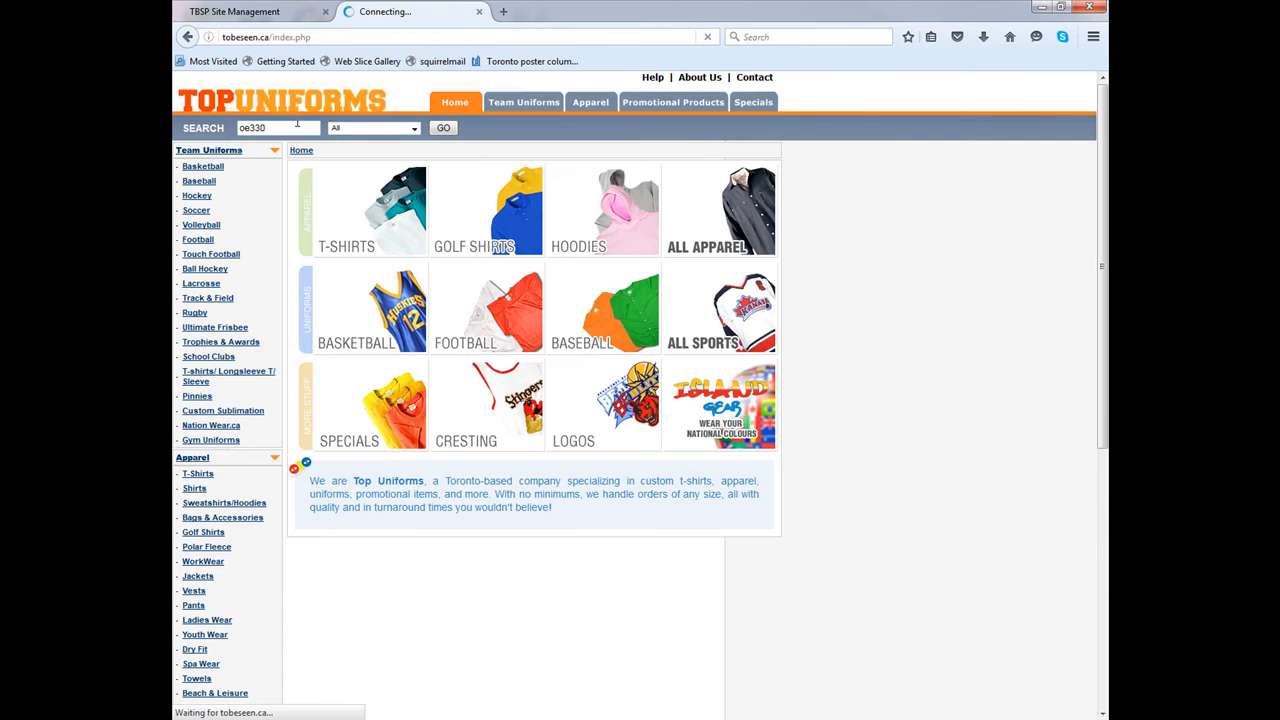
click(250, 11)
click(382, 11)
click(400, 180)
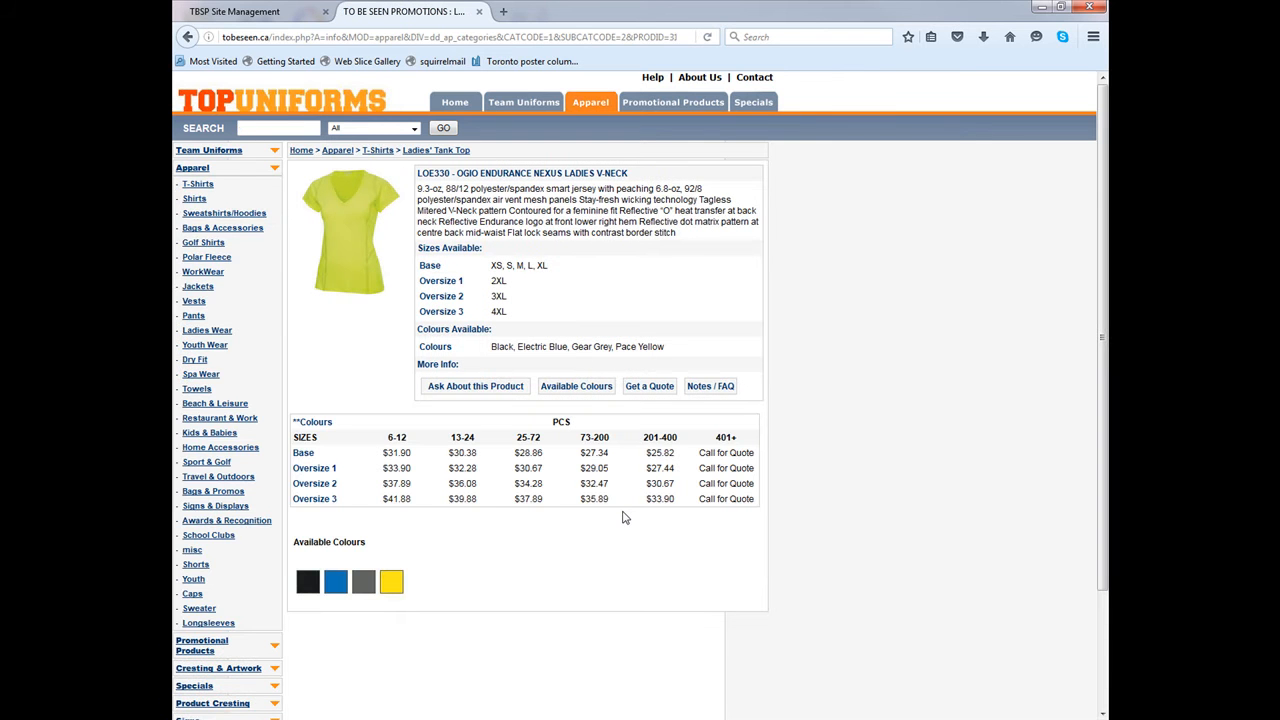
Step: Set the new item's product code to OE330 and its manufacturer to Sanmar Canada in the site management form
click(198, 8)
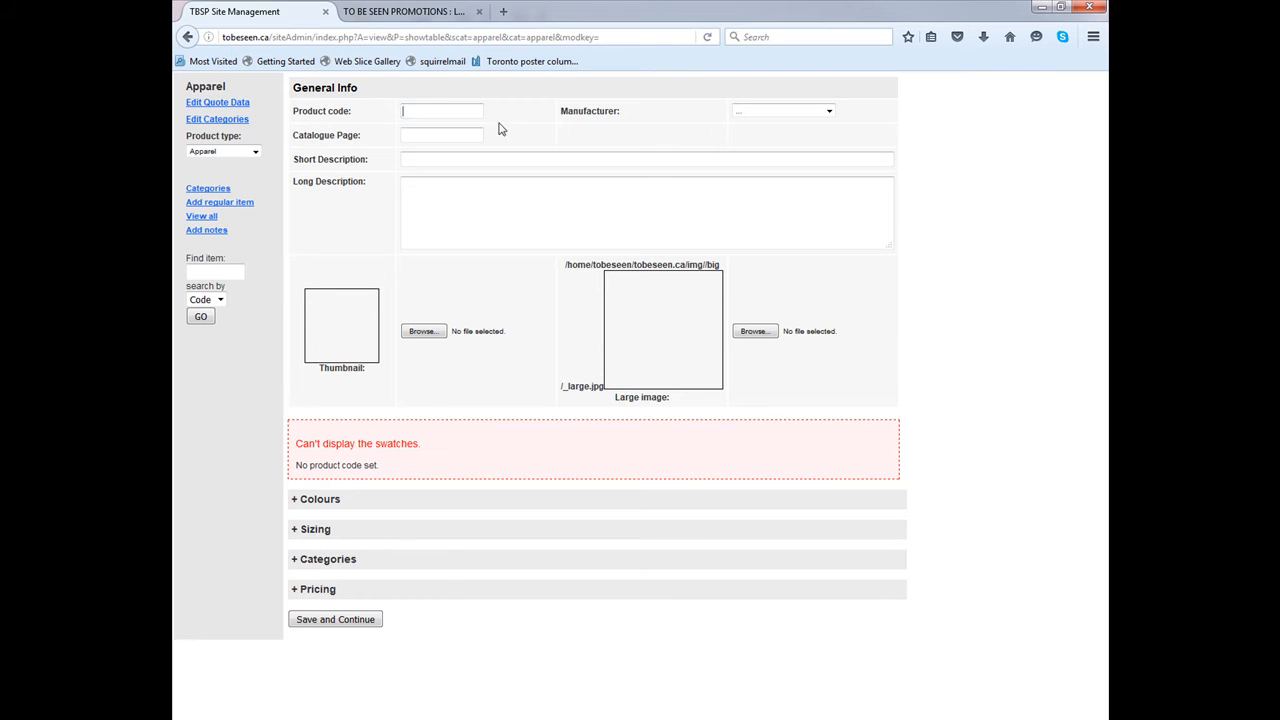
text(OE)
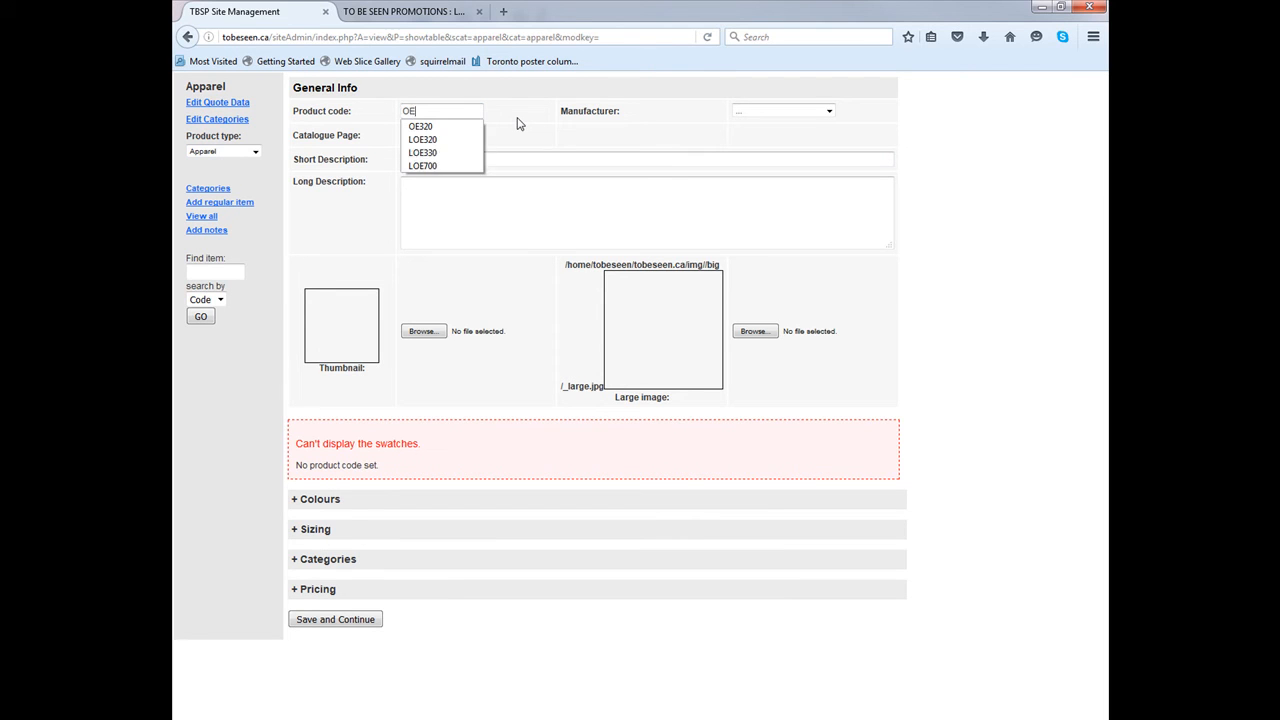
text(330)
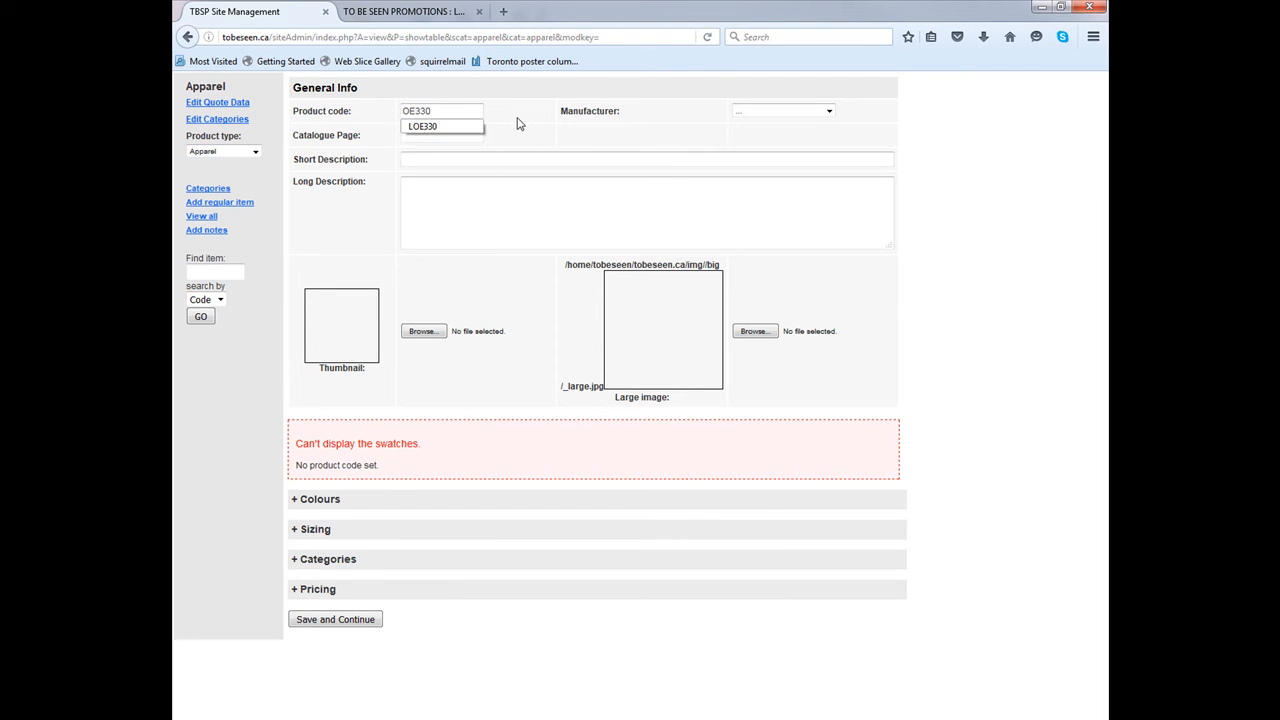
click(785, 111)
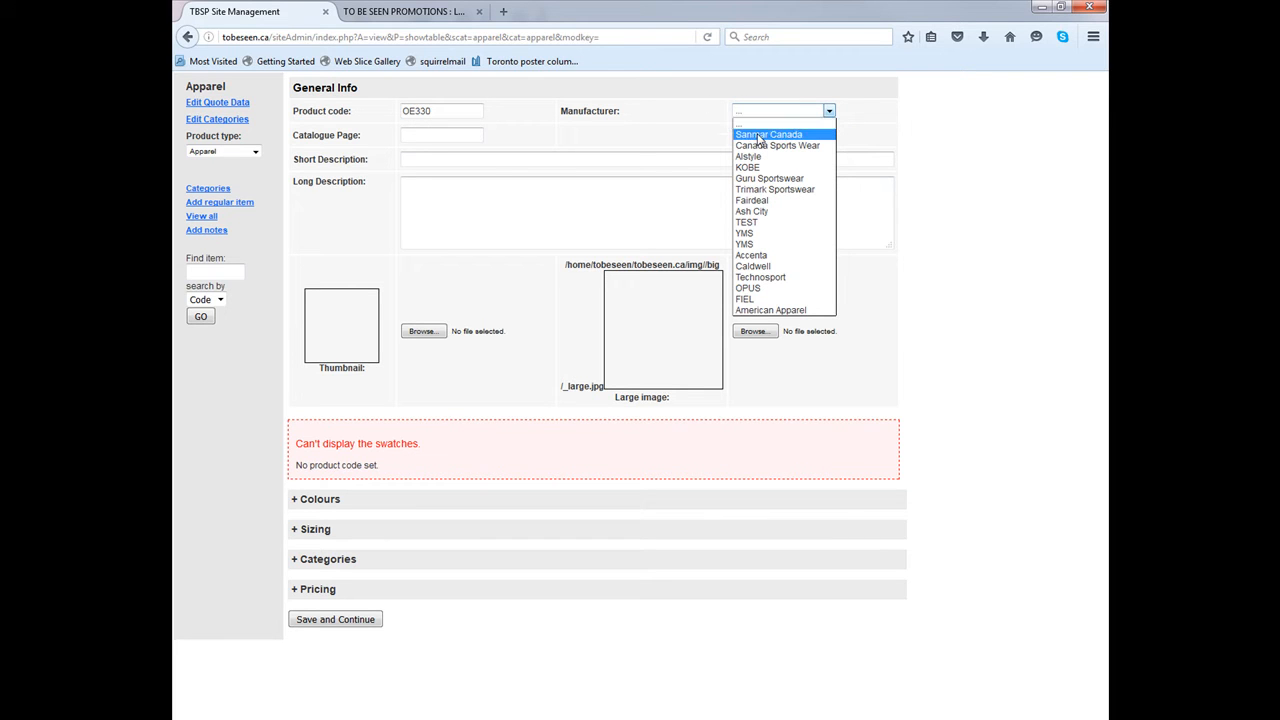
click(775, 136)
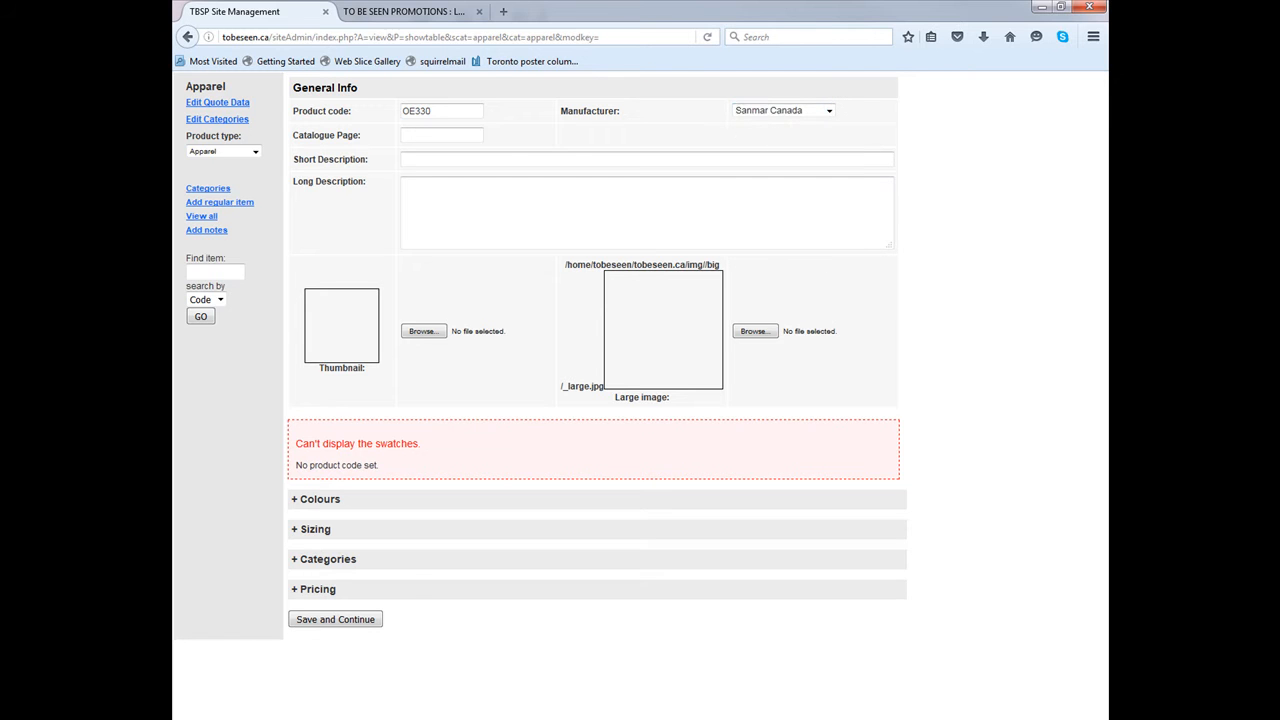
Step: Switch to the SanMar Canada site, search it for OE330, and open the OGIO Endurance Nexus Crew product page
drag(174, 66, 810, 67)
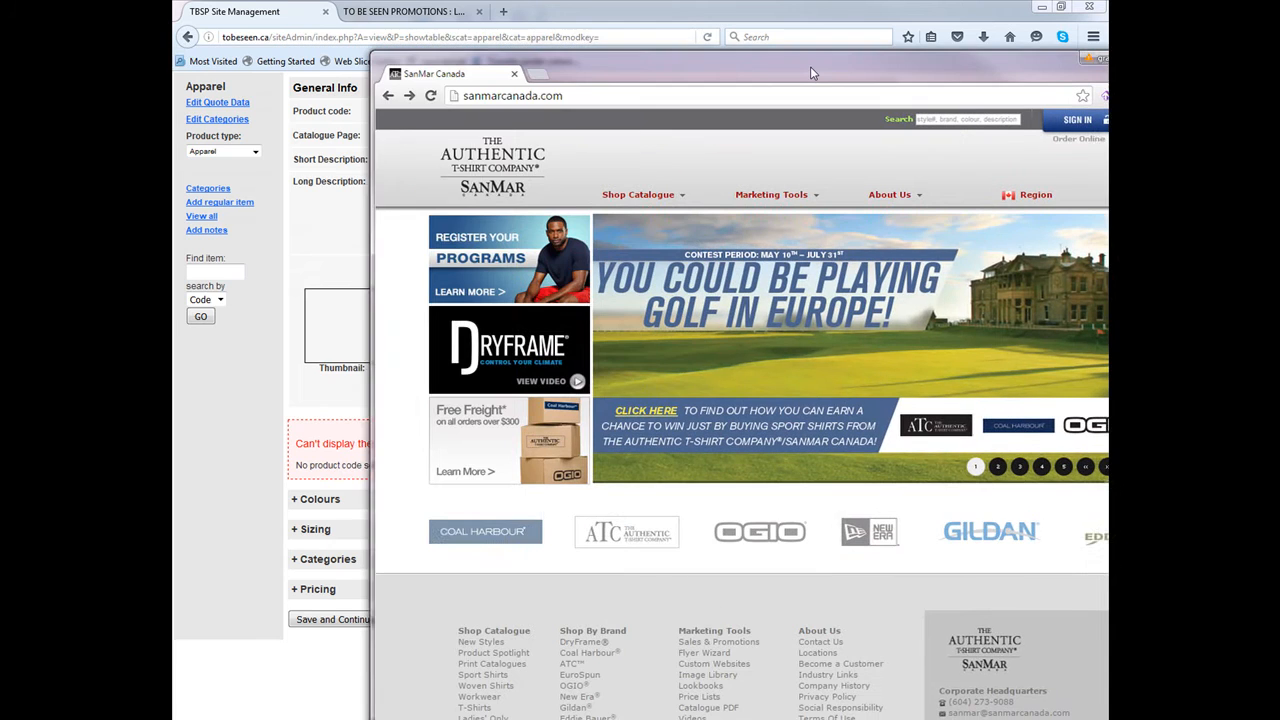
double_click(810, 67)
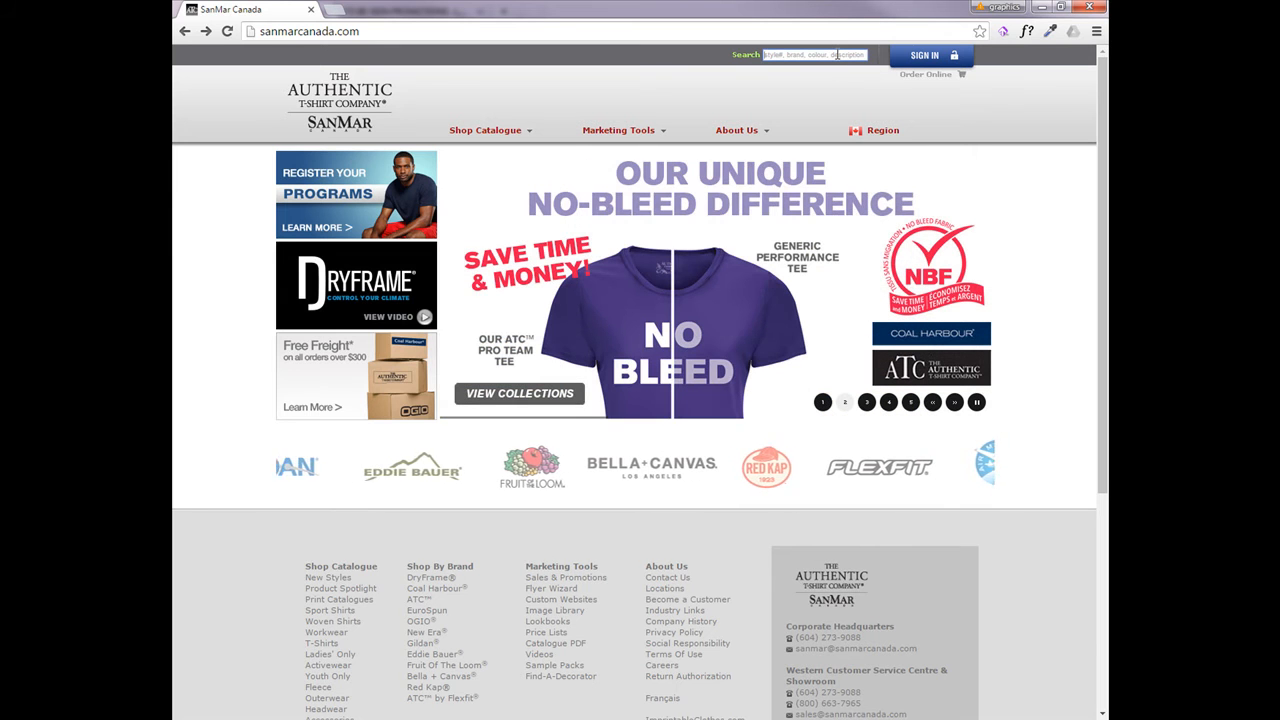
click(837, 55)
text(oe)
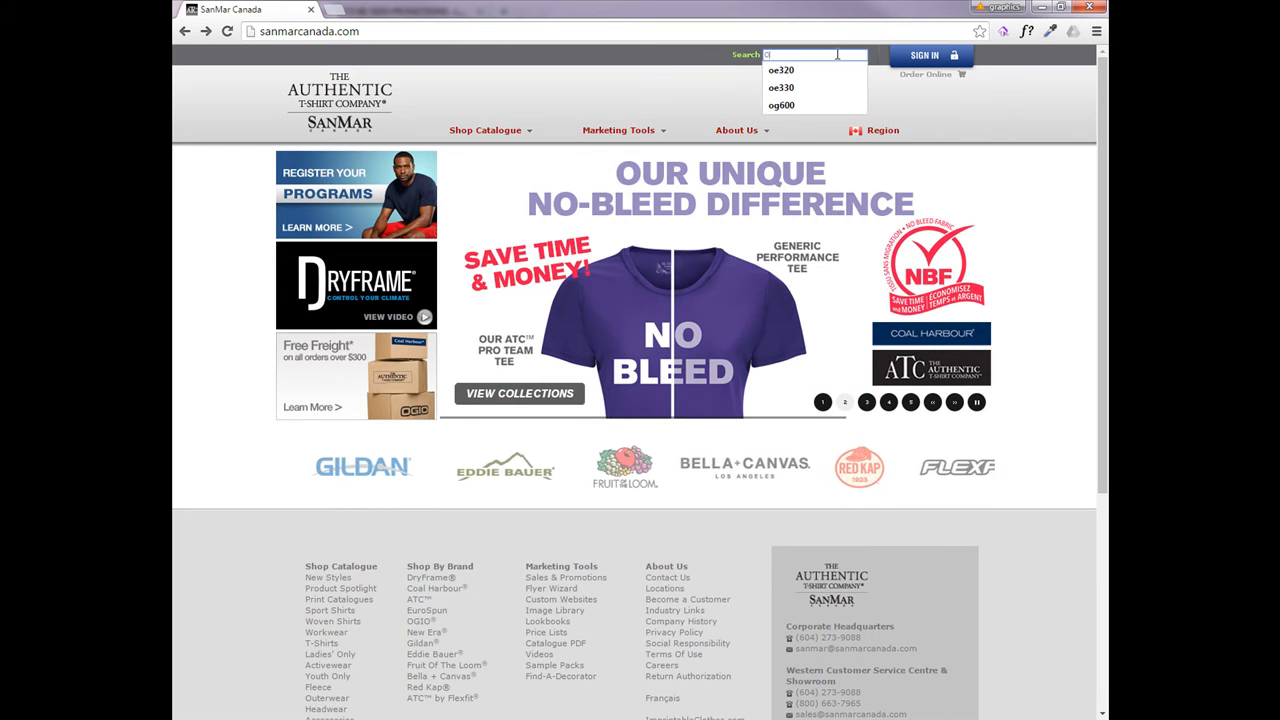
key(Return)
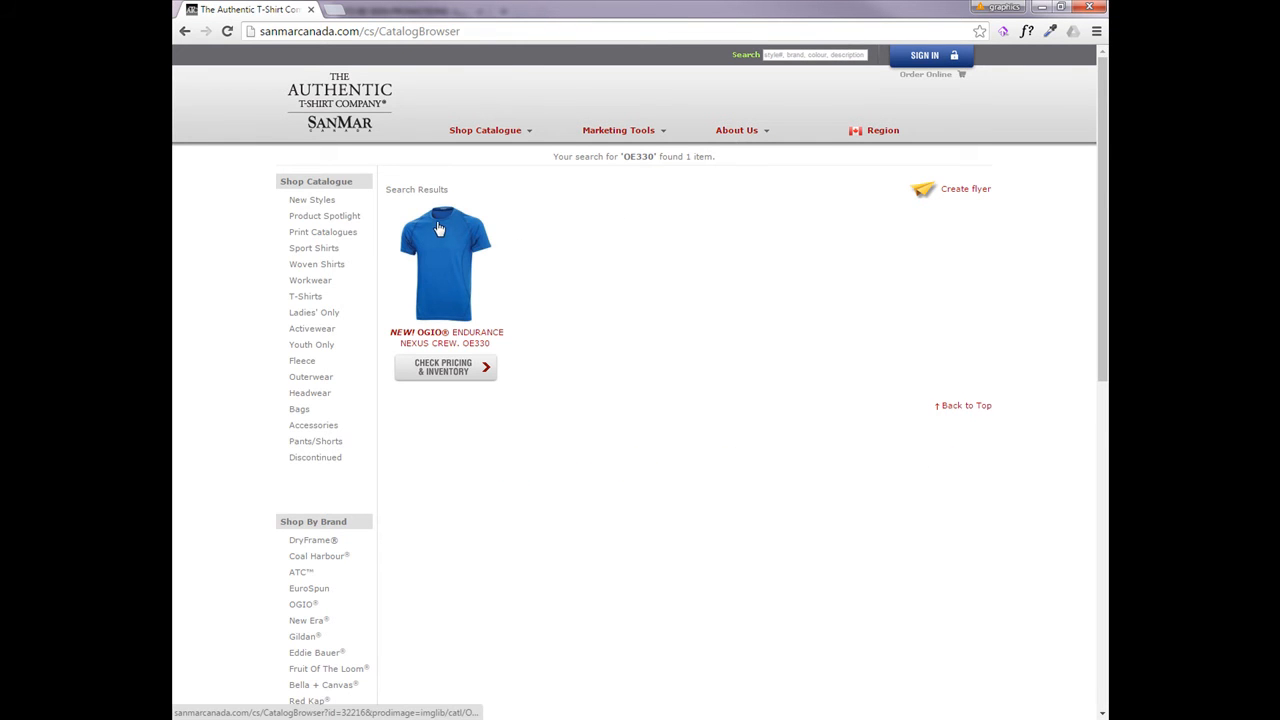
click(440, 228)
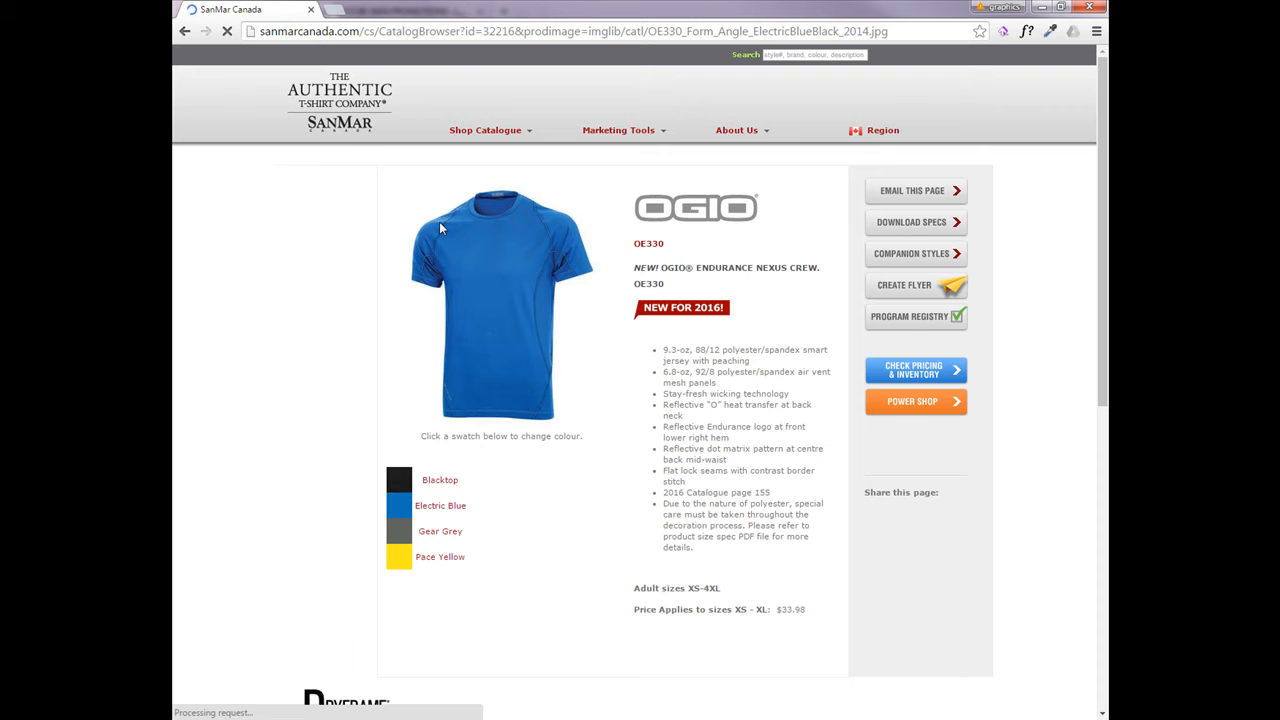
Step: Save the blue shirt's product image to the Temp folder under the name OE330
right_click(509, 290)
click(556, 321)
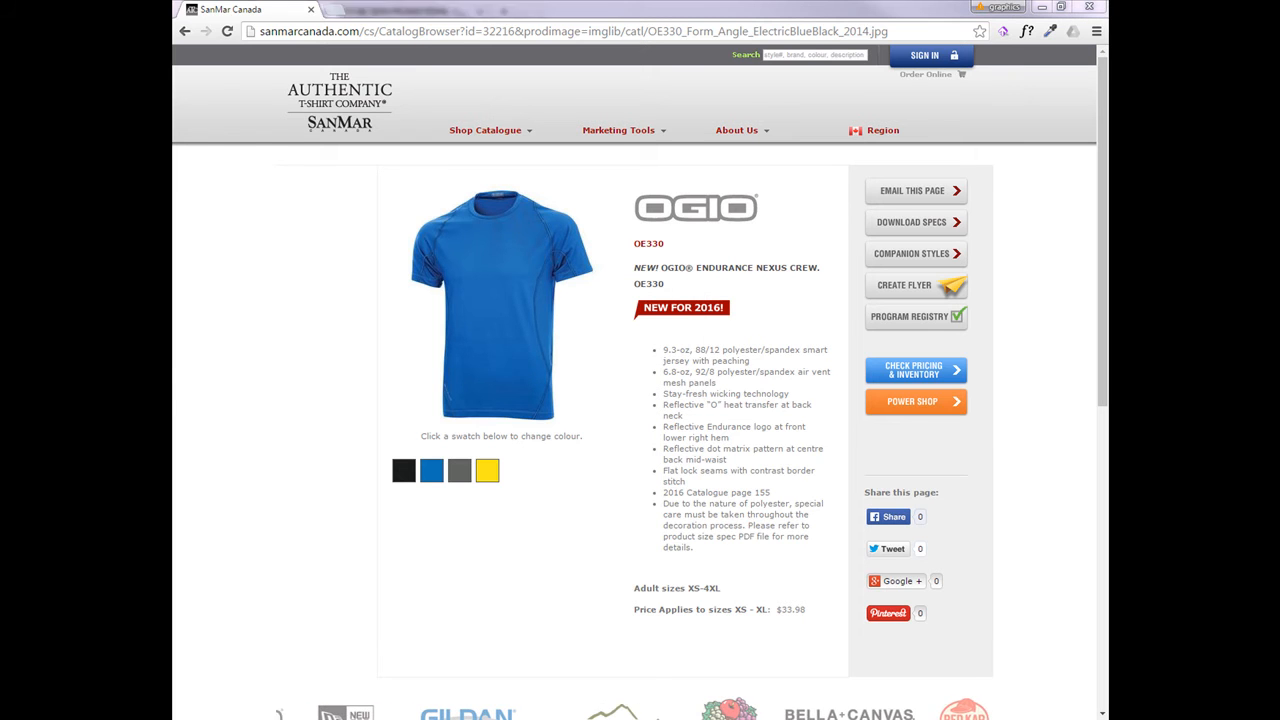
drag(440, 27, 535, 59)
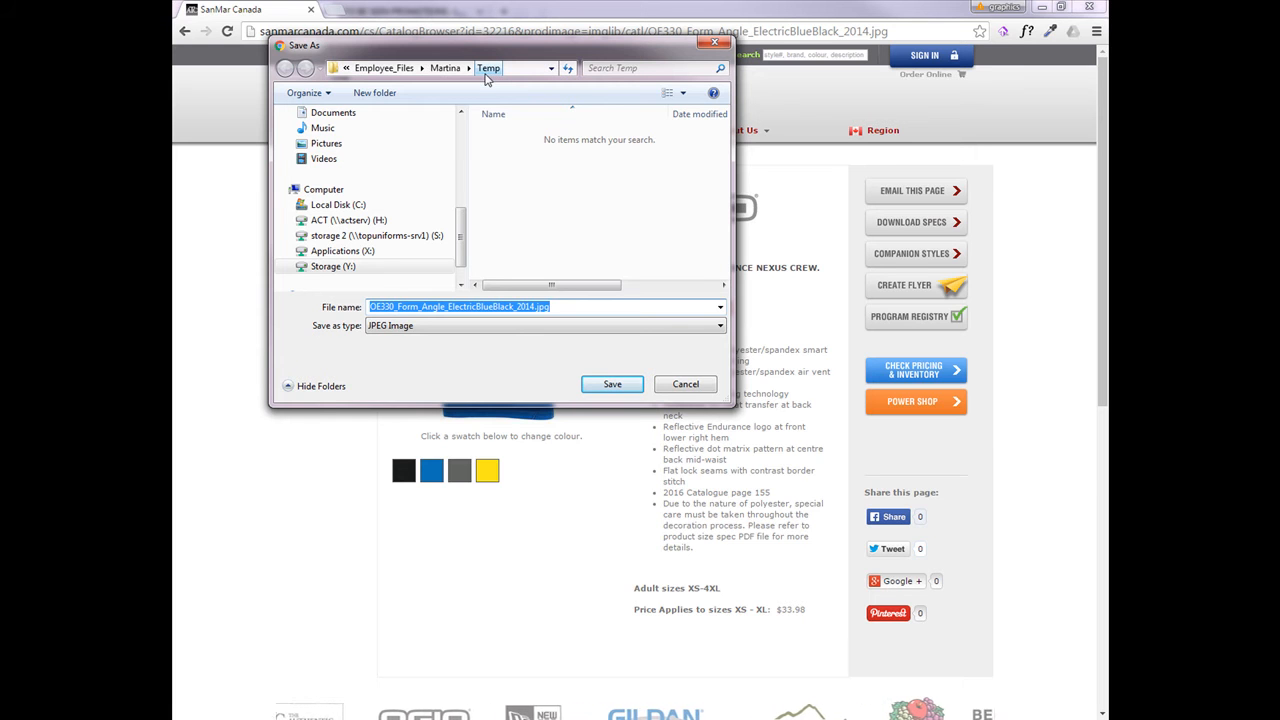
click(398, 309)
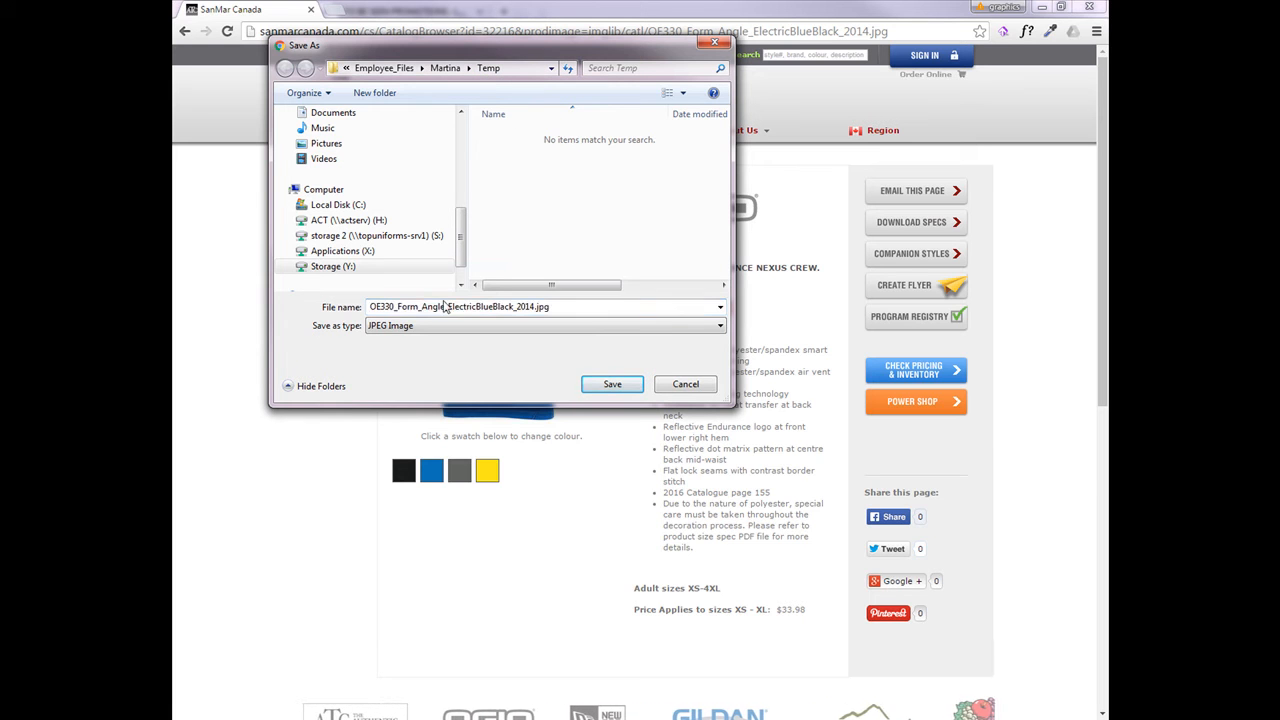
double_click(393, 309)
drag(396, 309, 740, 340)
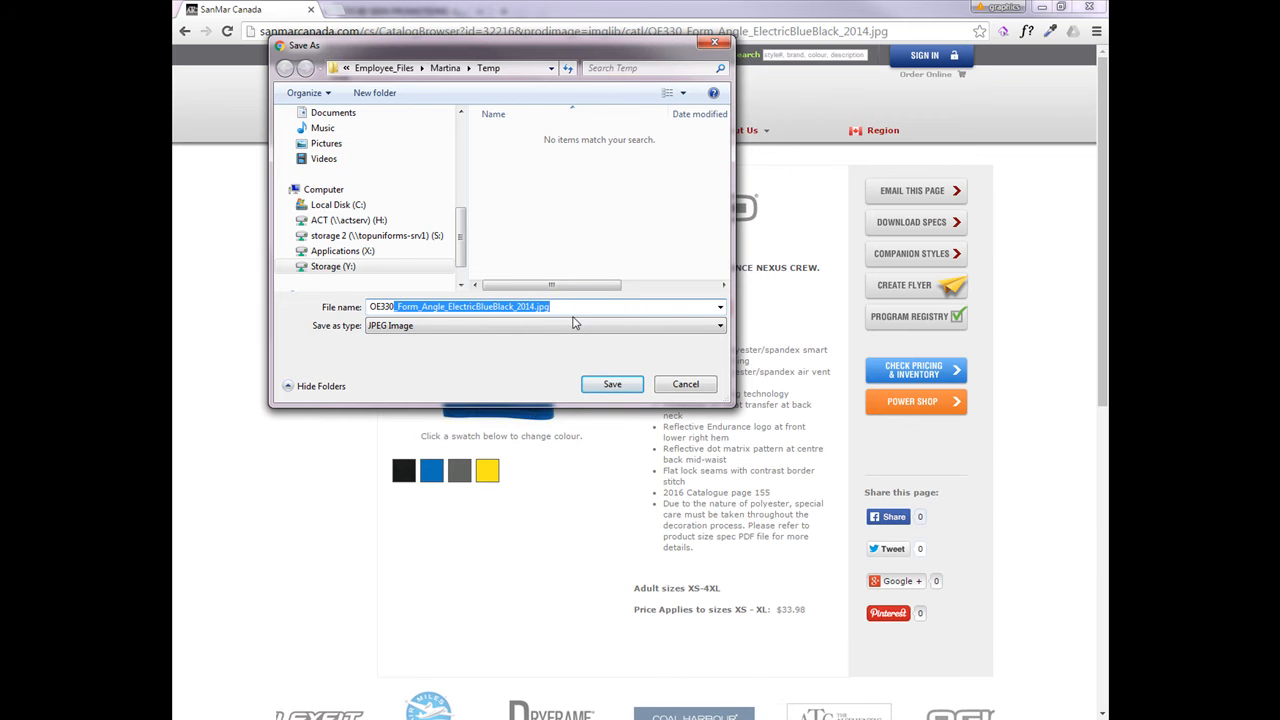
key(BackSpace)
key(Return)
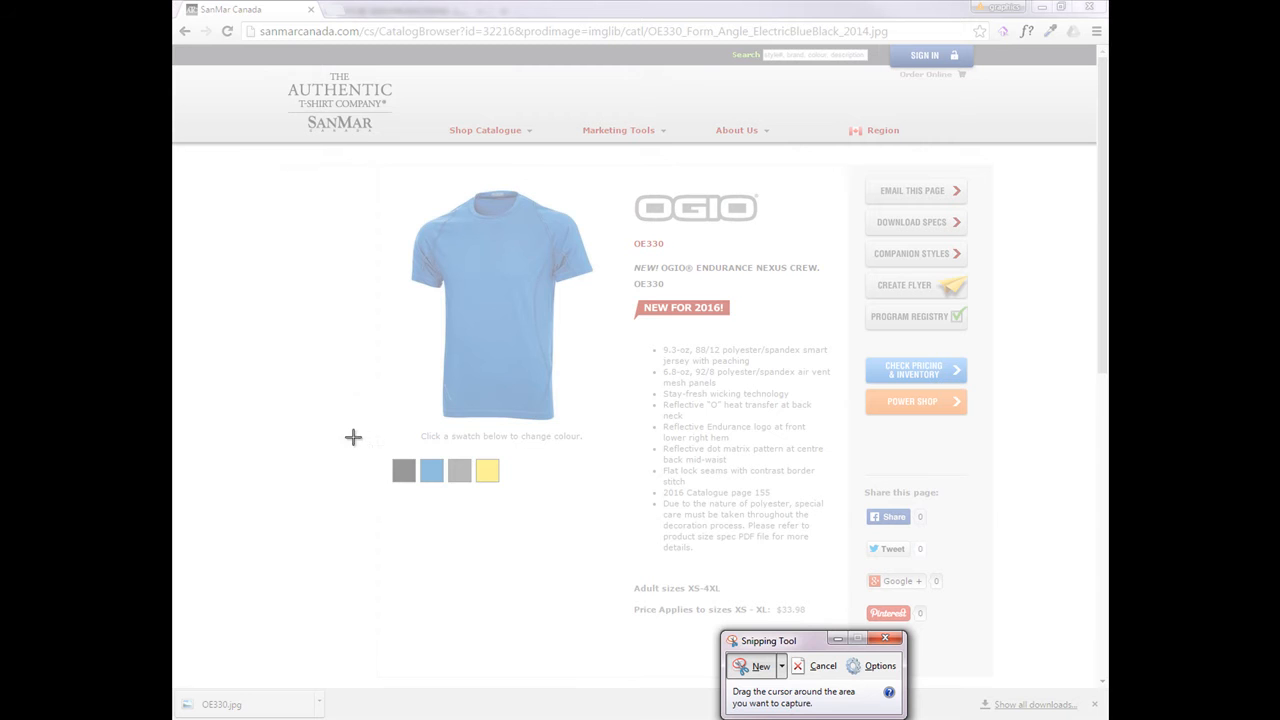
Step: Capture the four colour swatches with Snipping Tool, save the snip as OE330s.jpg in the Temp folder, and close the tool
drag(388, 456, 508, 491)
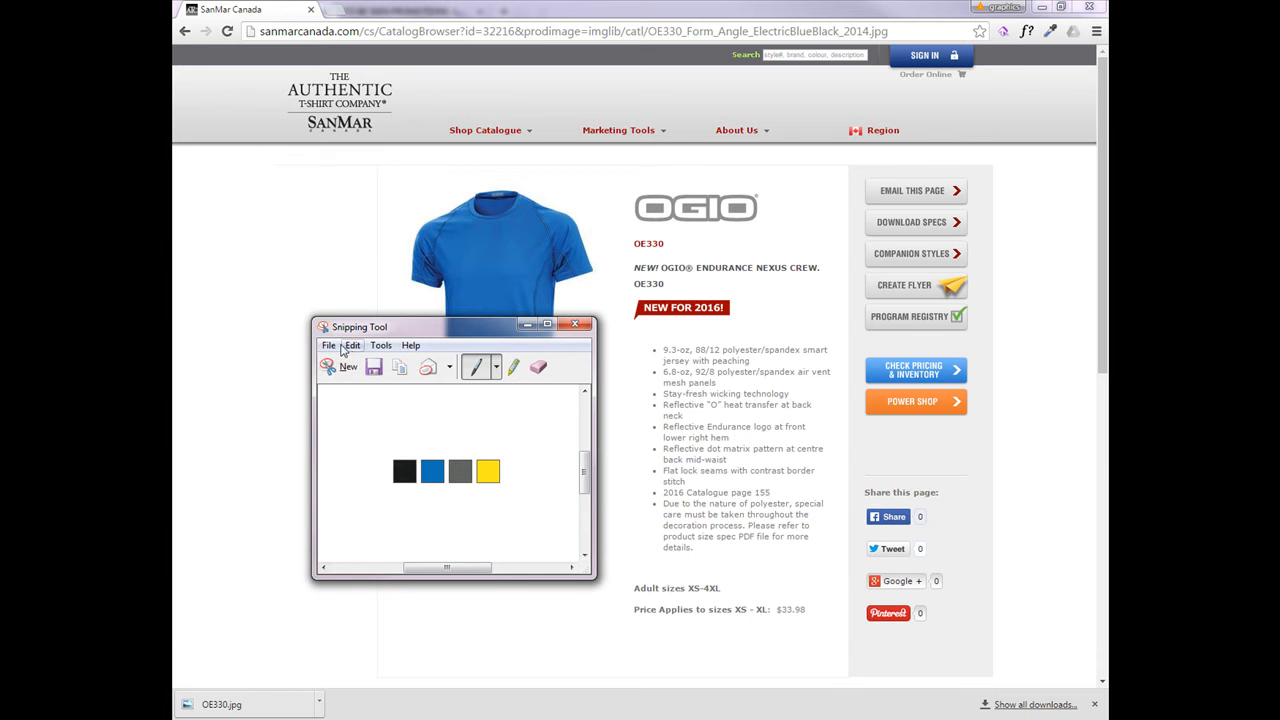
key(ctrl+s)
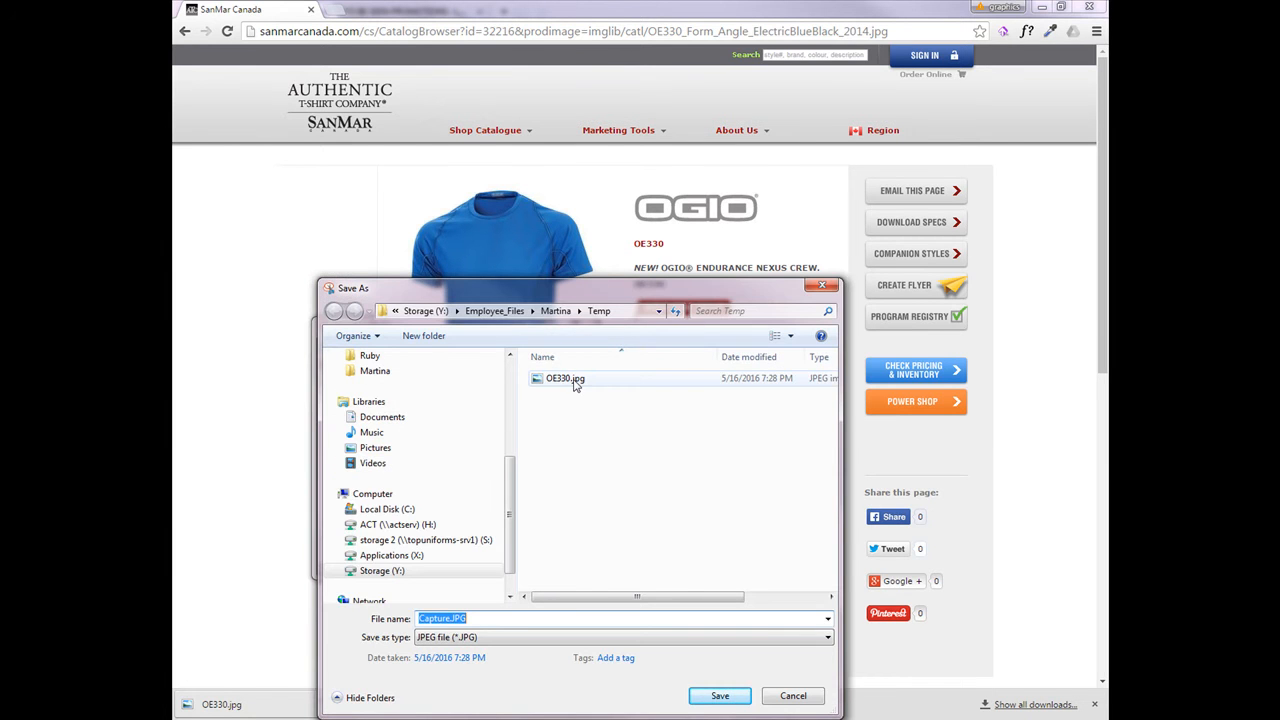
click(565, 379)
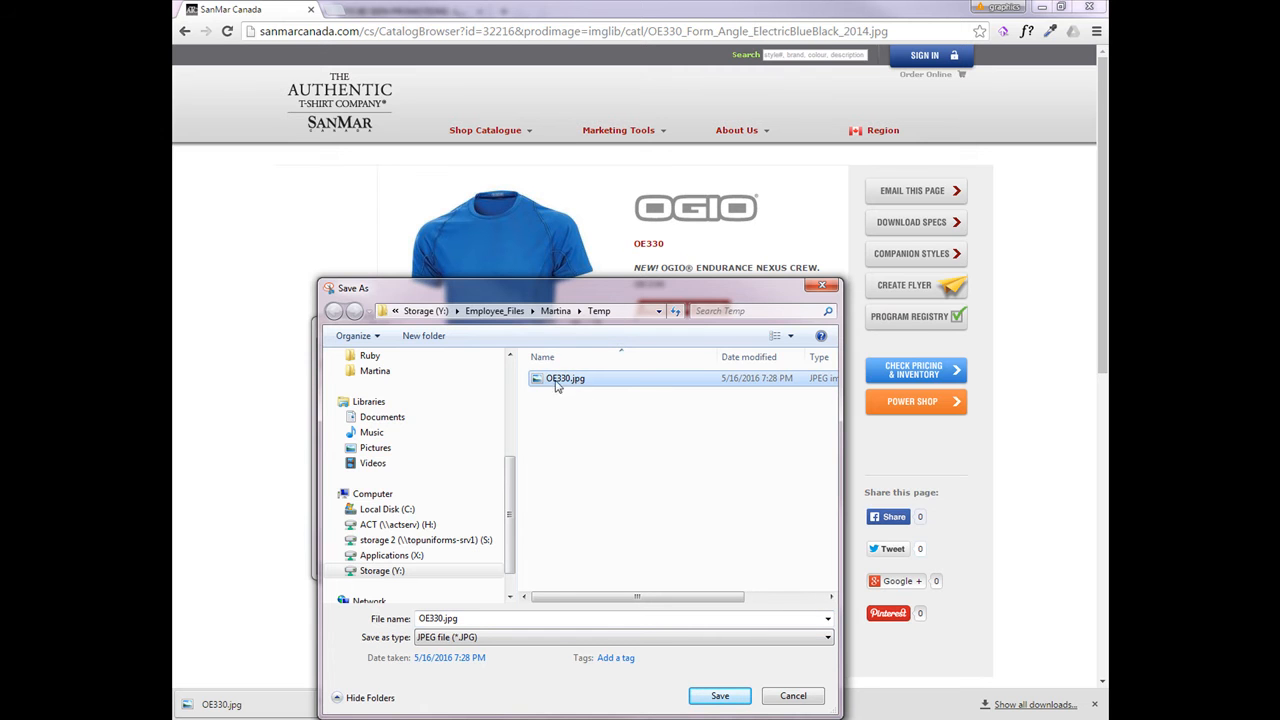
click(442, 618)
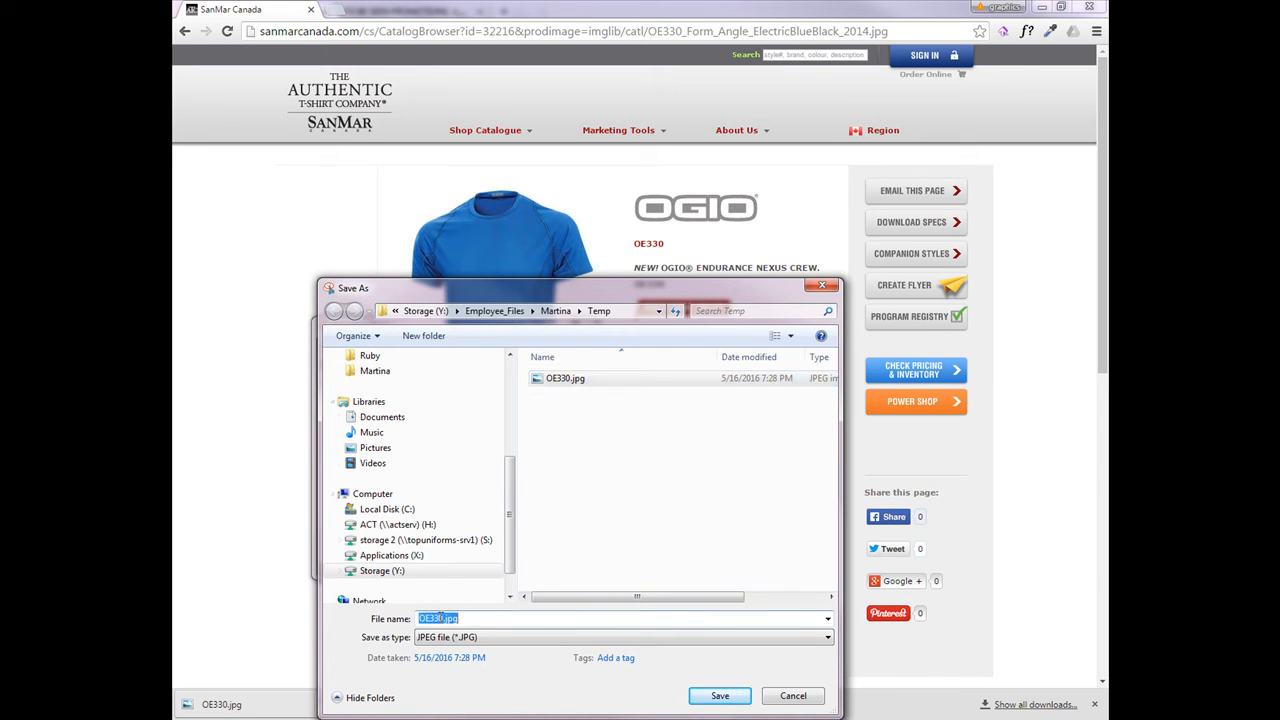
text(s)
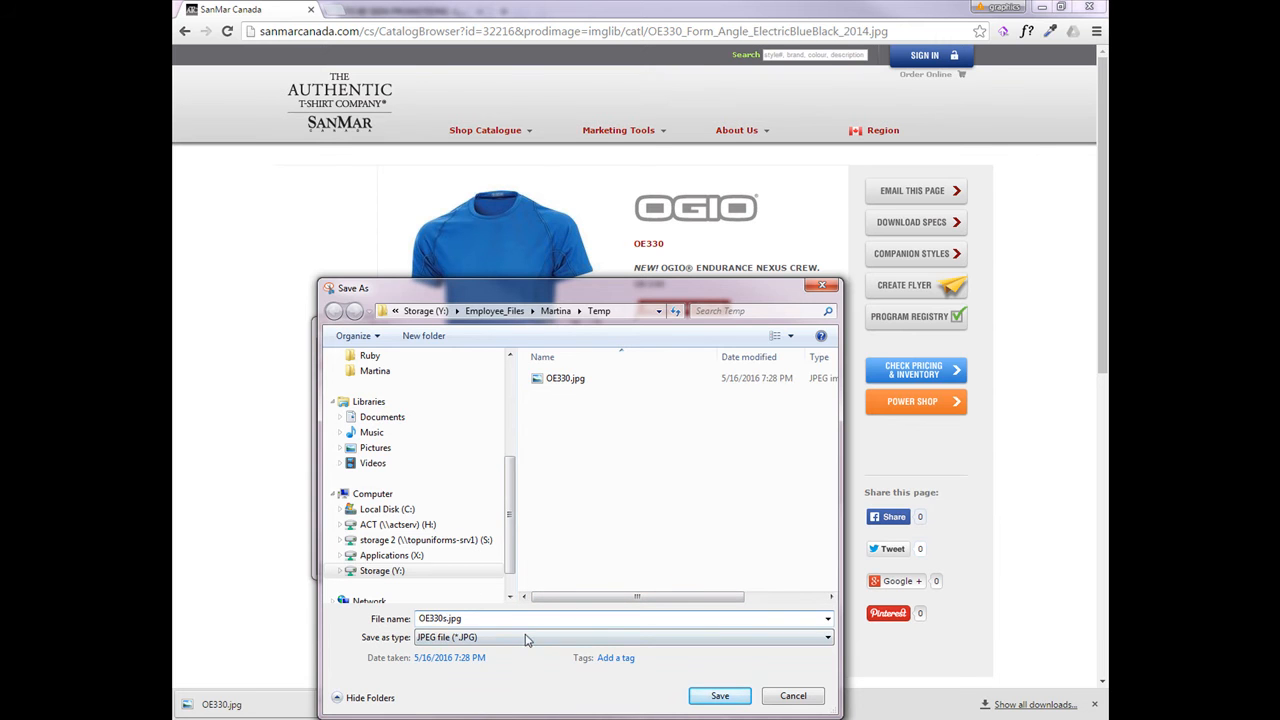
click(716, 697)
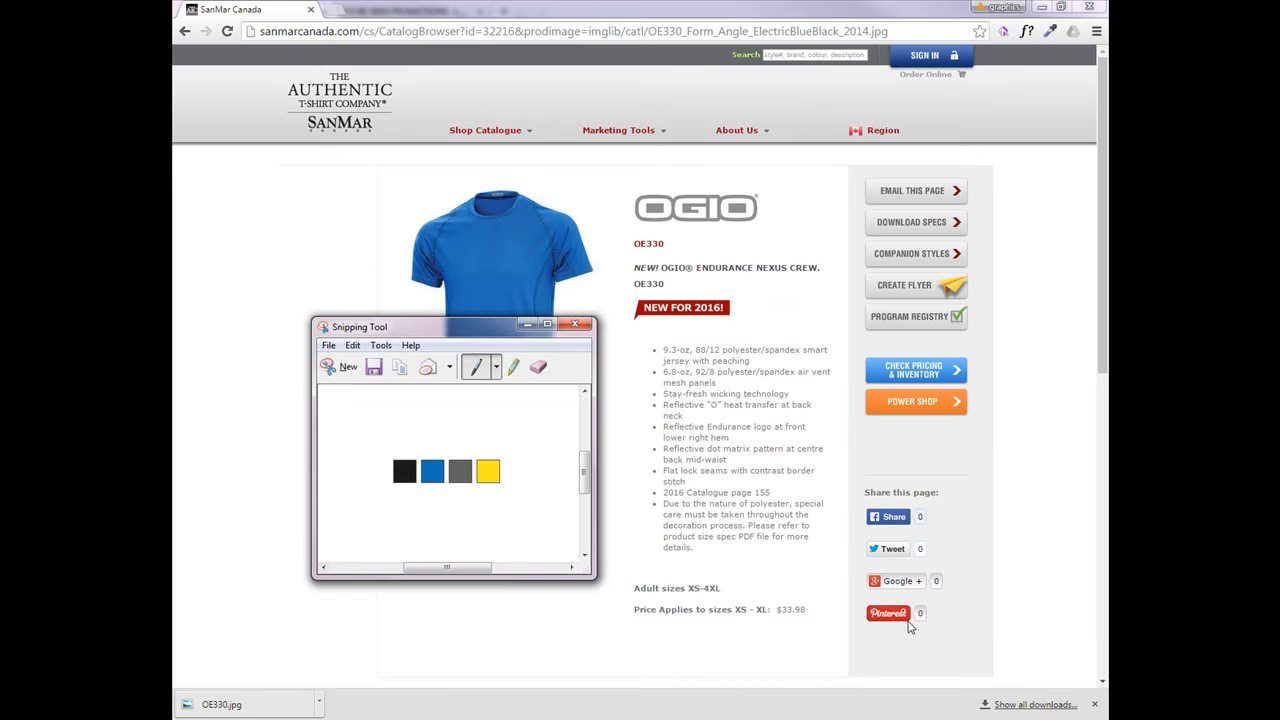
click(1029, 114)
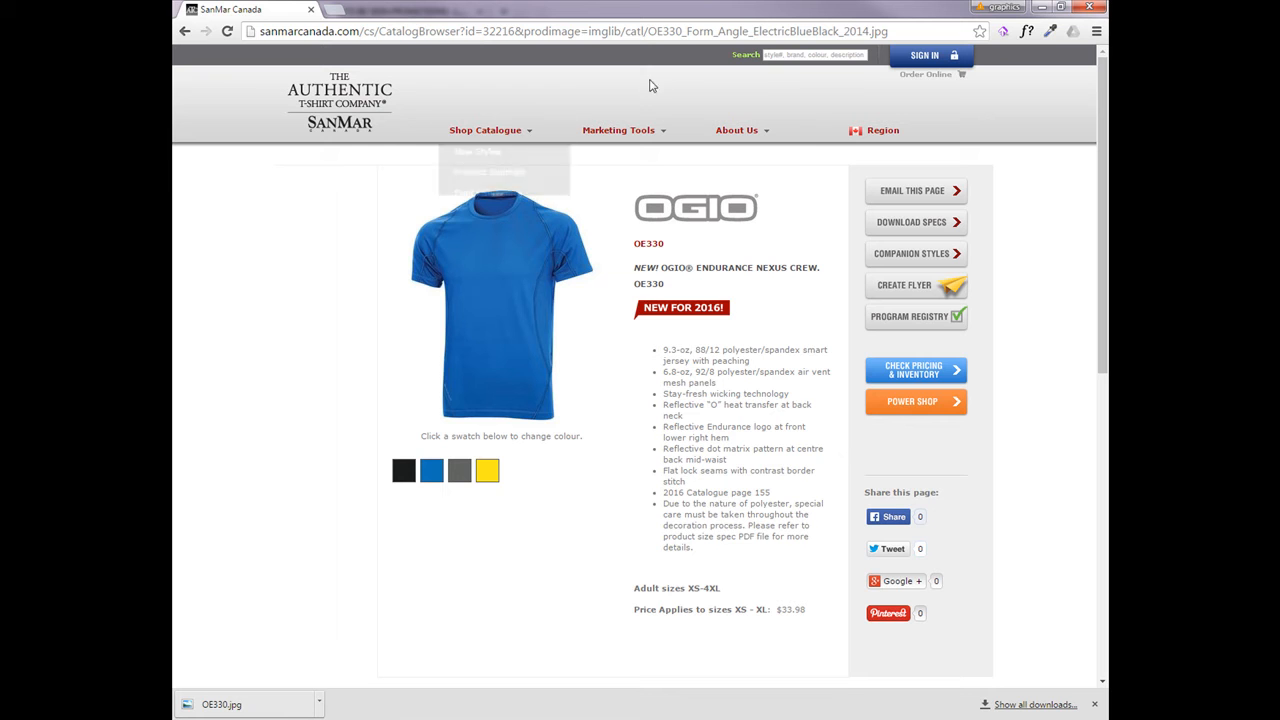
Step: Copy the bulleted product details from the SanMar page into the new item's Long Description in site management
drag(693, 548, 666, 348)
right_click(672, 352)
click(686, 363)
key(alt+Tab)
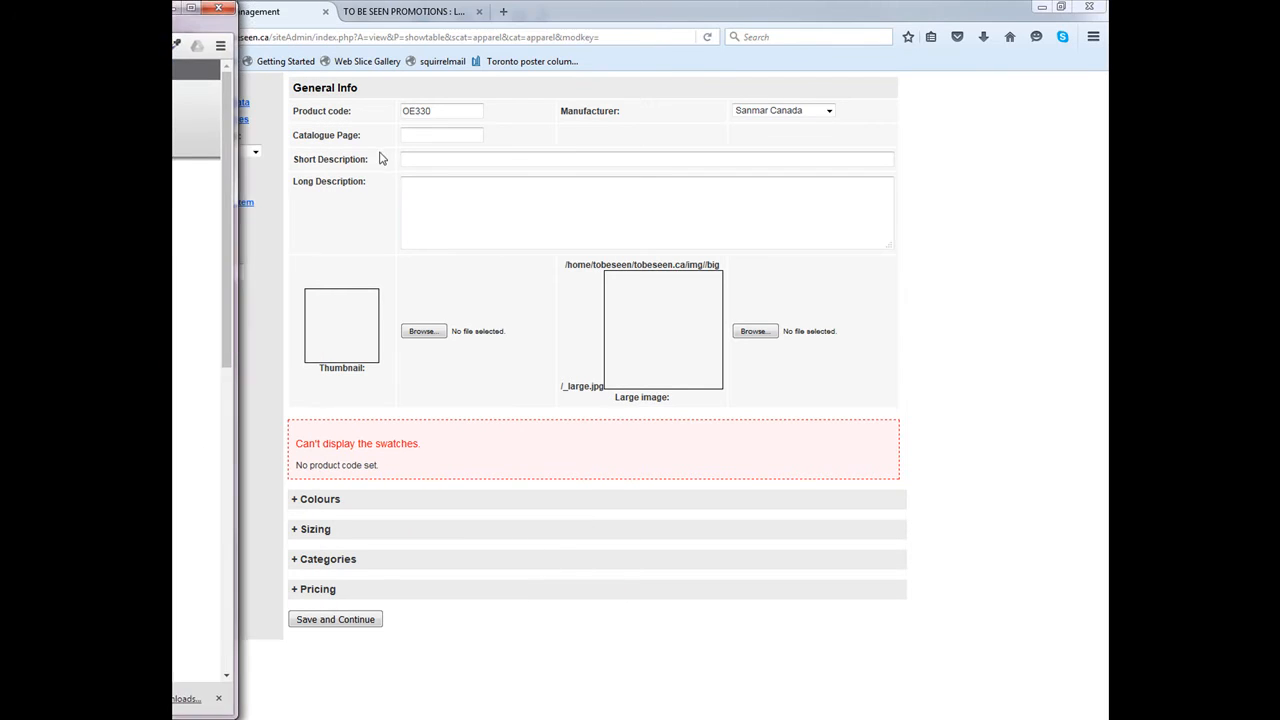
click(428, 188)
right_click(430, 188)
click(460, 257)
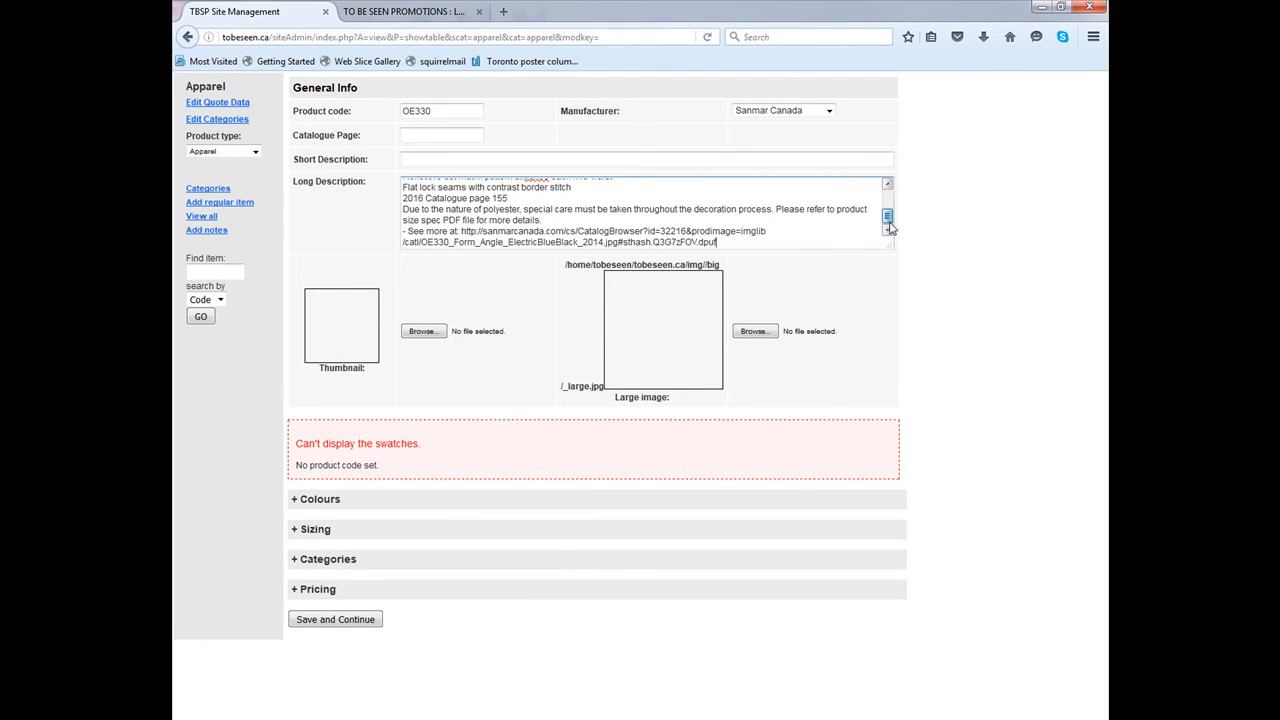
Step: Delete the "See more at" source link from the end of the Long Description
drag(744, 240, 387, 231)
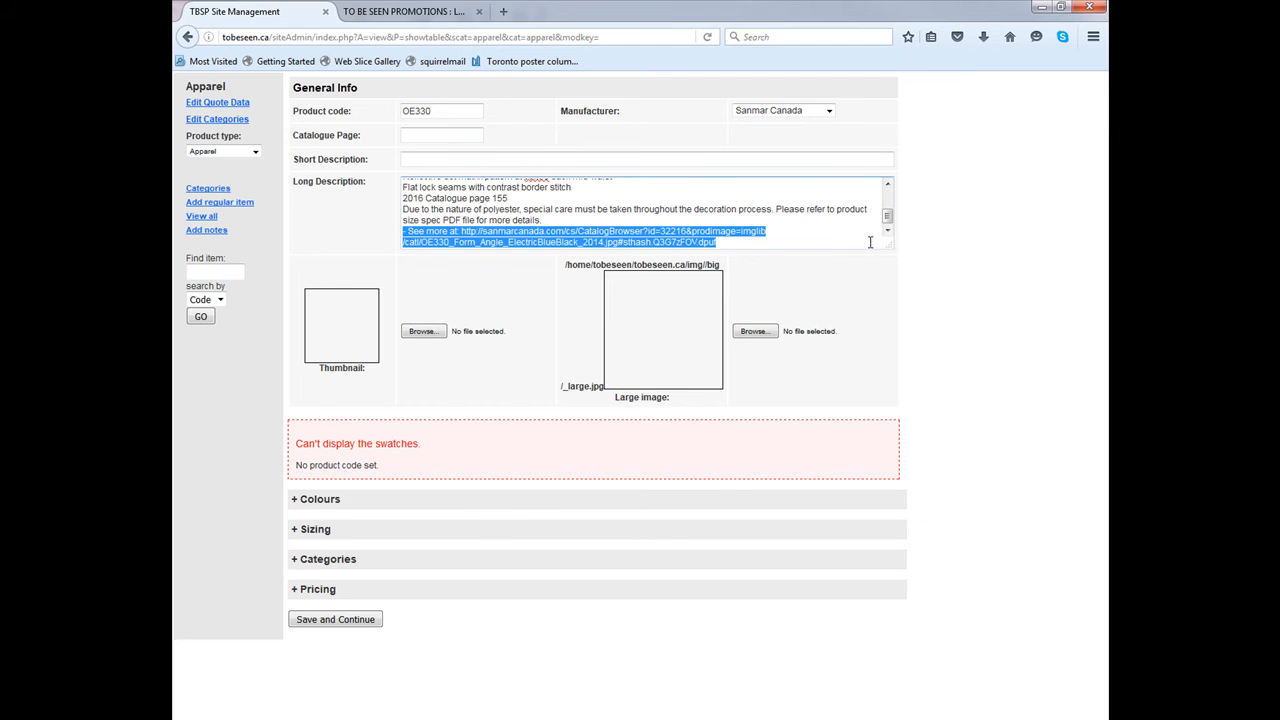
key(BackSpace)
key(BackSpace)
scroll(826, 230, up, 2)
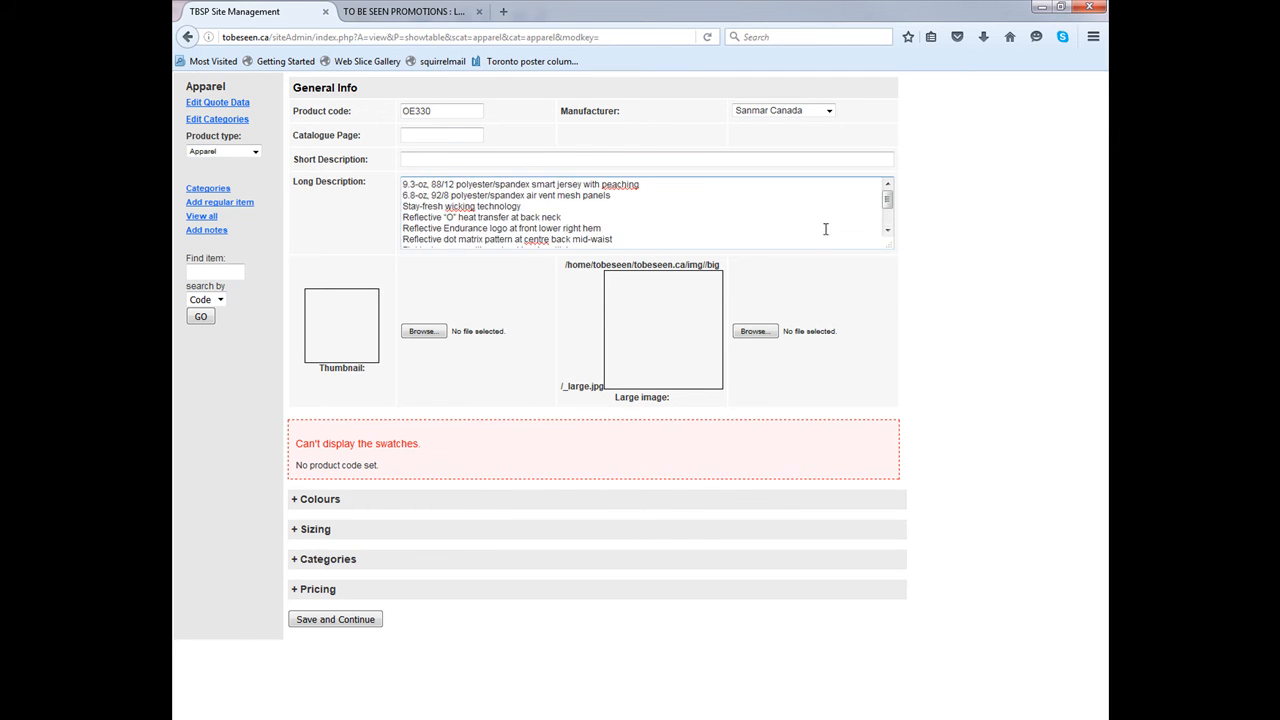
Step: Copy the product name OGIO® ENDURANCE NEXUS CREW from the SanMar page into the item's Short Description
drag(173, 80, 671, 75)
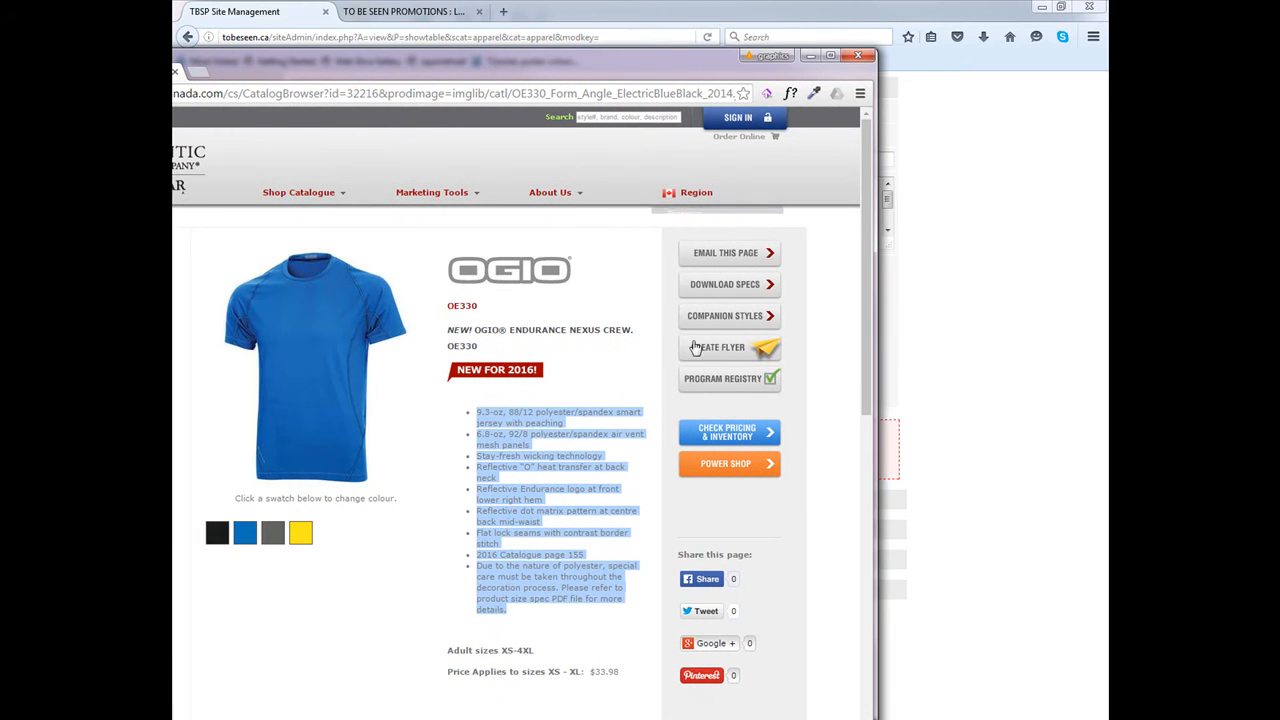
mouse_move(633, 329)
mouse_down()
mouse_move(482, 329)
mouse_move(630, 328)
mouse_up()
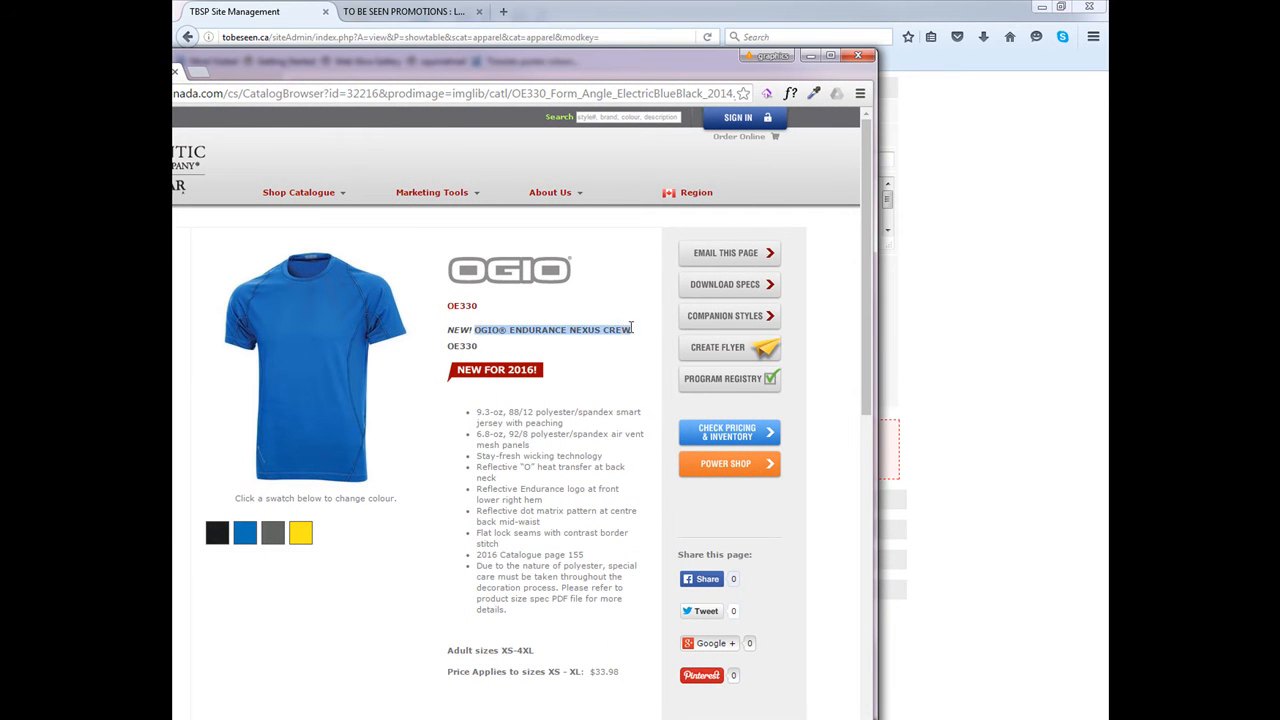
right_click(605, 329)
click(625, 338)
drag(632, 62, 32, 28)
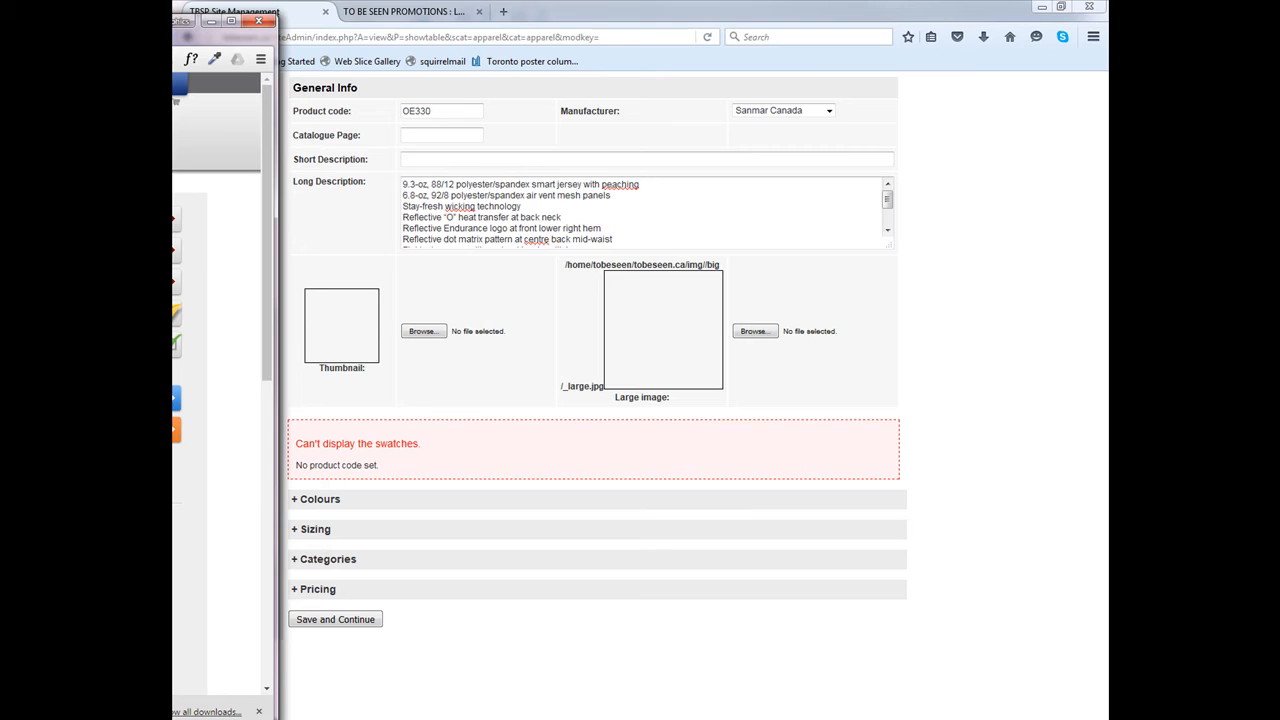
click(481, 160)
right_click(484, 162)
click(516, 222)
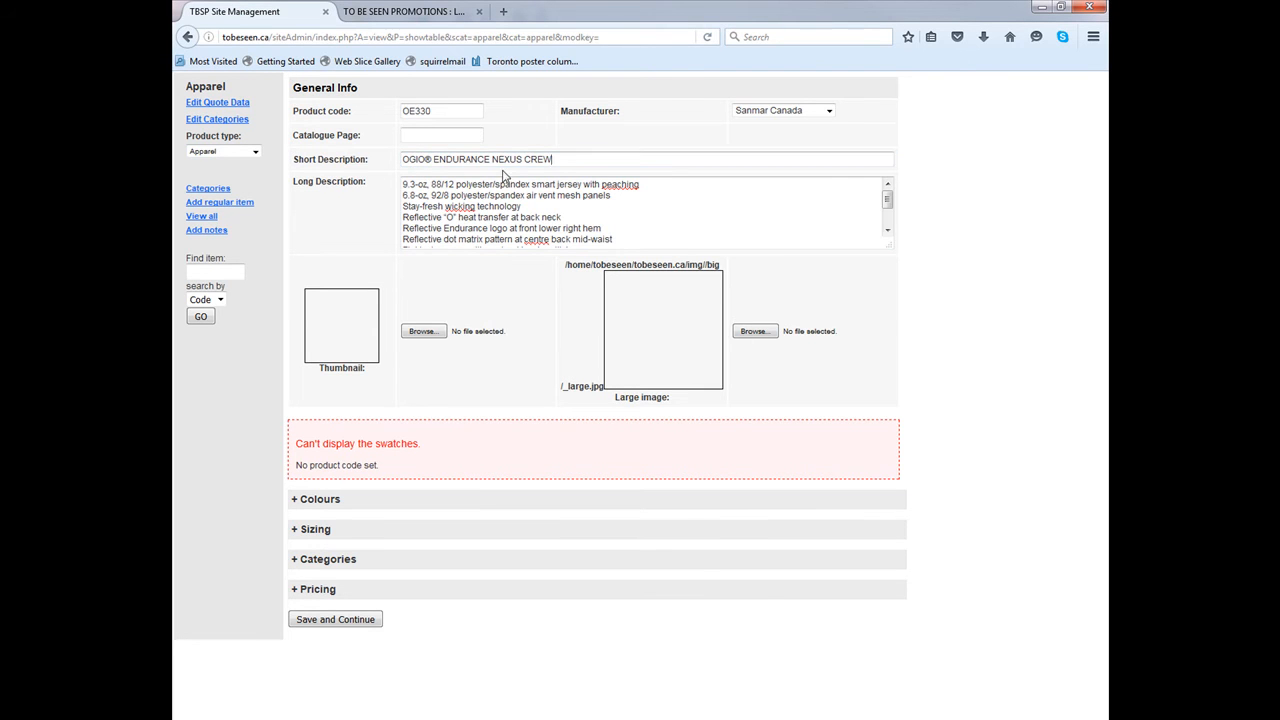
Step: Attach OE330.jpg from the Temp folder as both the thumbnail and the large image of the item
scroll(508, 190, down, 1)
click(424, 333)
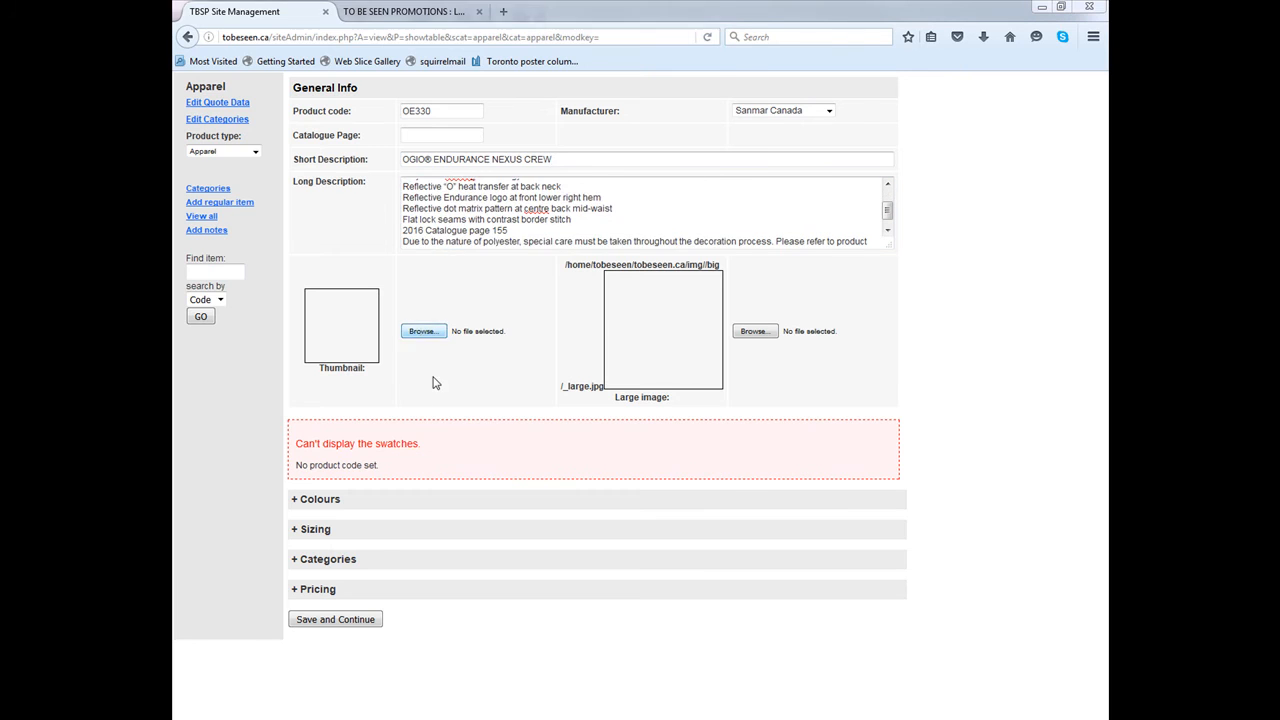
double_click(343, 101)
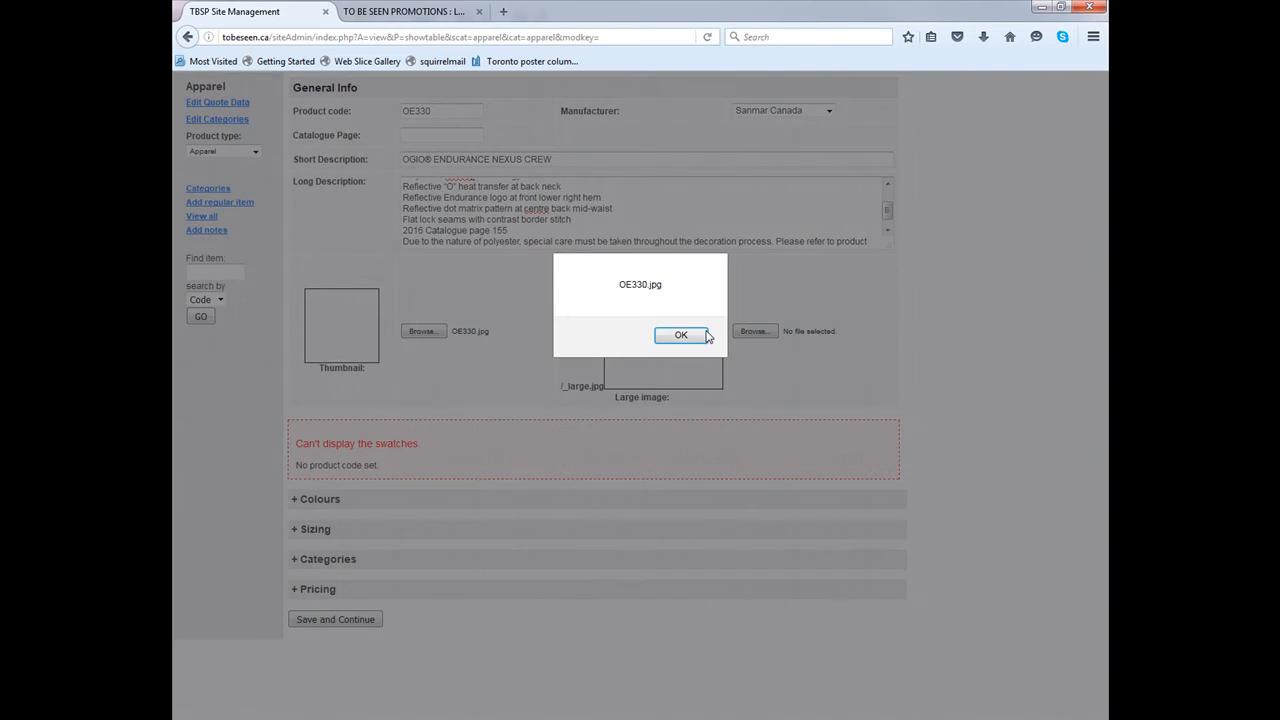
click(702, 334)
click(754, 331)
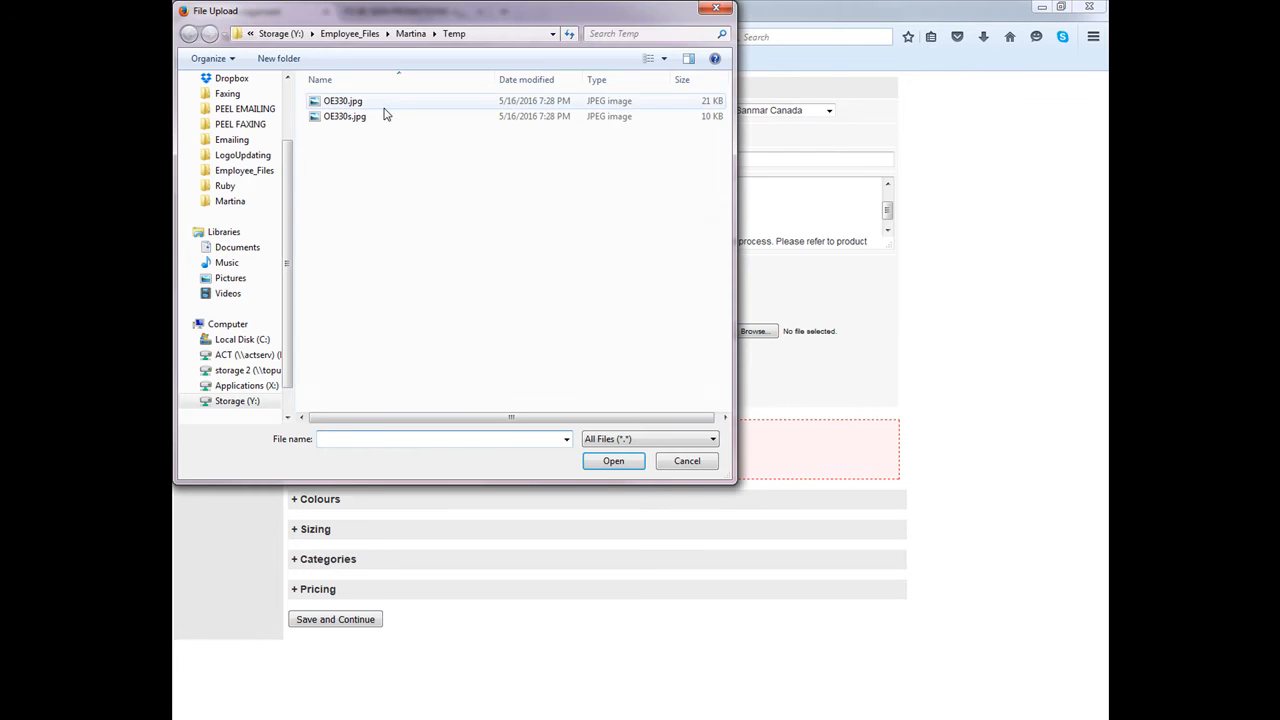
double_click(343, 101)
click(720, 335)
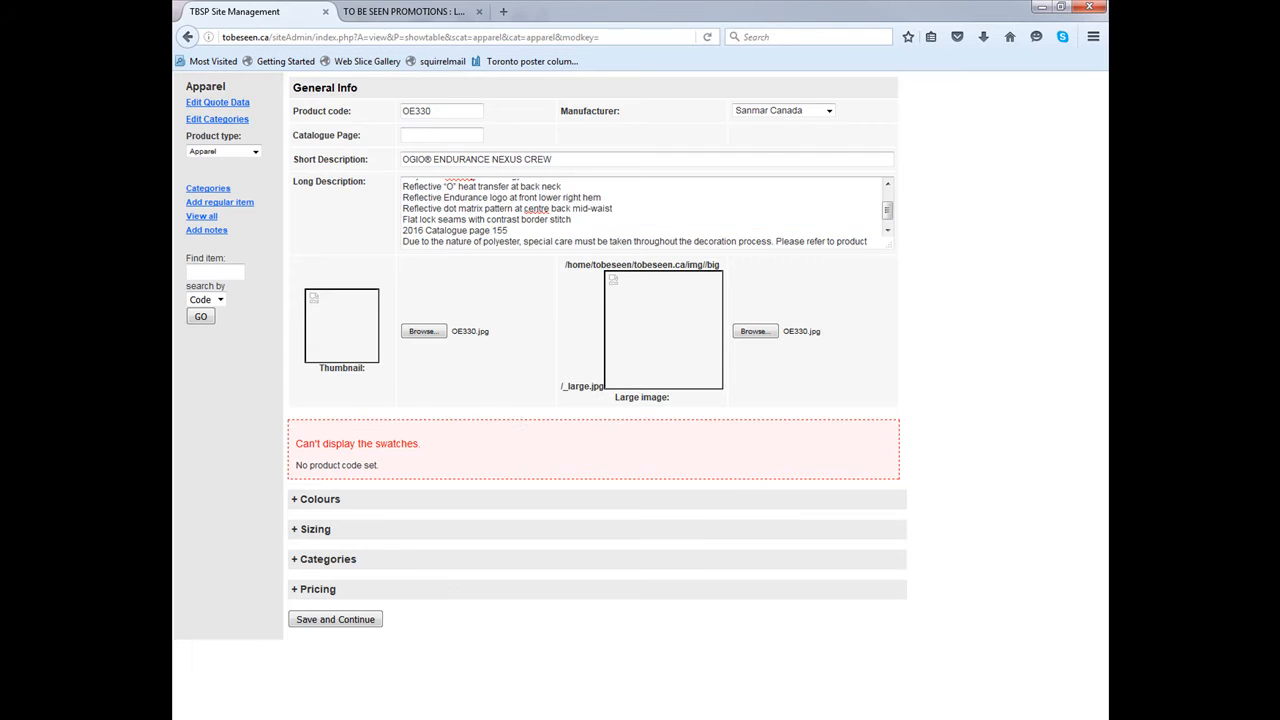
click(424, 331)
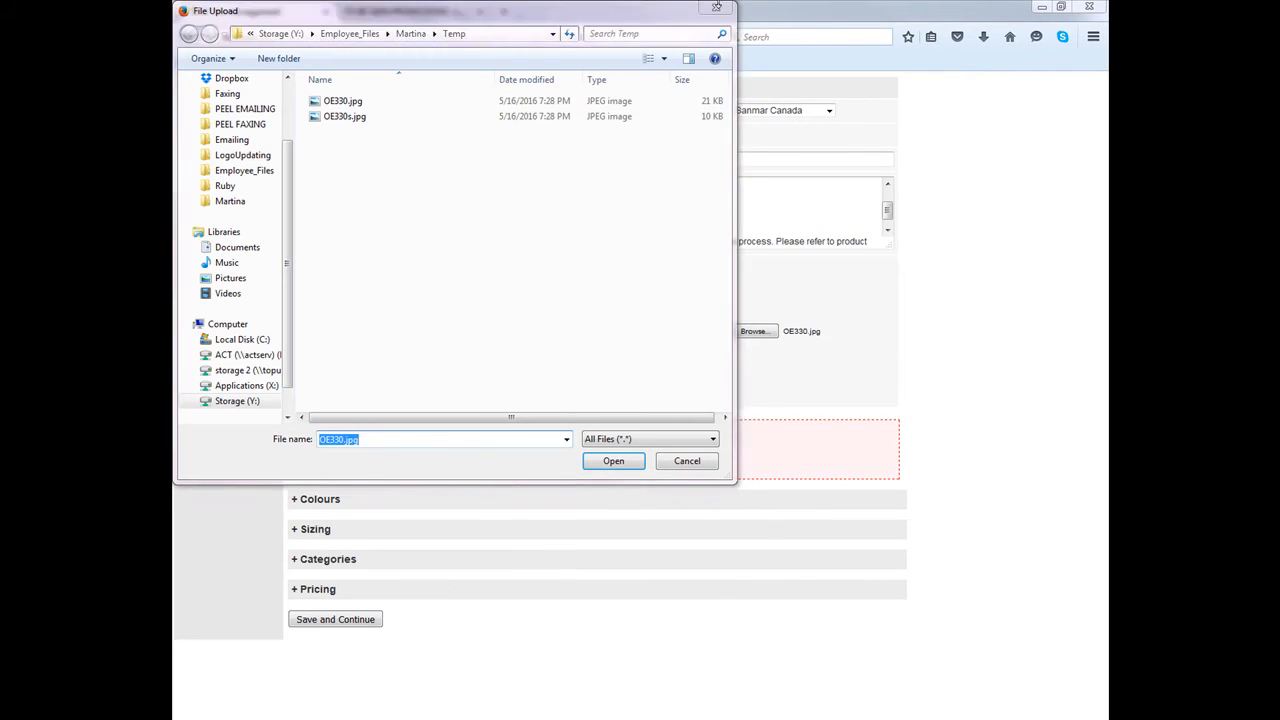
click(715, 12)
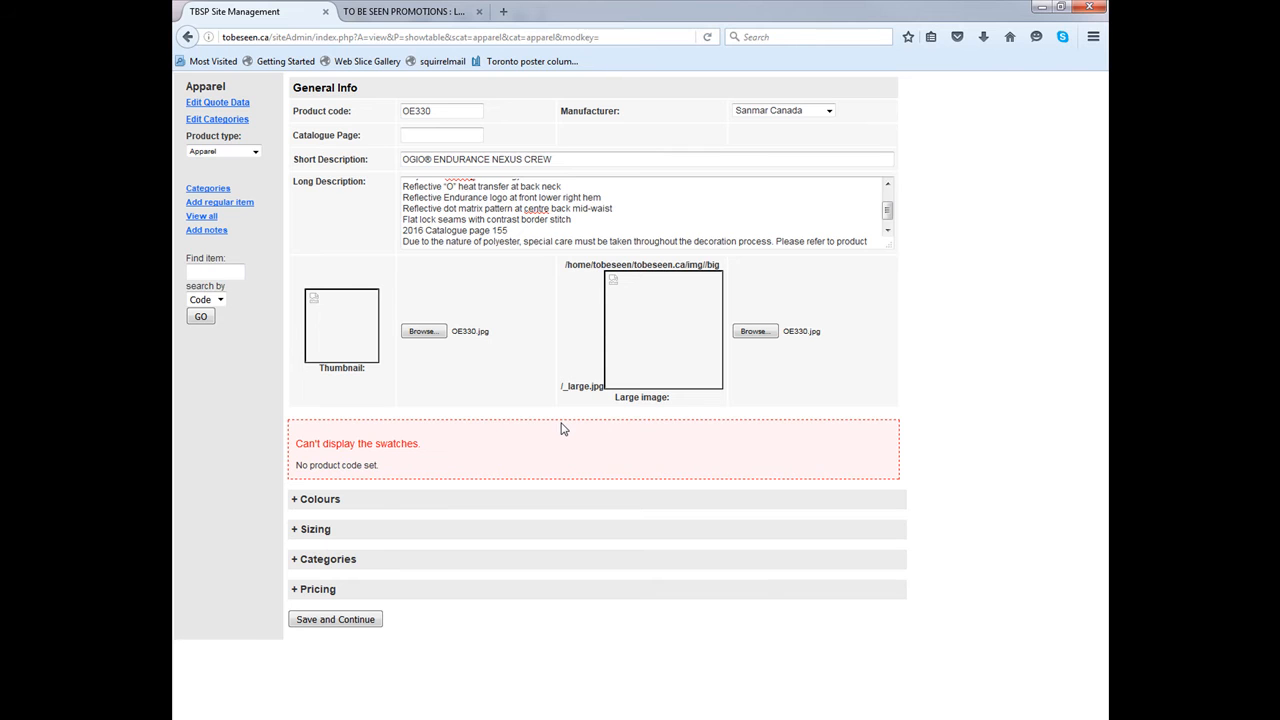
Step: Dismiss the VLC media player window, and save the new OE330 item in site management
click(378, 620)
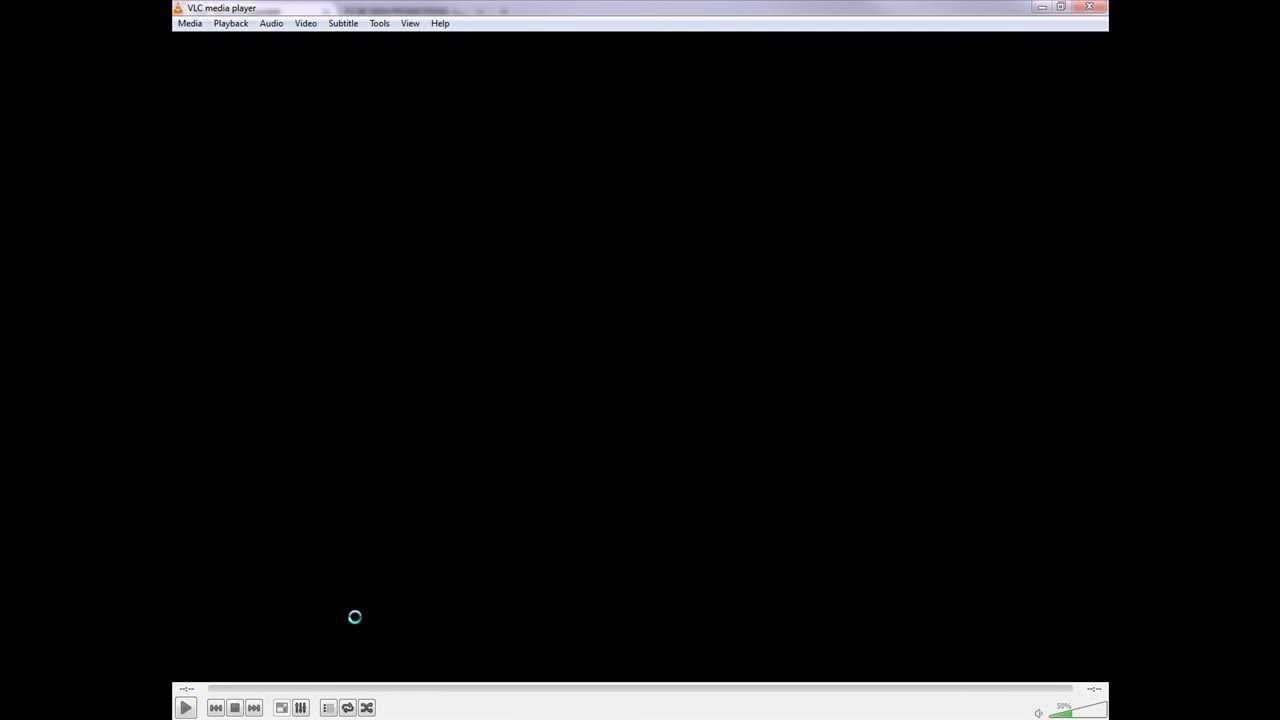
click(1041, 8)
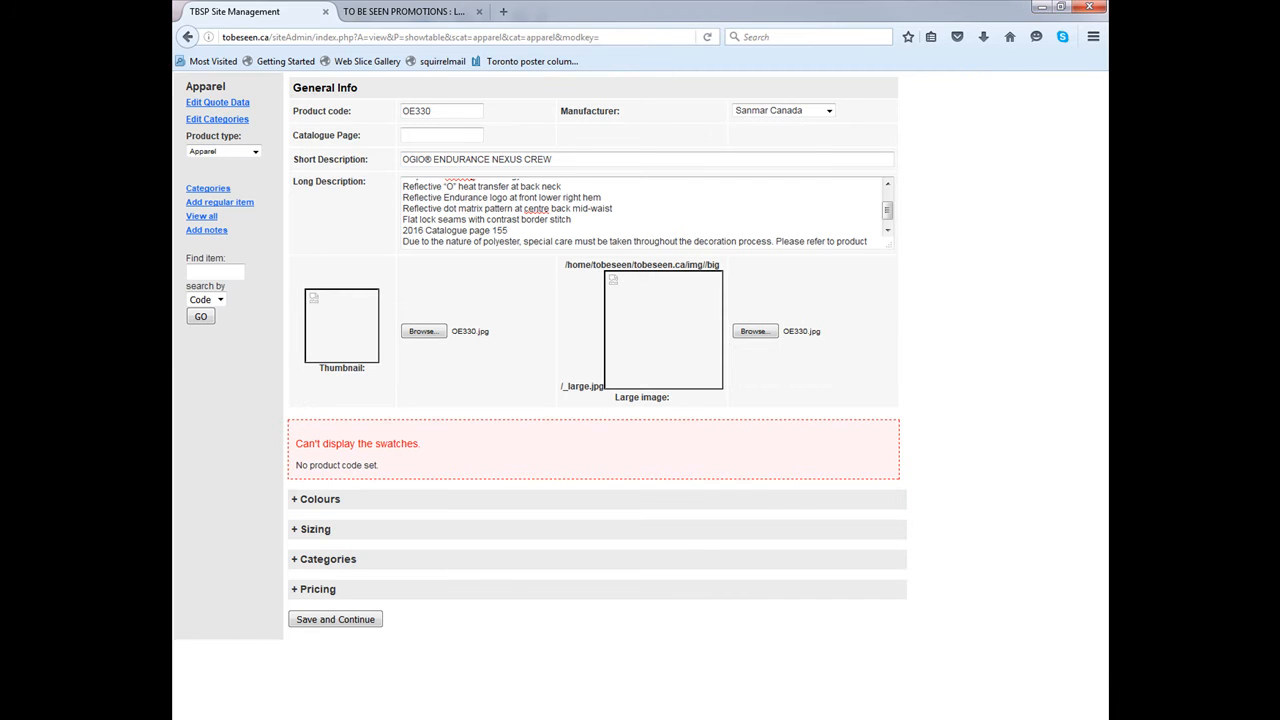
right_click(784, 719)
click(805, 698)
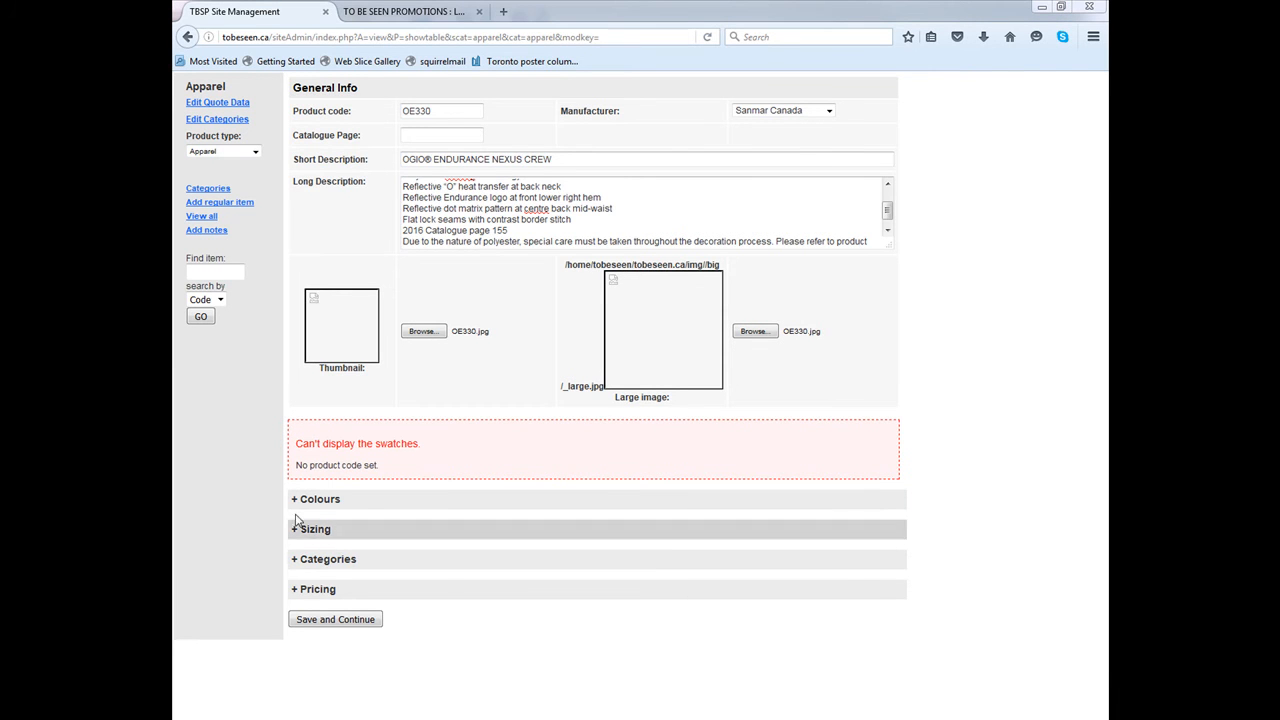
click(336, 619)
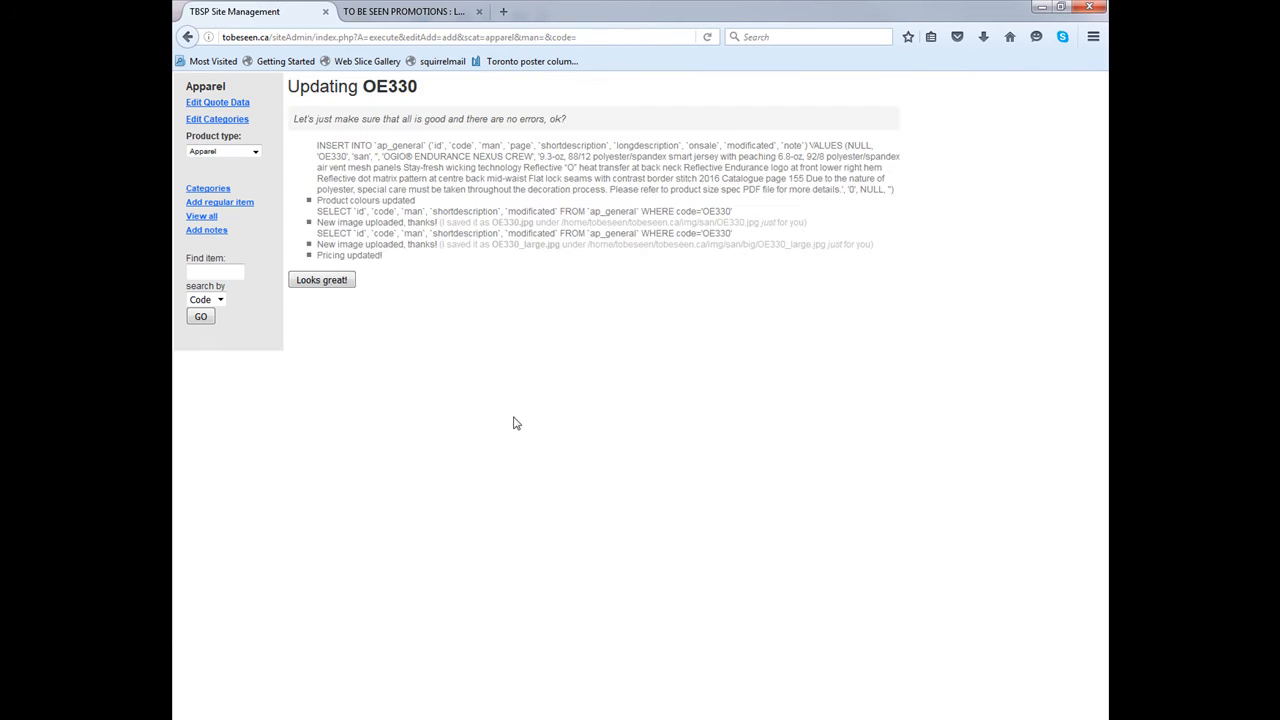
Step: Accept the update report for OE330, and attach OE330s.jpg from the Temp folder as the item's swatch image
click(338, 283)
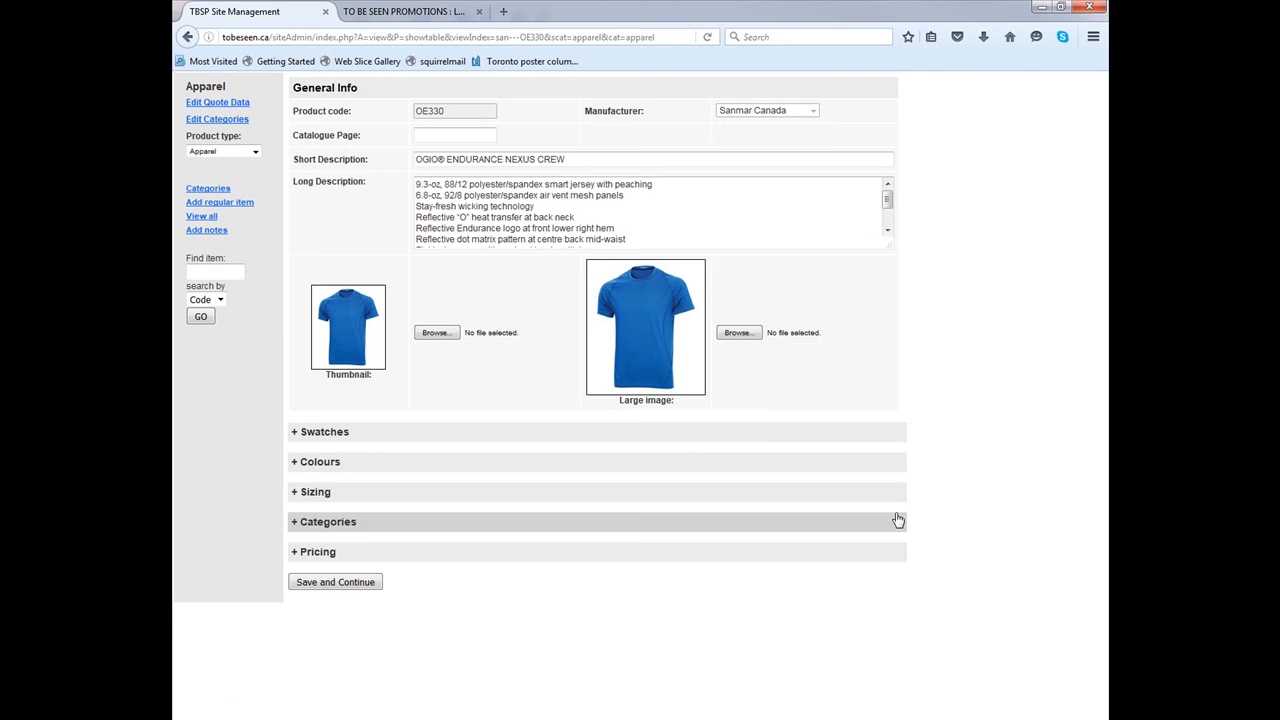
click(340, 435)
click(320, 481)
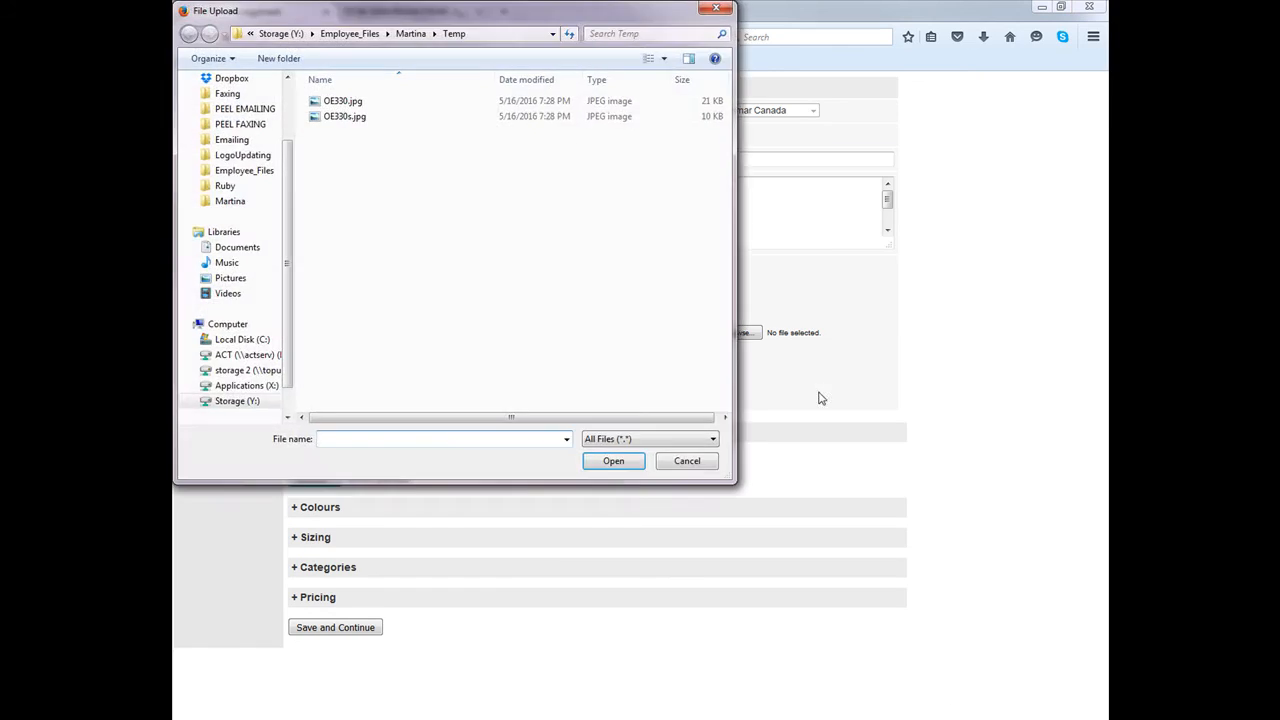
double_click(340, 118)
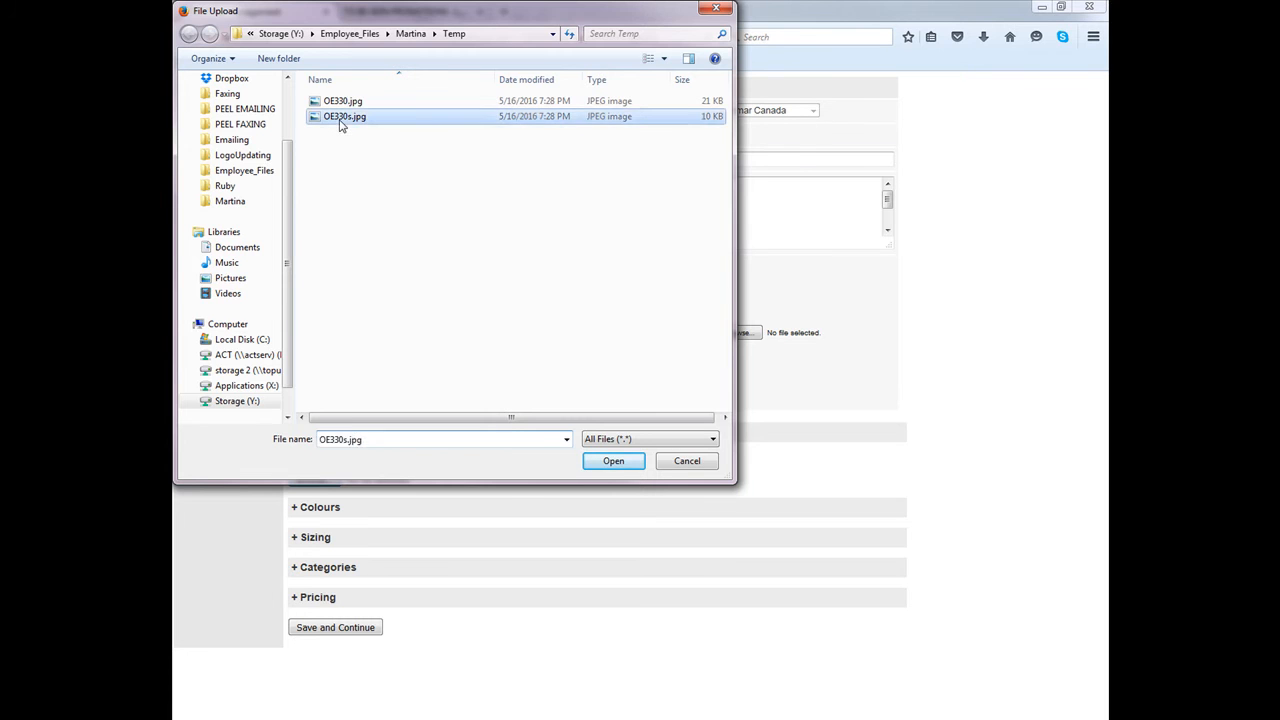
Step: Open the item's Colours section and check the swatch colour names on the SanMar product page
click(350, 508)
scroll(705, 390, down, 4)
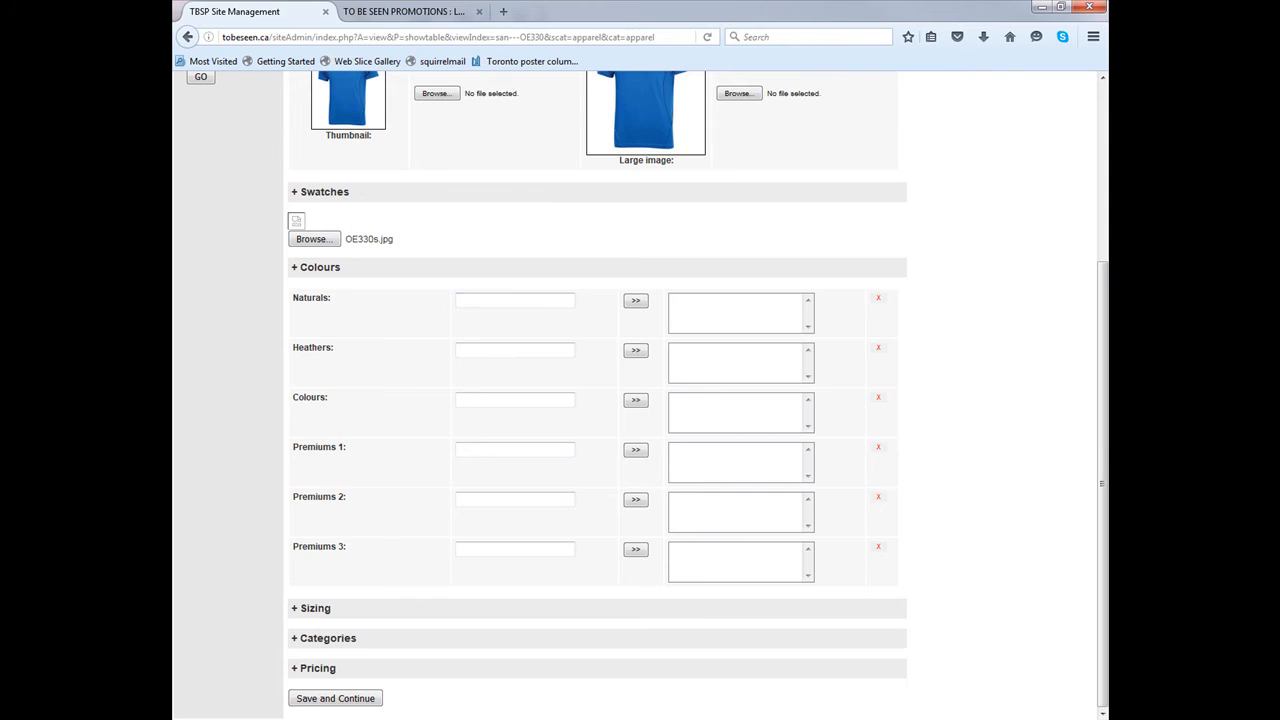
drag(173, 52, 648, 33)
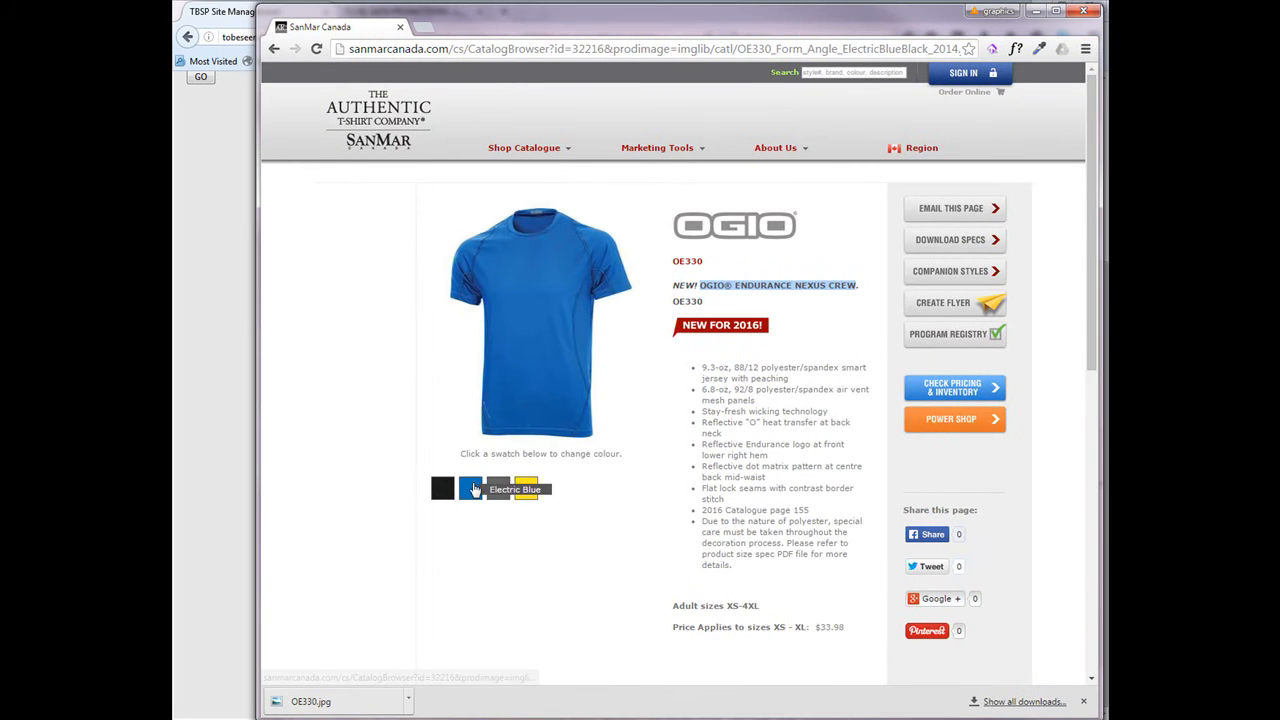
drag(648, 33, 173, 33)
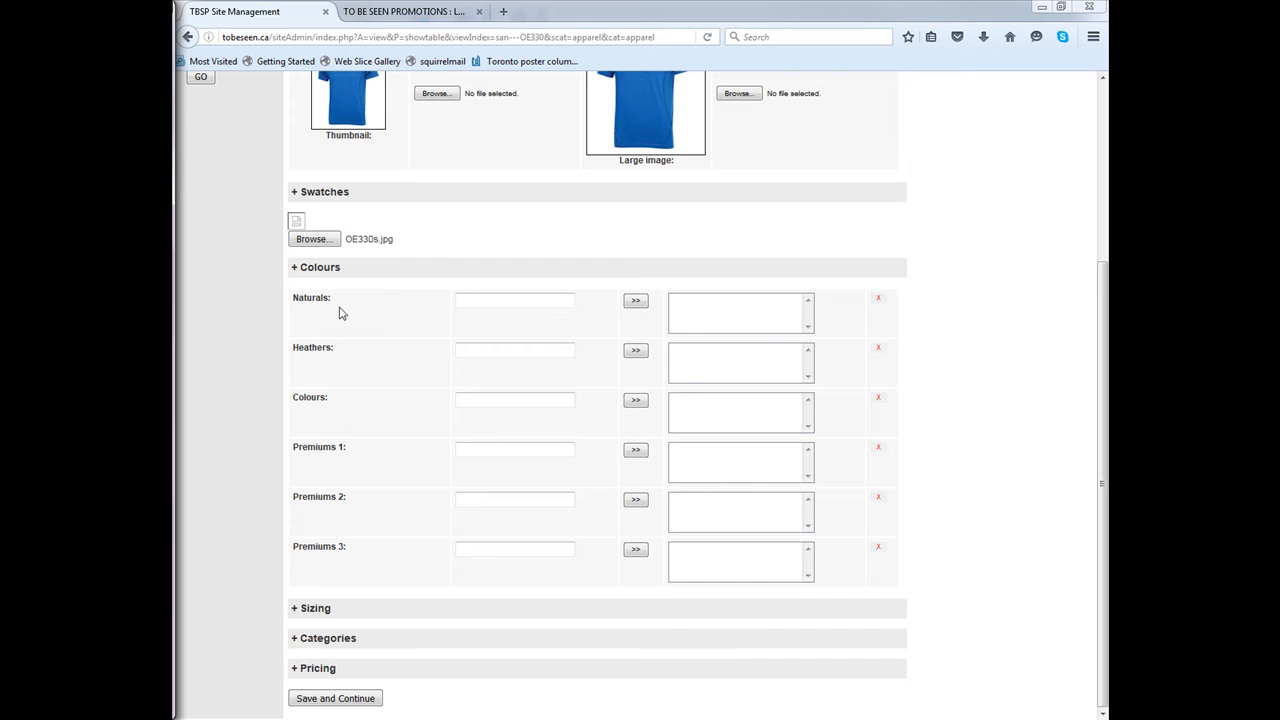
drag(180, 30, 865, 9)
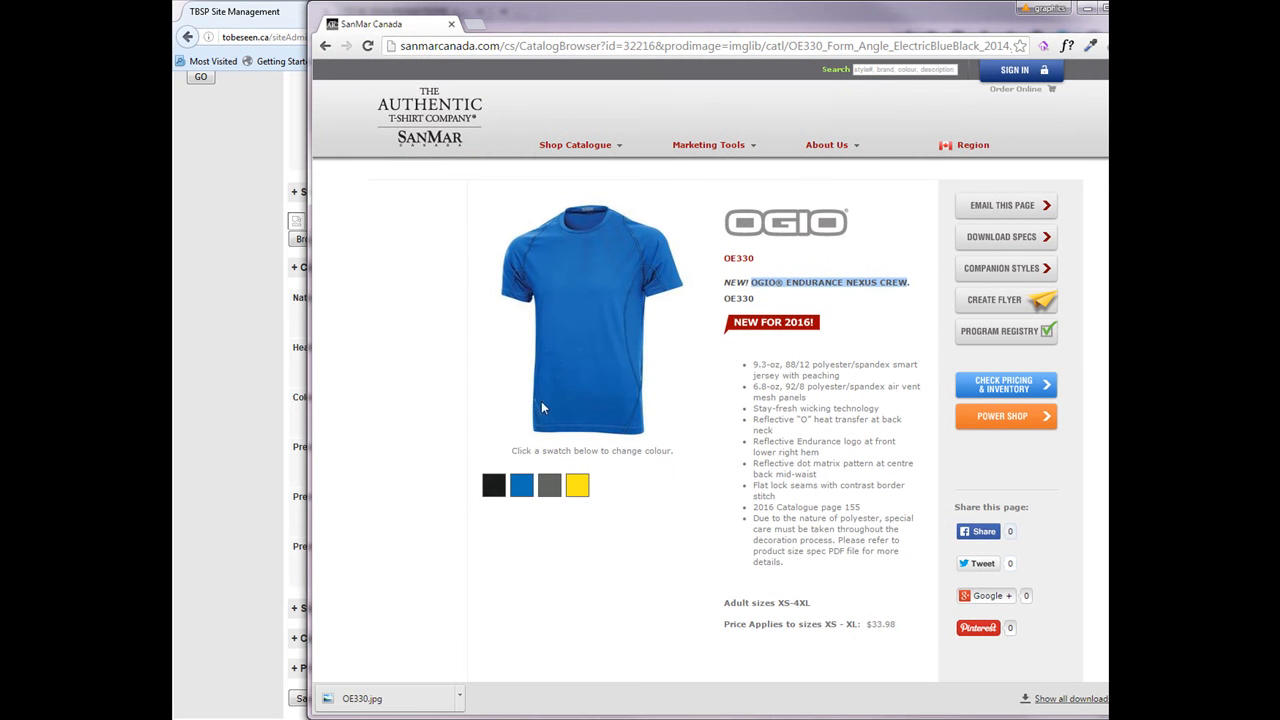
drag(727, 20, 0, 16)
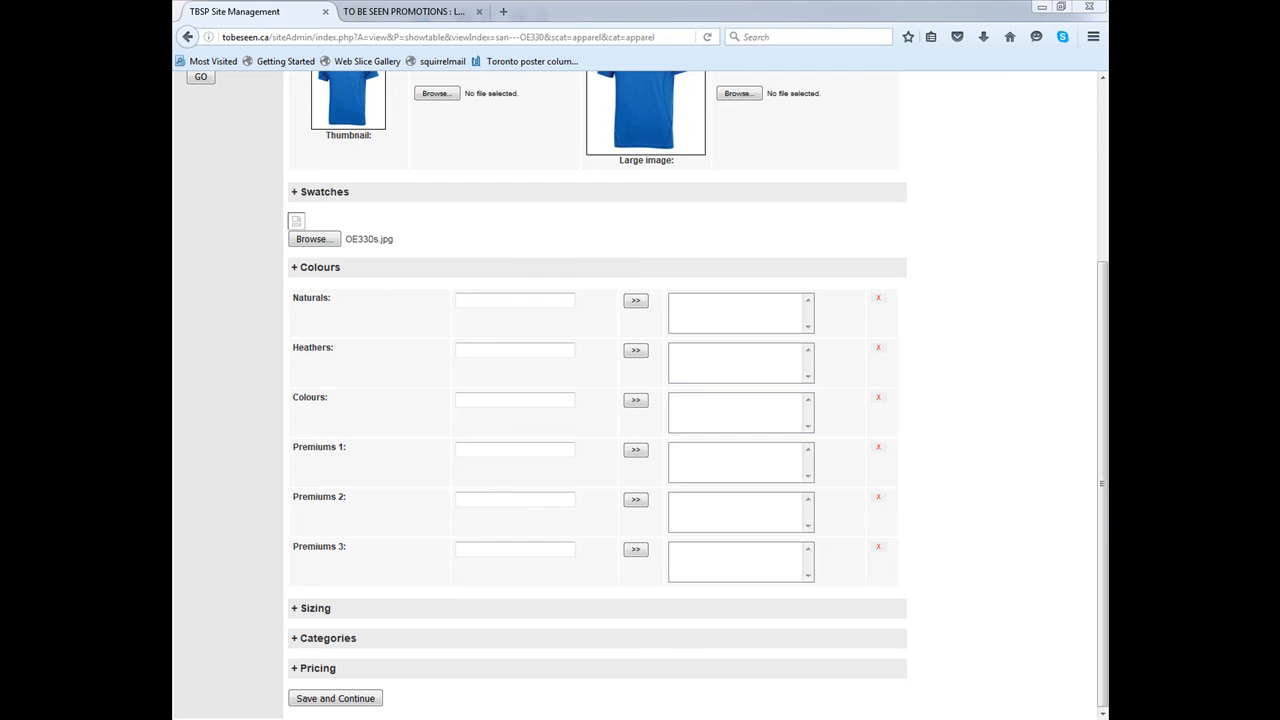
Step: Switch to the 2016 net price list PDF in Foxit Reader and search it for oe330
drag(1108, 8, 465, 57)
double_click(465, 57)
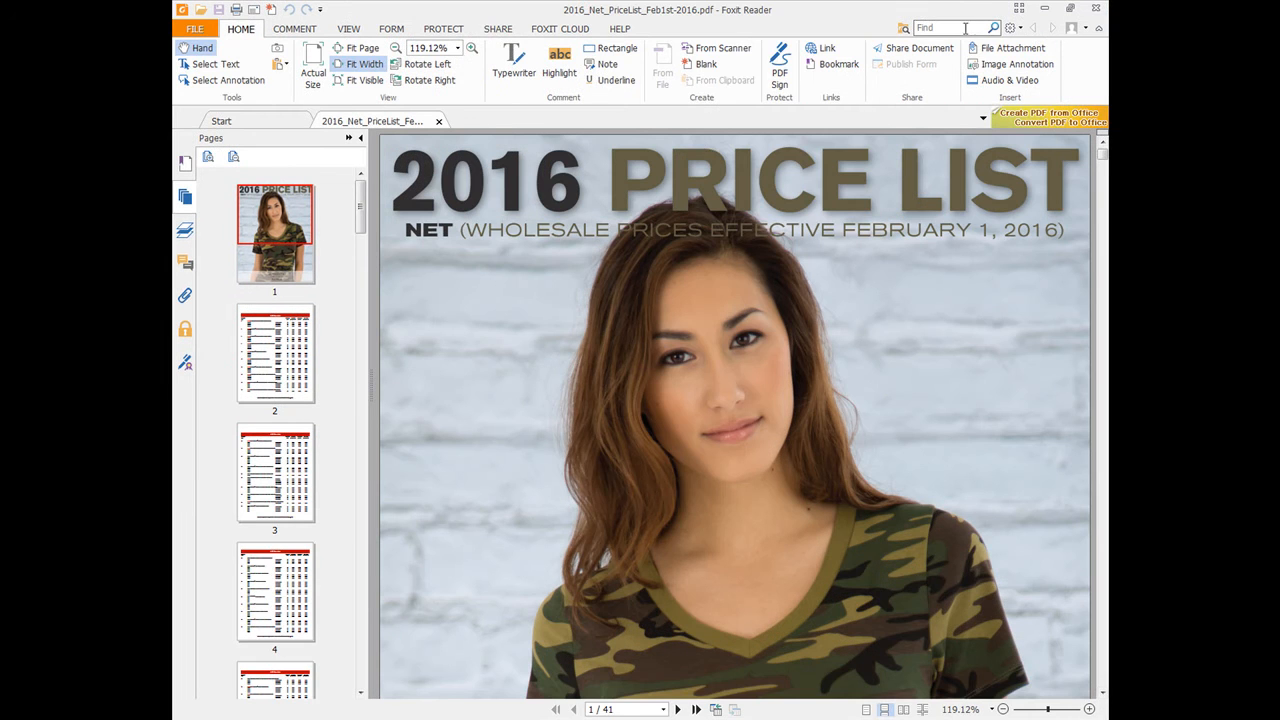
text(0)
key(Return)
click(830, 399)
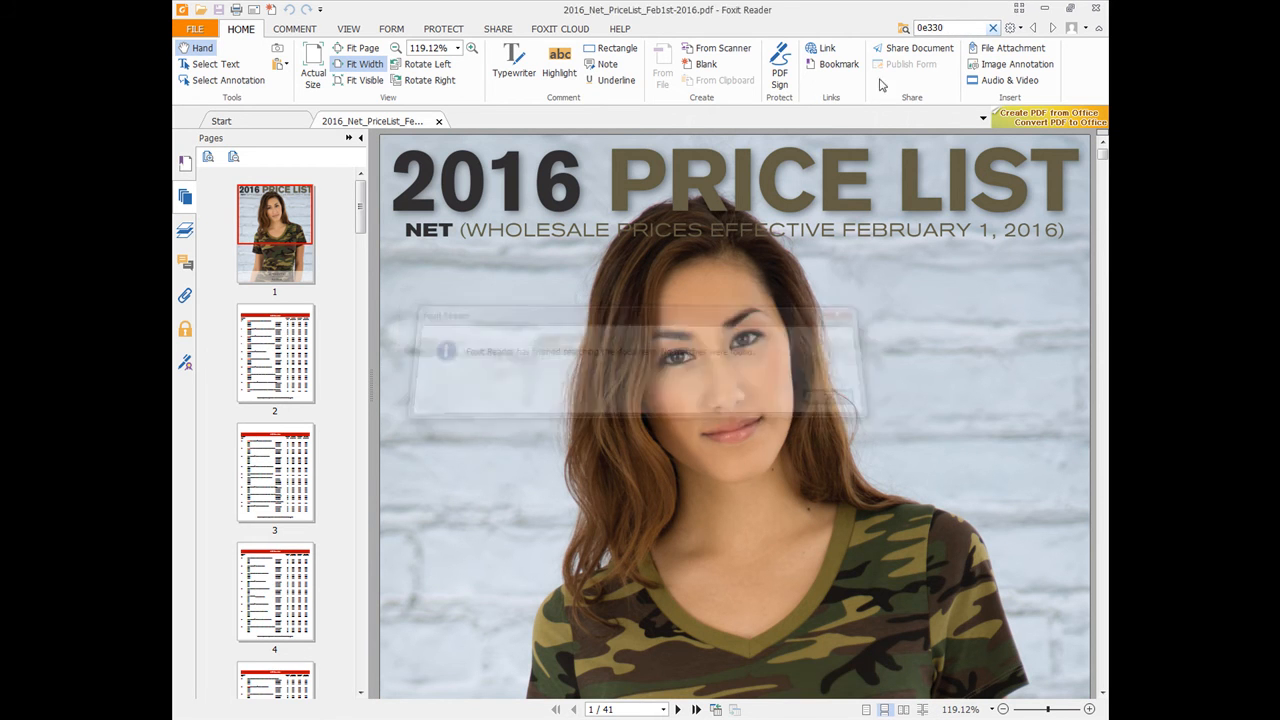
click(919, 27)
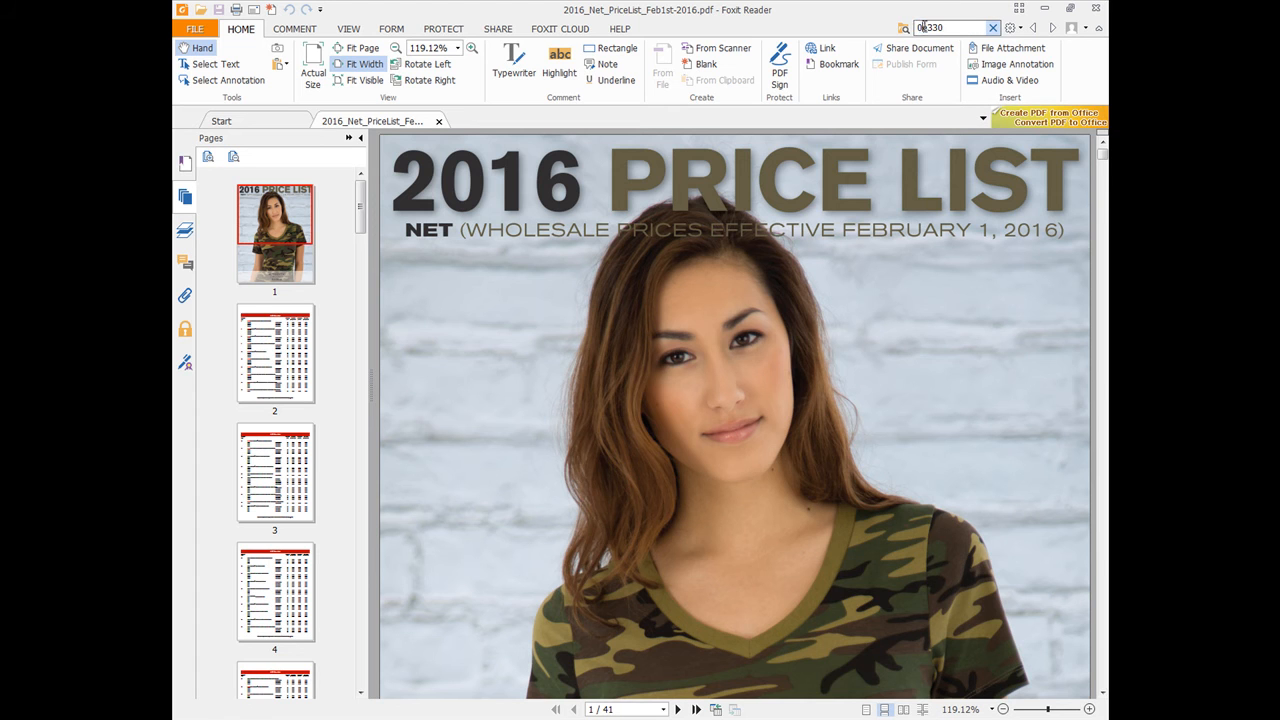
text(o)
key(Return)
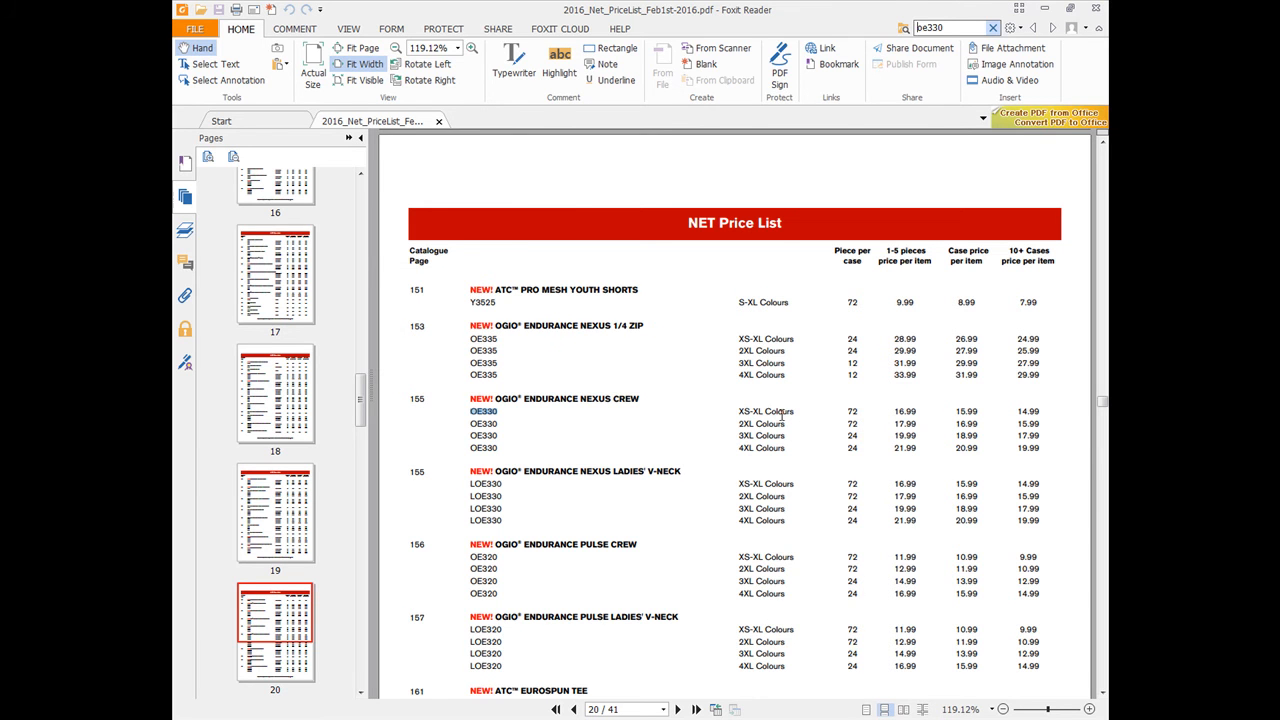
Step: Examine how other products in the price list are split into neutrals, colours and premiums, and return to the OE330 entry
scroll(786, 416, down, 10)
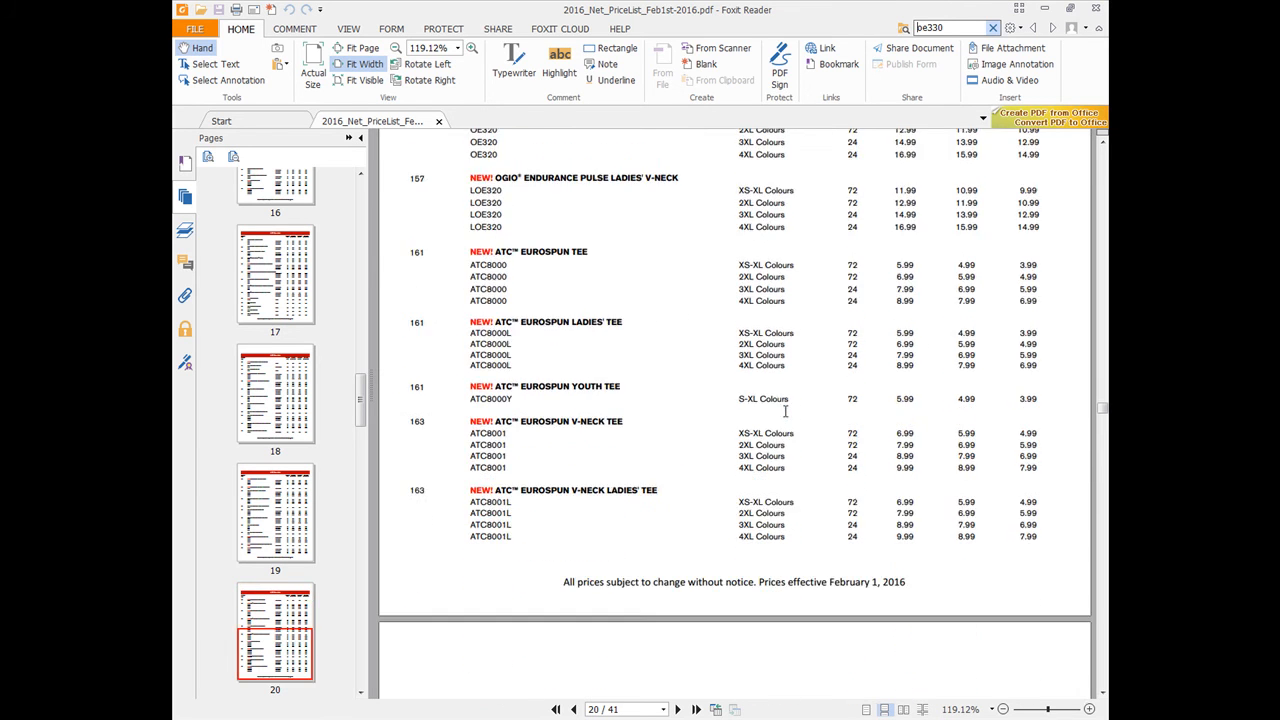
scroll(786, 410, down, 10)
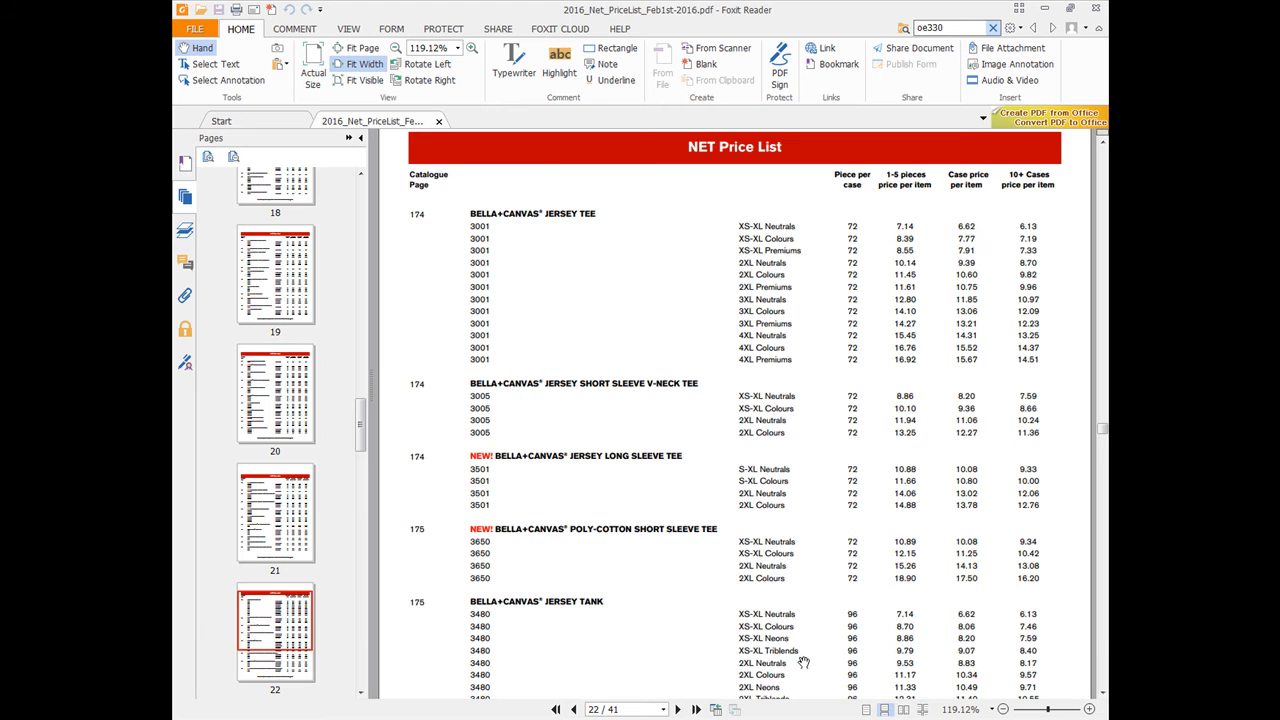
scroll(757, 558, down, 3)
scroll(921, 443, down, 6)
scroll(757, 500, down, 4)
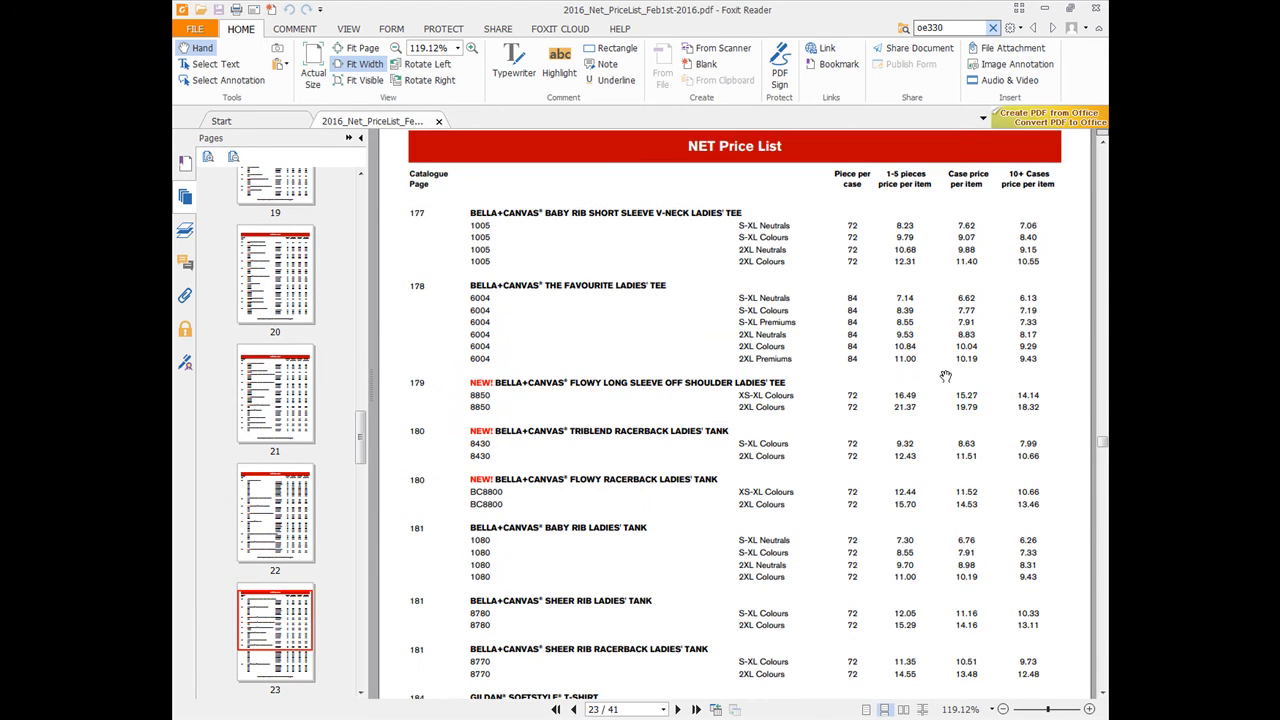
scroll(915, 400, up, 15)
scroll(915, 400, up, 20)
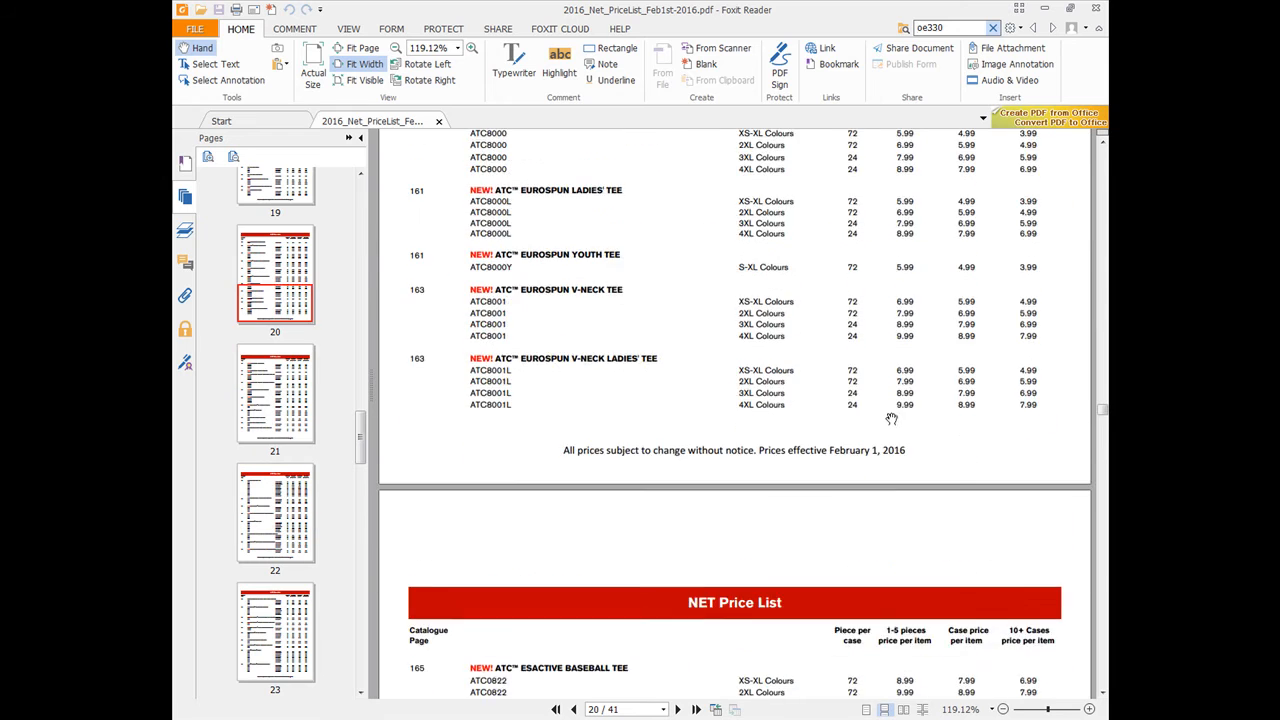
scroll(890, 418, up, 20)
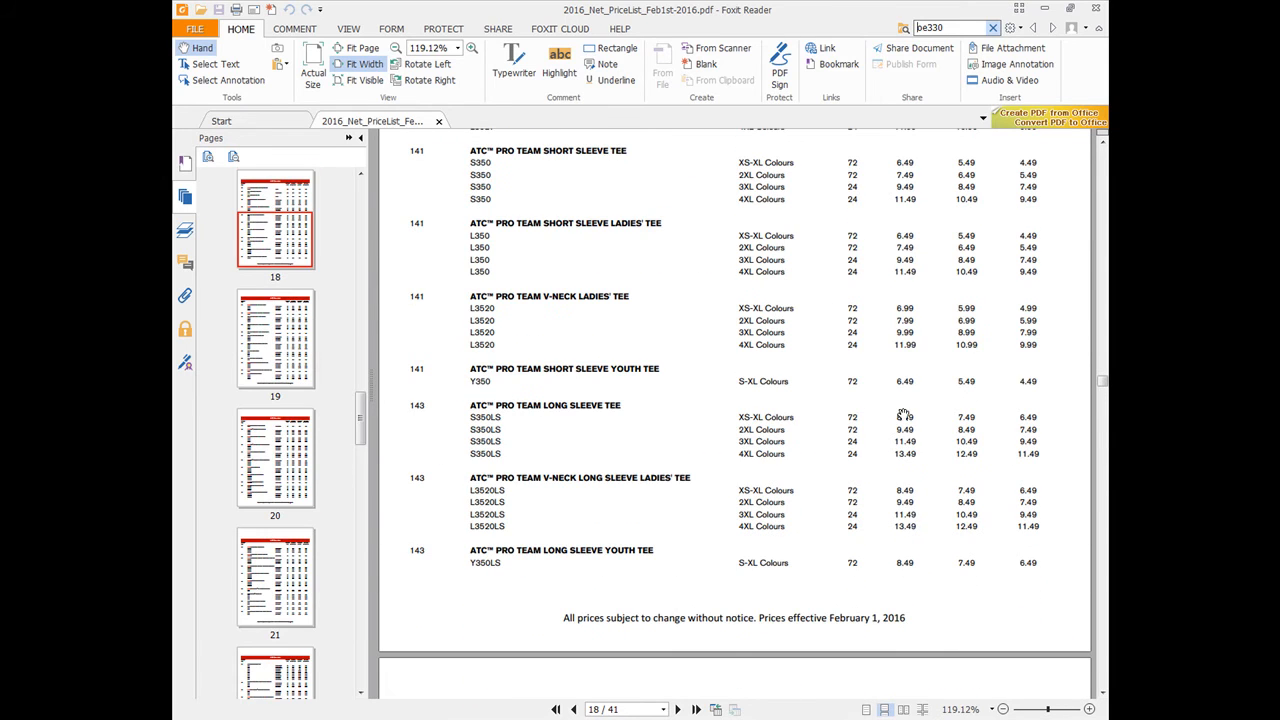
click(941, 33)
key(Return)
key(alt+Tab)
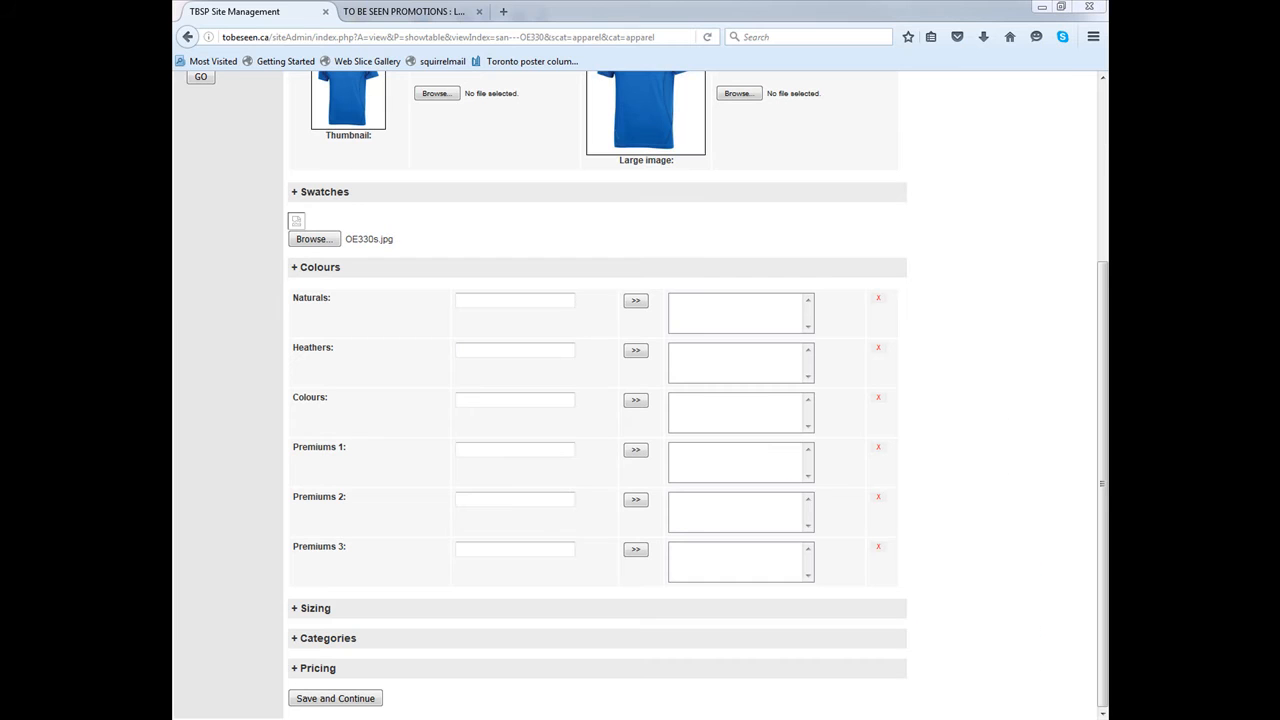
Step: Check the swatch names on the SanMar page, and add Blacktop and Electric Blue to the item's Colours row
click(457, 400)
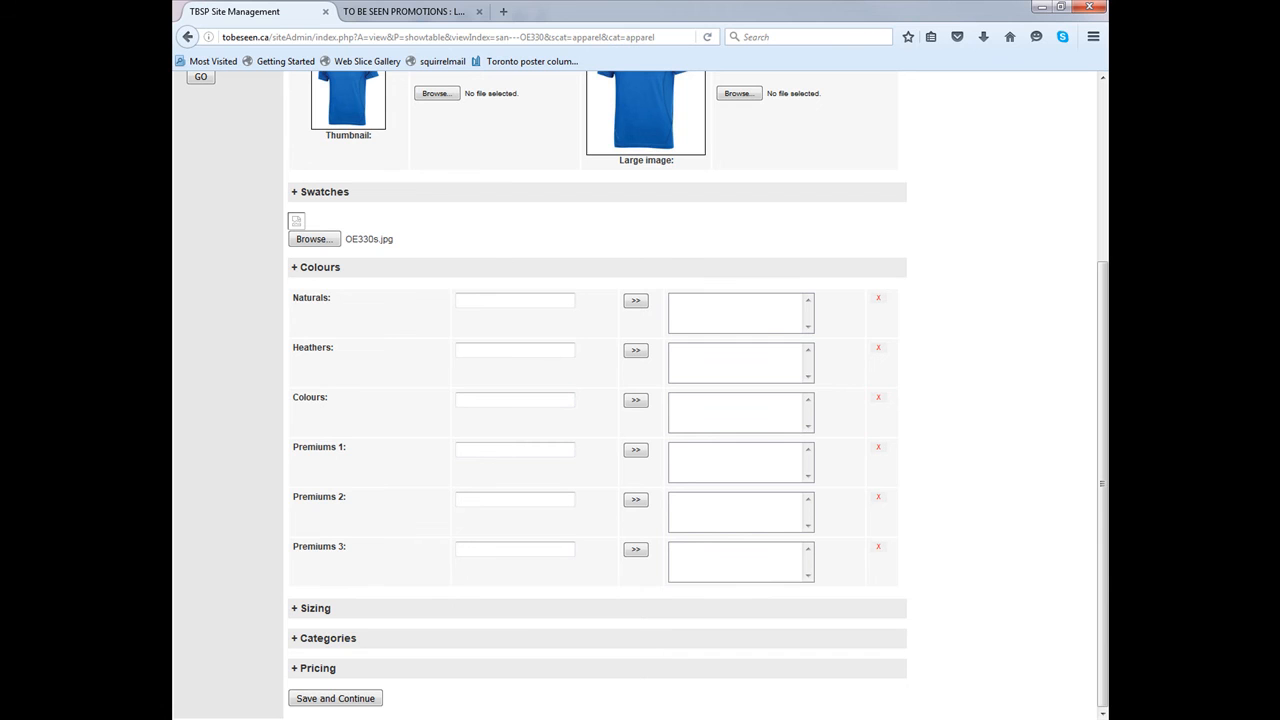
key(alt+Tab)
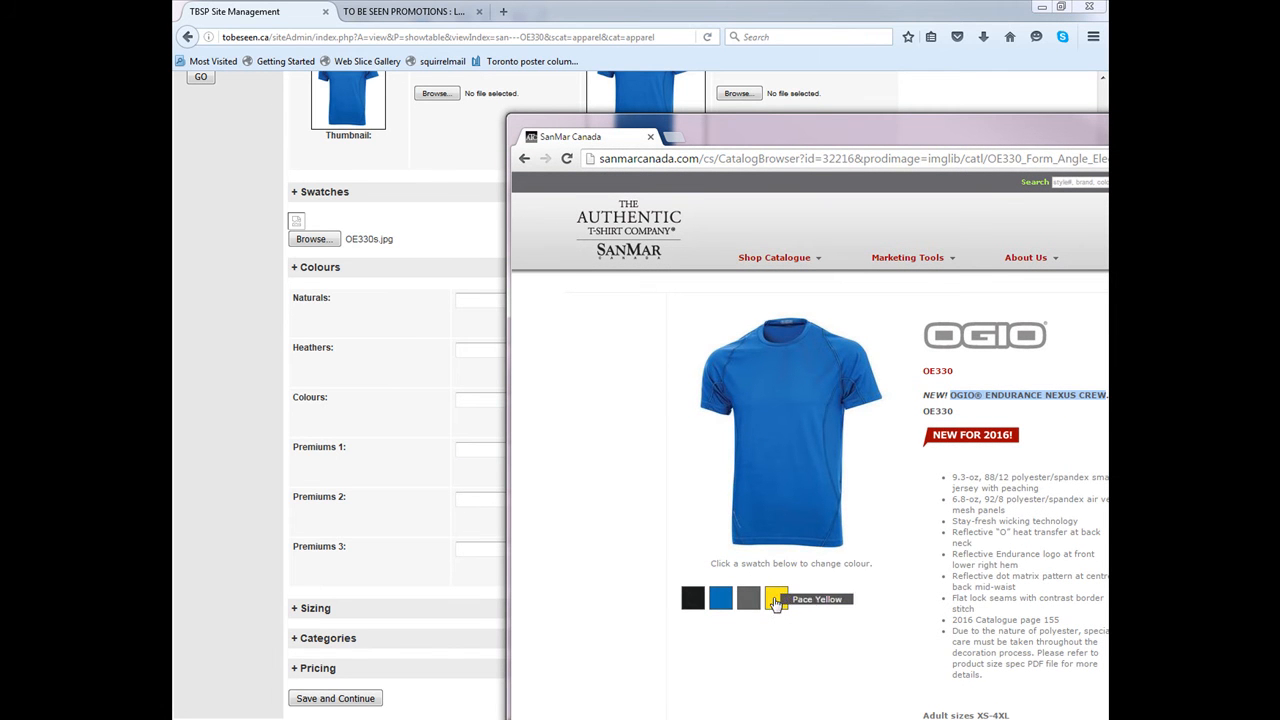
drag(765, 124, 162, 15)
click(456, 396)
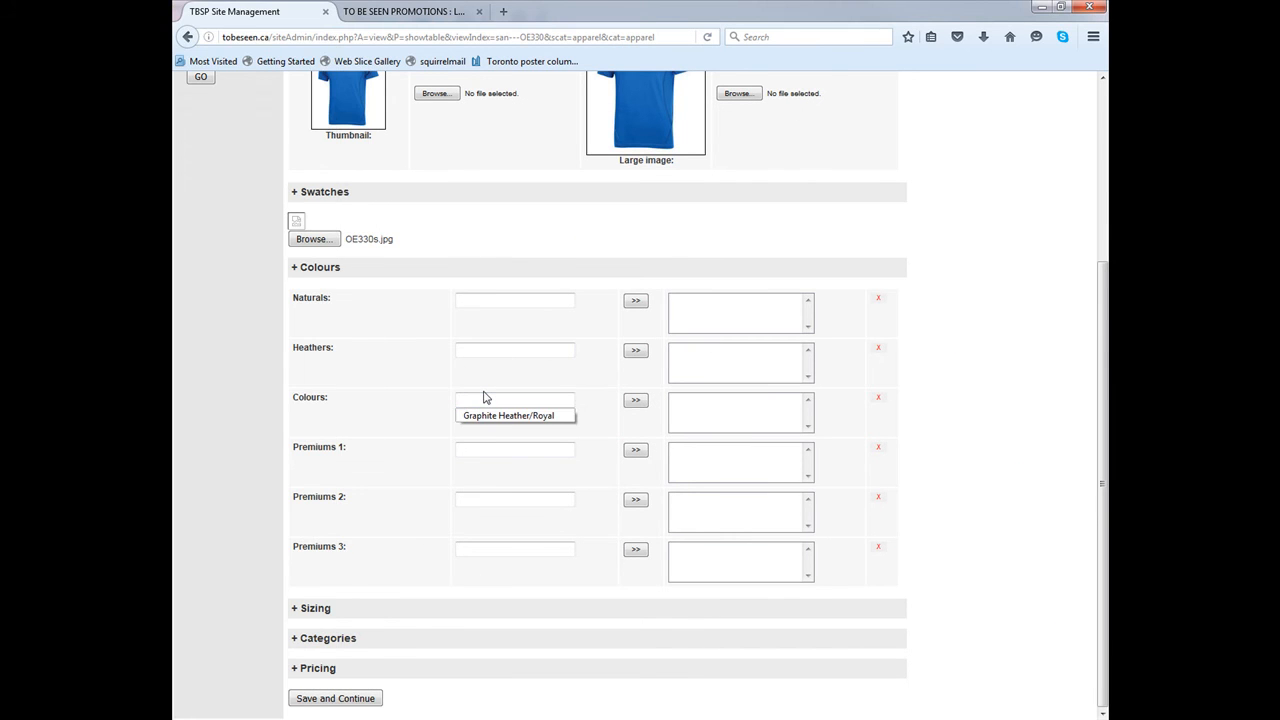
text(Blacktop)
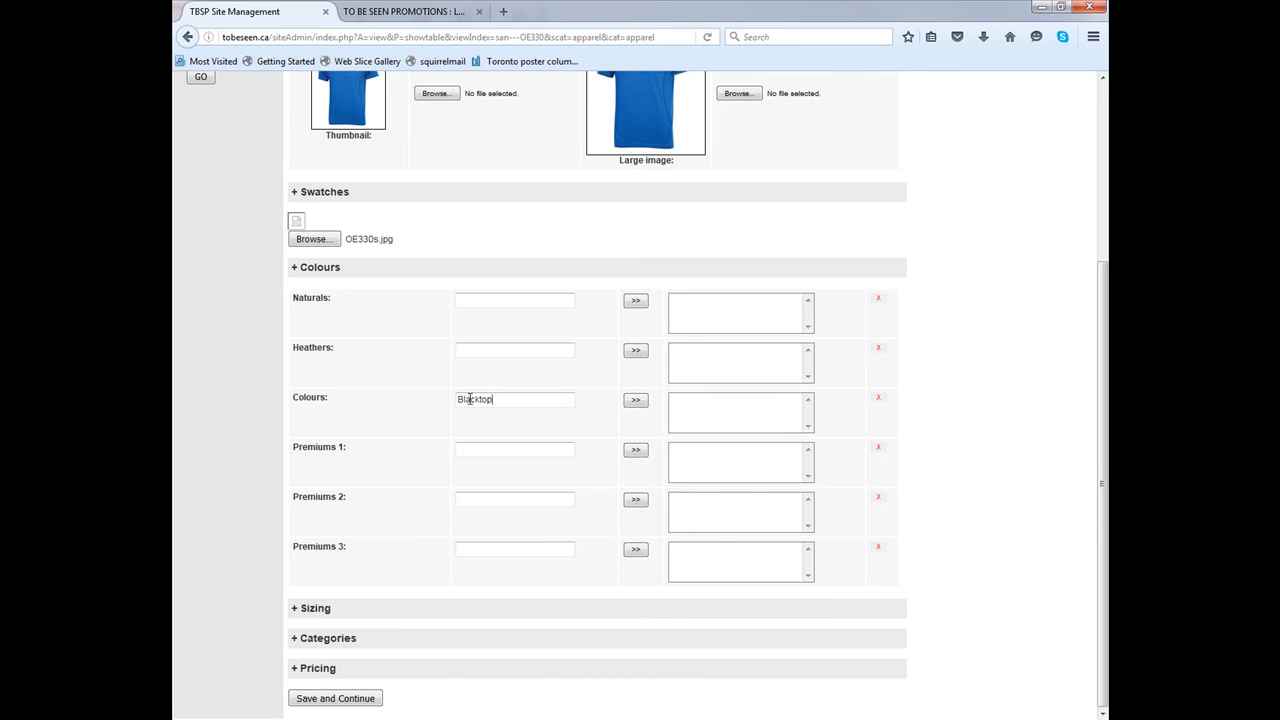
click(636, 400)
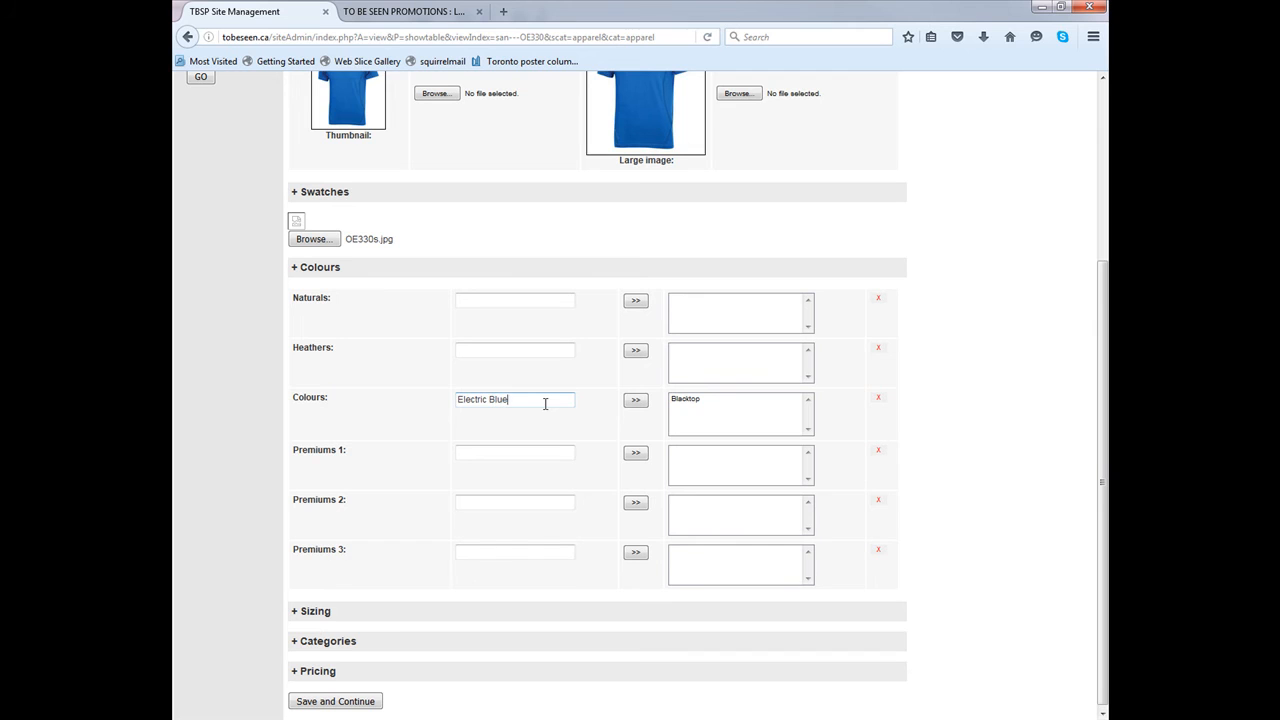
click(636, 400)
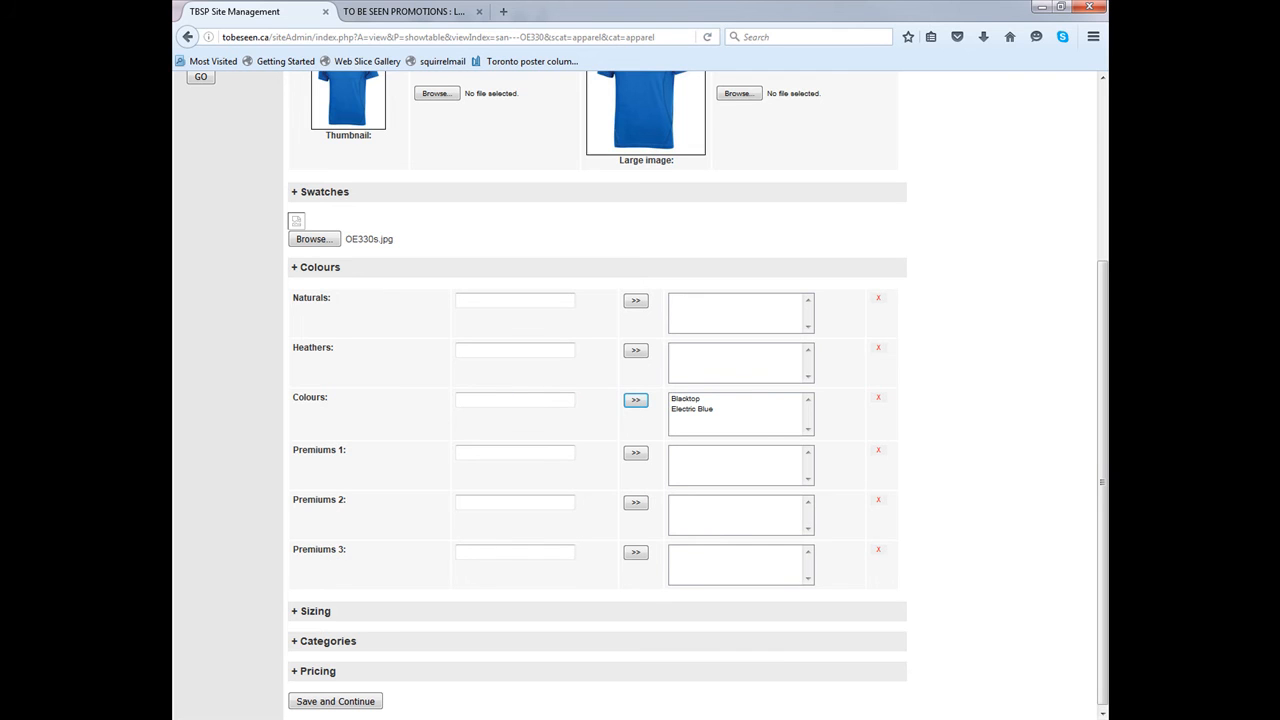
Step: Add Gear Grey and Pace Yellow to the Colours row, and save the item, accepting the update report
click(494, 399)
text(Gear Grey)
click(635, 400)
click(553, 403)
click(635, 401)
click(332, 698)
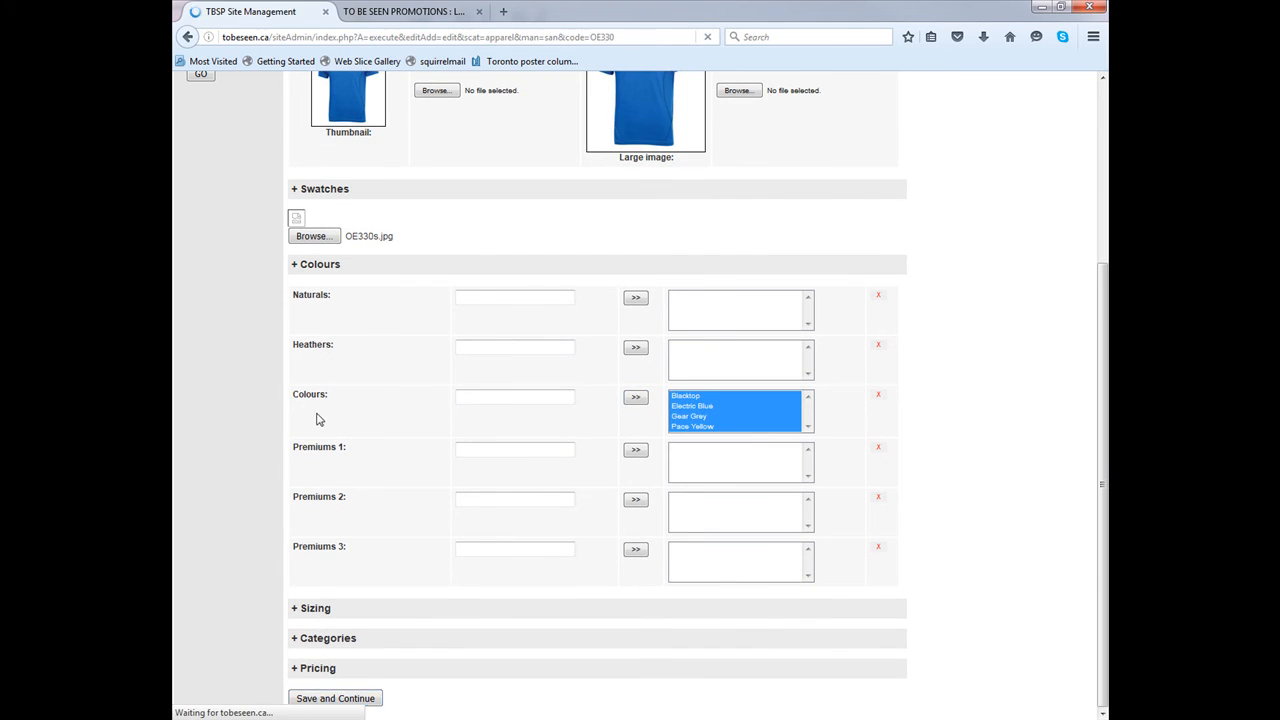
click(310, 291)
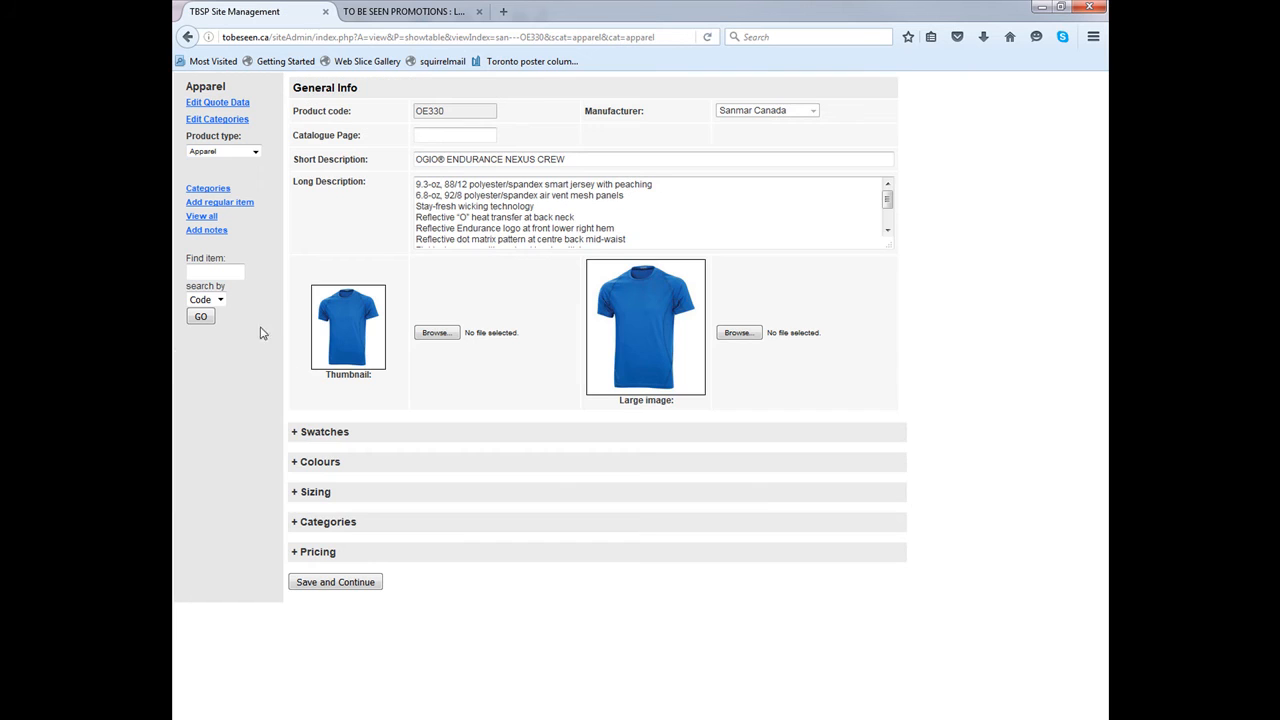
Step: Expand the Colours section of OE330 to review the saved colours
click(326, 464)
scroll(326, 468, down, 2)
scroll(340, 520, down, 1)
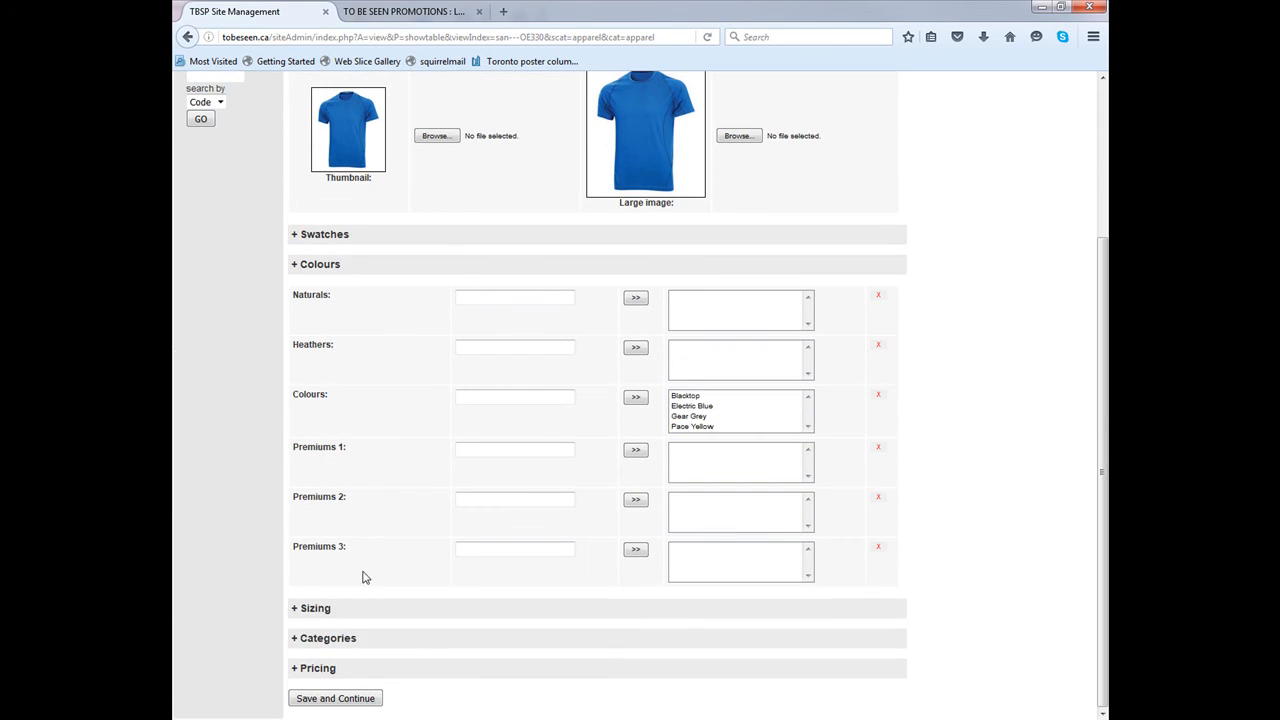
Step: Open the item's Sizing section and check the available adult sizes on the SanMar product page
click(310, 611)
scroll(309, 614, down, 1)
scroll(309, 614, down, 3)
drag(0, 44, 502, 28)
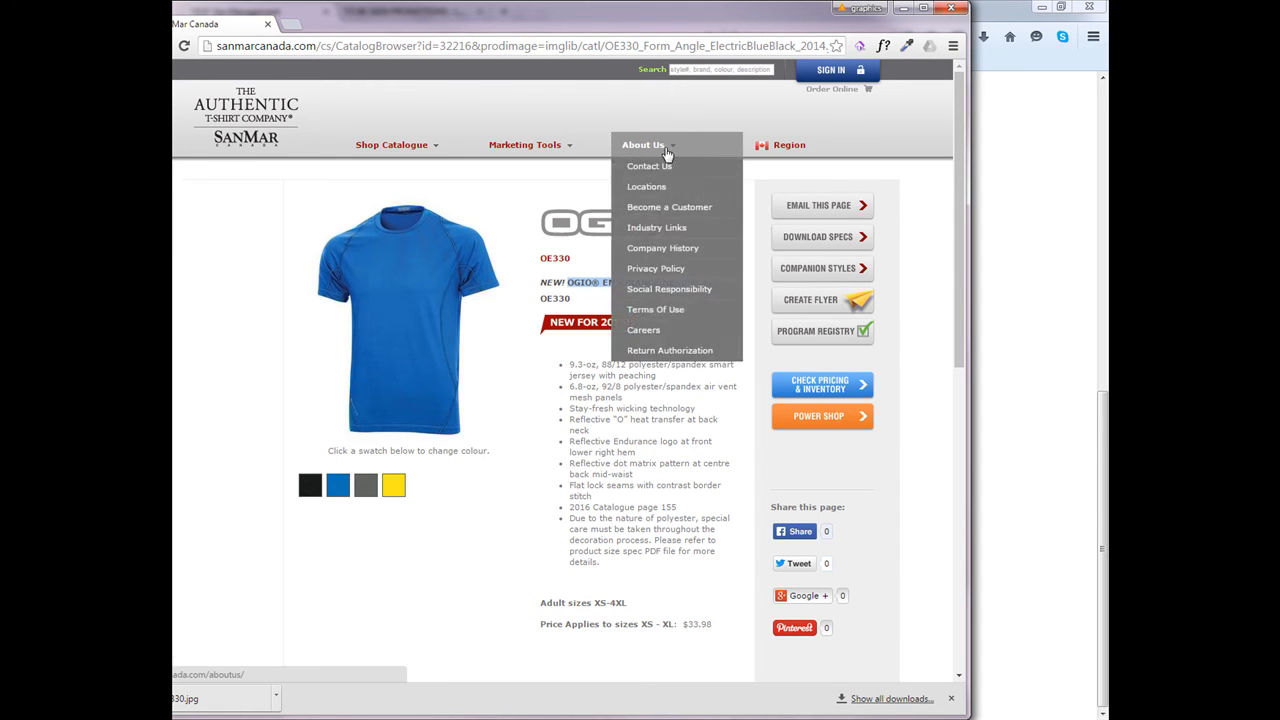
drag(640, 22, 0, 30)
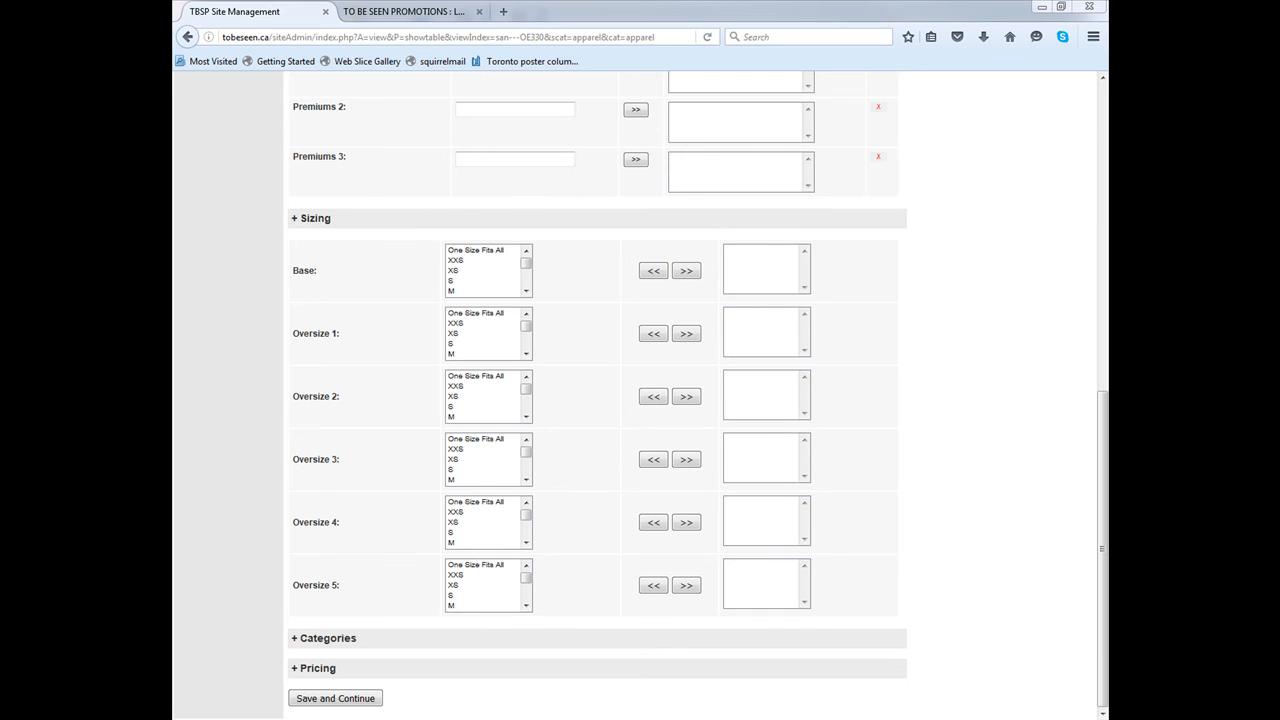
Step: Examine the size ranges of OE330 and their case prices in the price list PDF
drag(1279, 88, 482, 2)
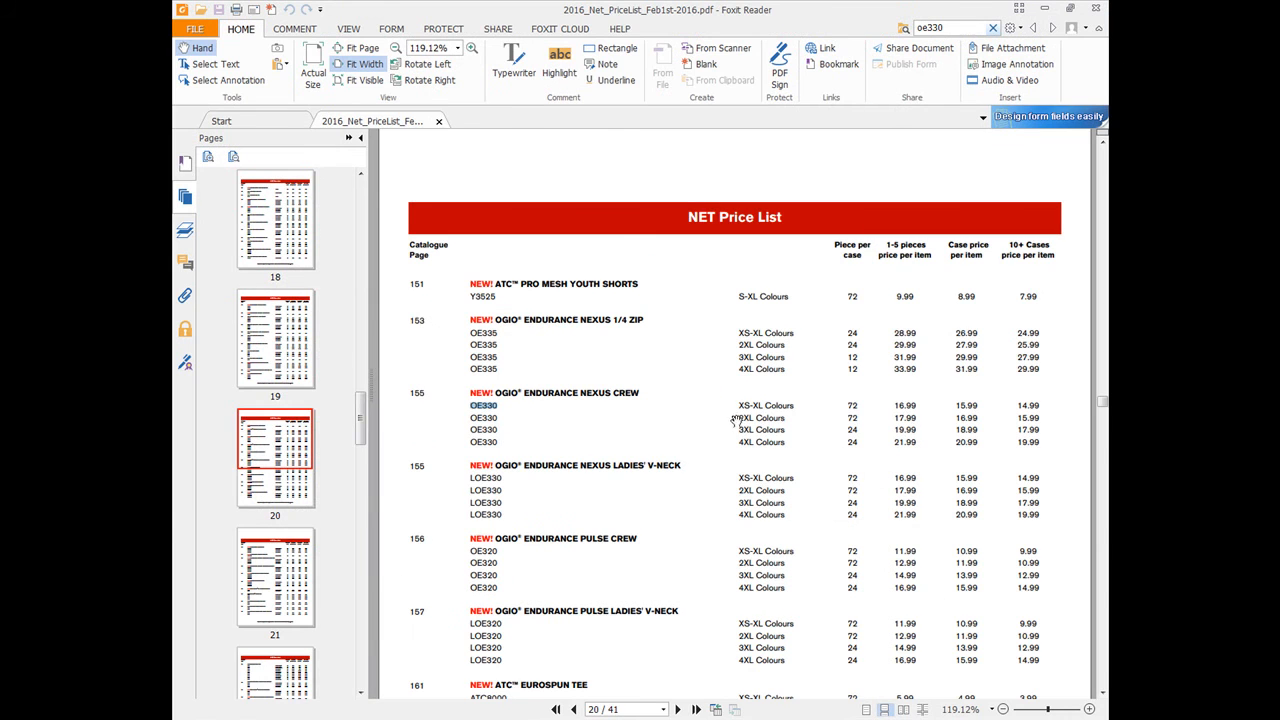
drag(752, 406, 795, 406)
click(953, 403)
drag(955, 405, 992, 405)
key(ctrl+c)
click(777, 438)
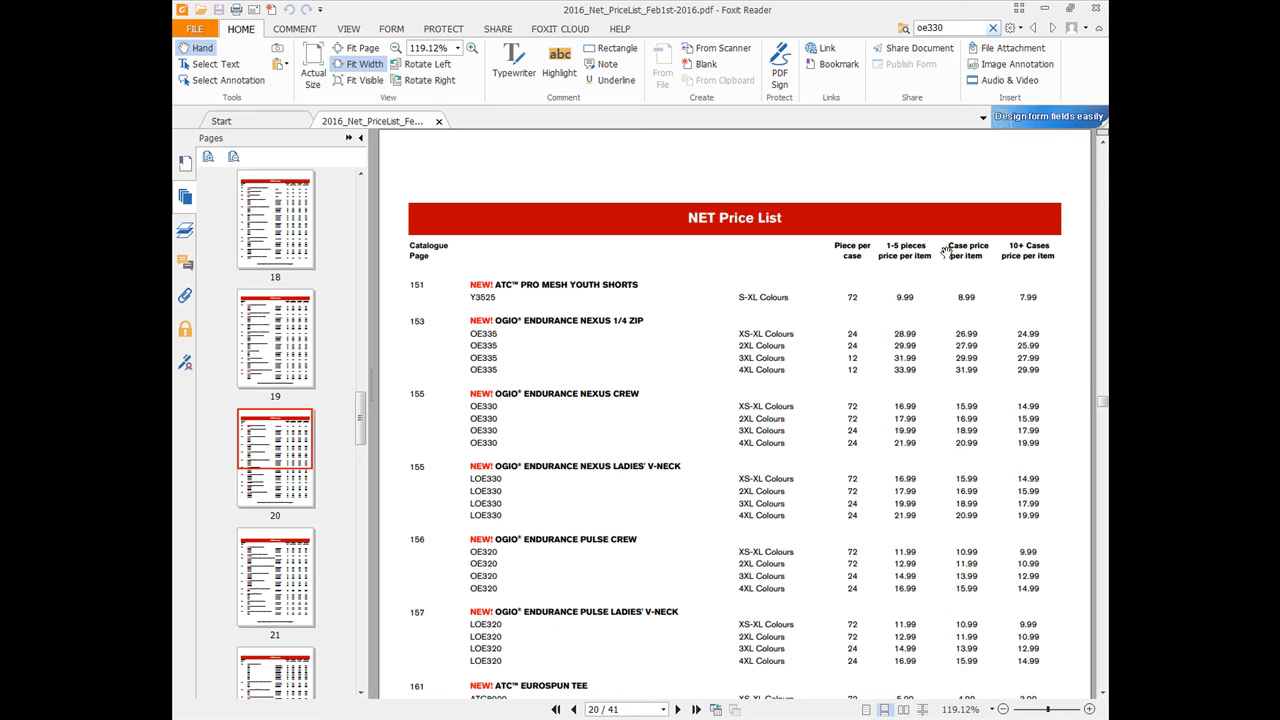
drag(953, 240, 983, 256)
click(923, 421)
double_click(650, 12)
drag(900, 9, 1270, 10)
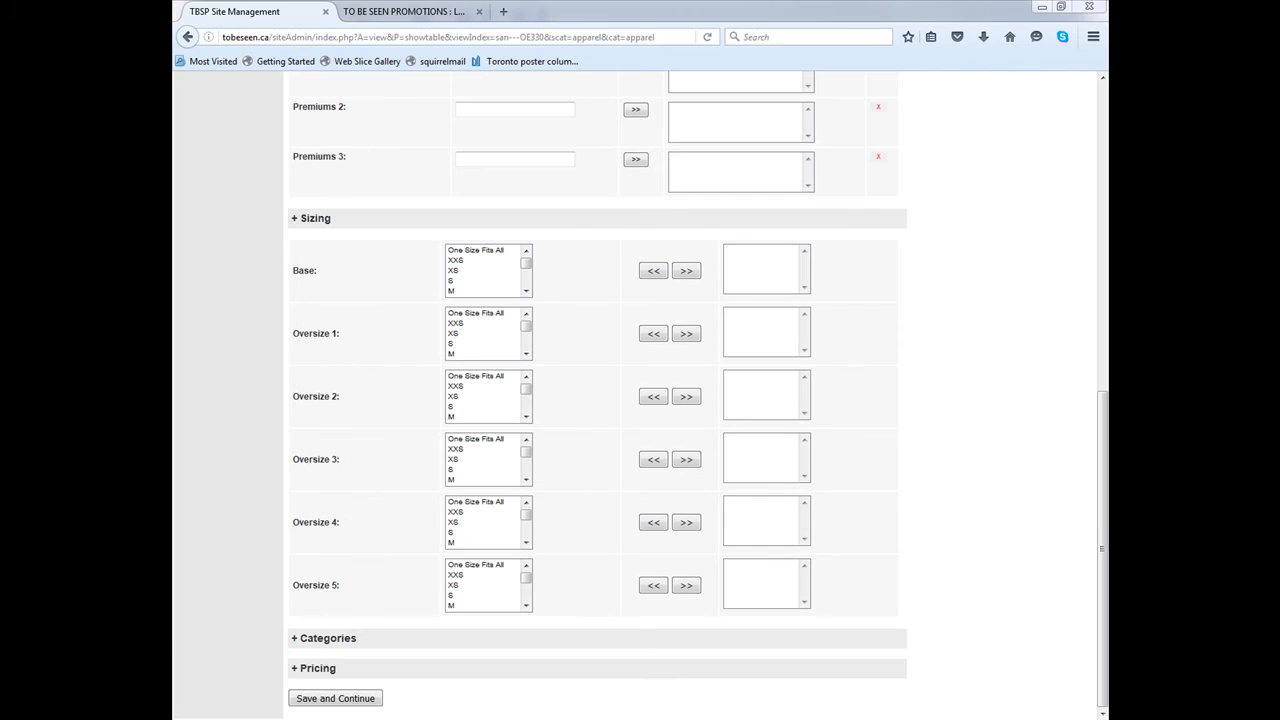
Step: Assign sizes XS, S, M, L and XL to the Base size group of OE330
click(459, 274)
scroll(484, 289, down, 1)
shift+click(482, 284)
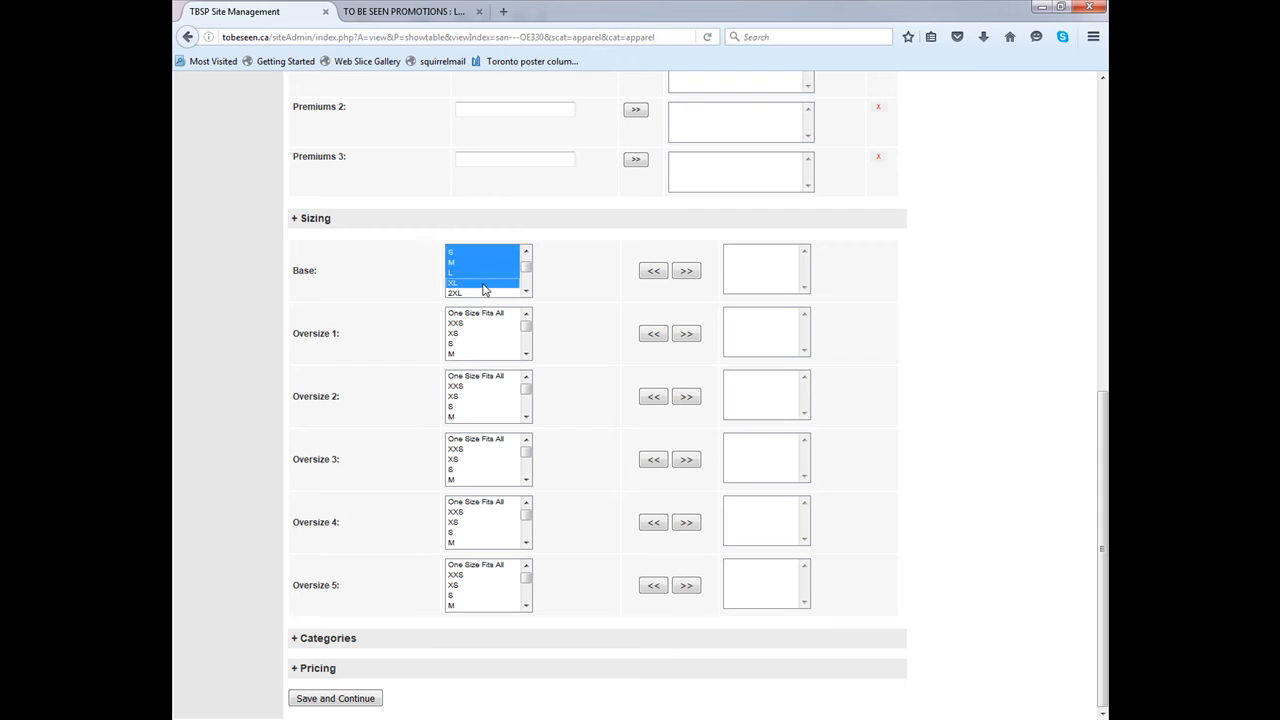
click(686, 270)
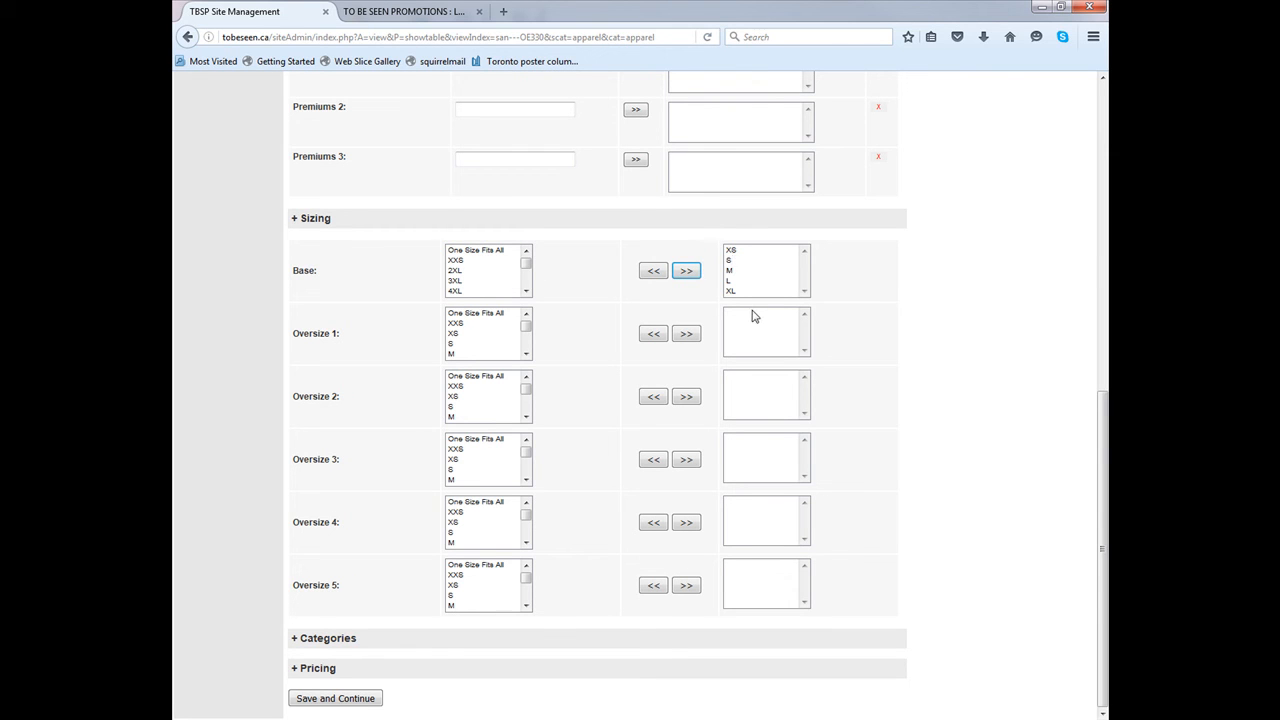
Step: Assign size 2XL to the Oversize 1 group
click(465, 336)
scroll(470, 345, down, 1)
click(491, 356)
click(686, 335)
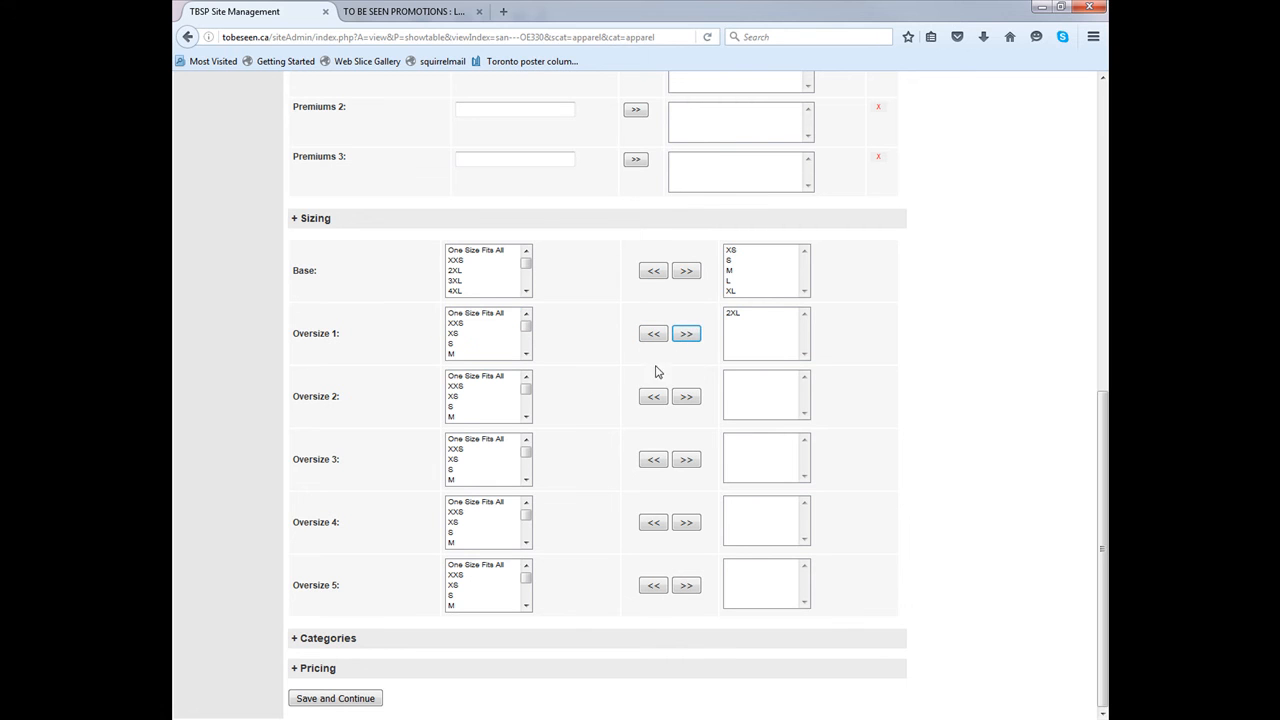
Step: Assign size 3XL to the Oversize 2 group
click(462, 397)
scroll(466, 410, down, 1)
scroll(466, 410, down, 1)
click(468, 404)
click(688, 397)
Step: Assign size 4XL to the Oversize 3 group and save the item's sizing
click(487, 461)
scroll(480, 478, down, 2)
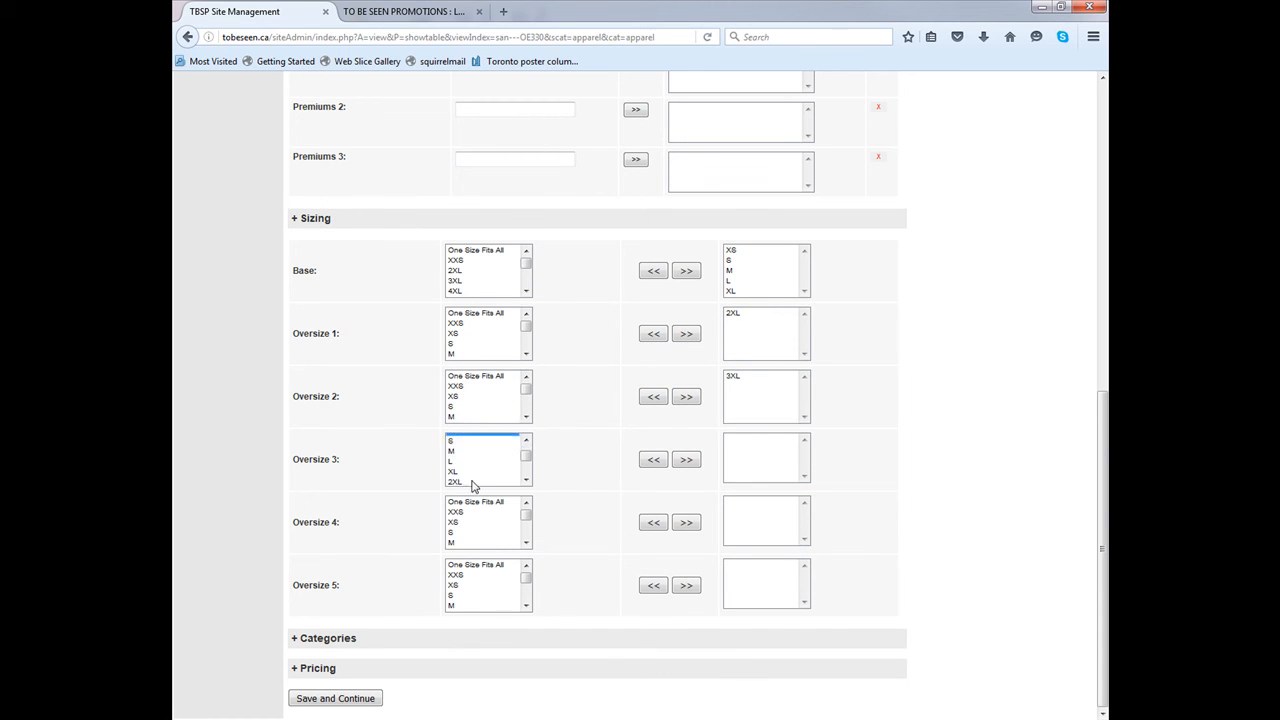
scroll(476, 474, down, 1)
click(478, 477)
click(687, 459)
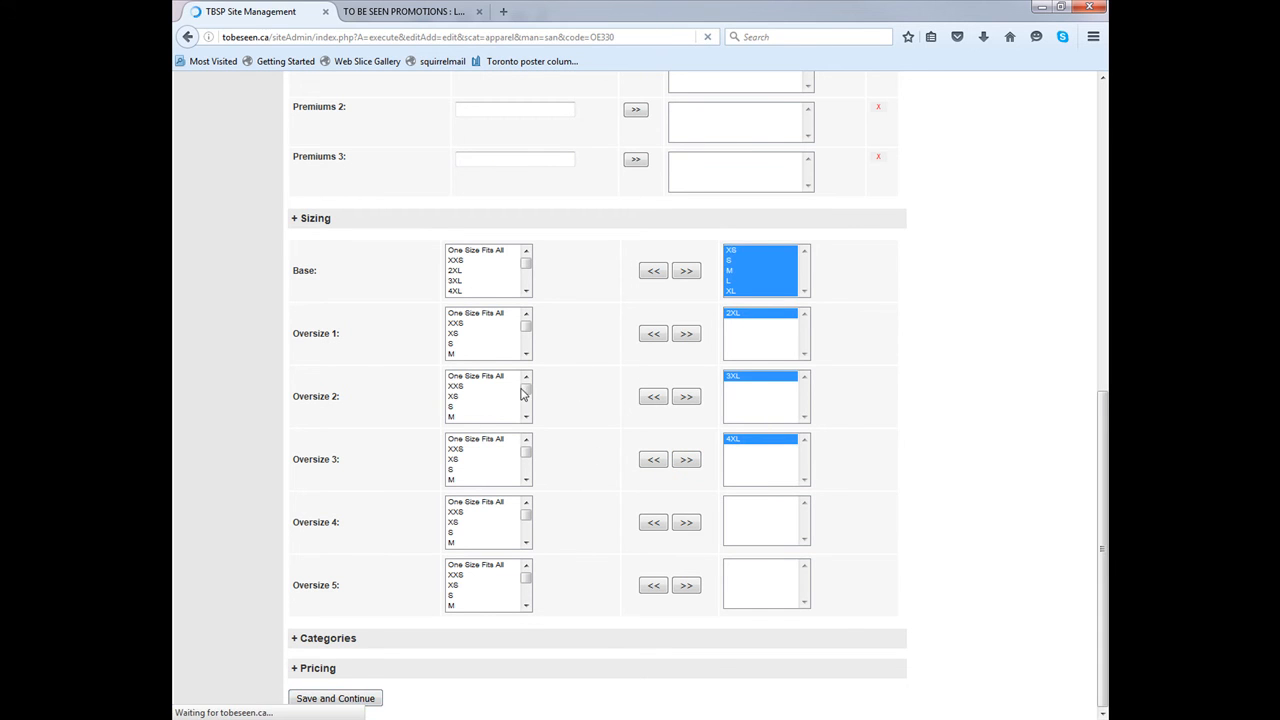
scroll(394, 363, down, 3)
click(321, 677)
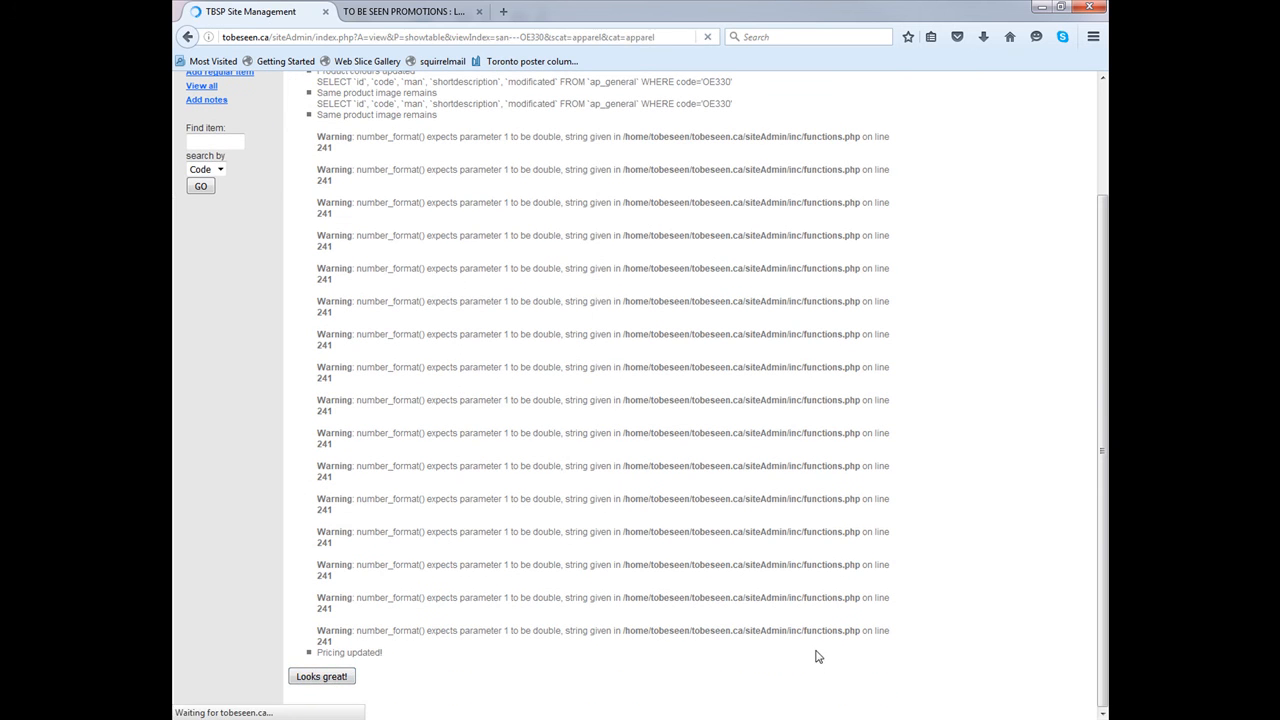
Step: Open the item's Sizing and Categories sections and add the subcategory T-Shirts - Basic Tee to OE330
click(348, 494)
scroll(690, 480, down, 5)
click(312, 638)
scroll(314, 629, down, 2)
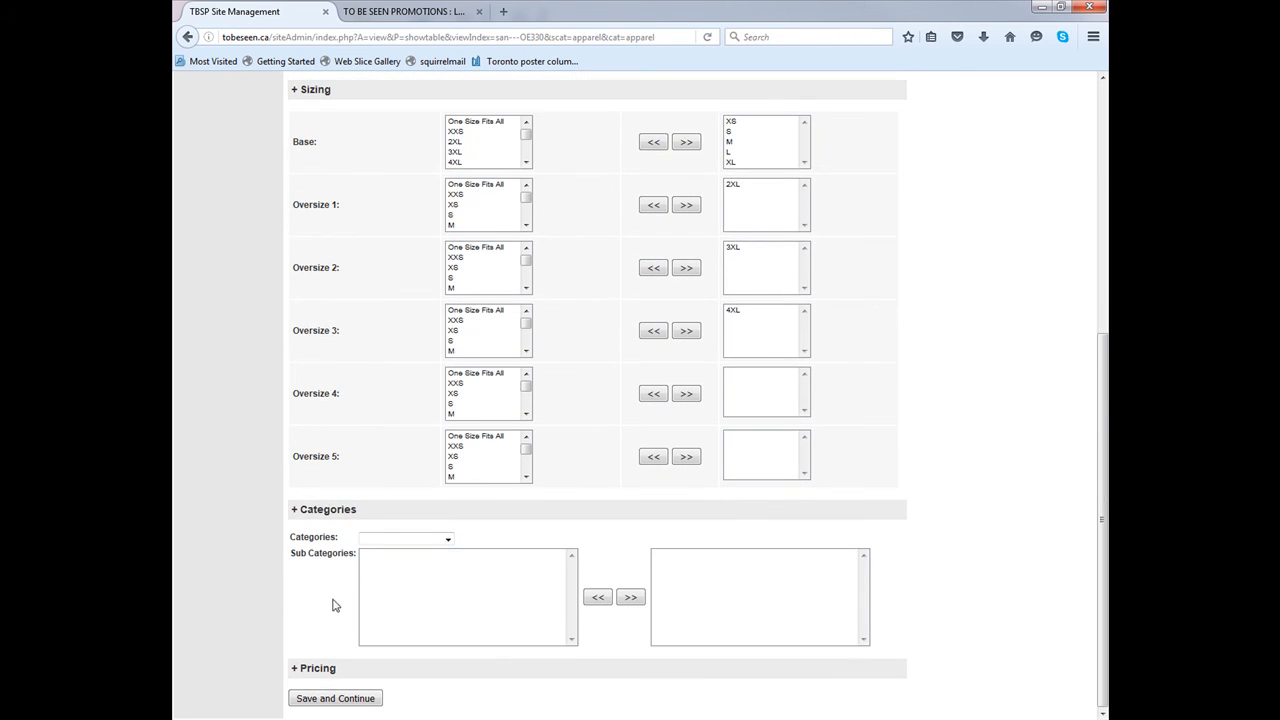
click(382, 540)
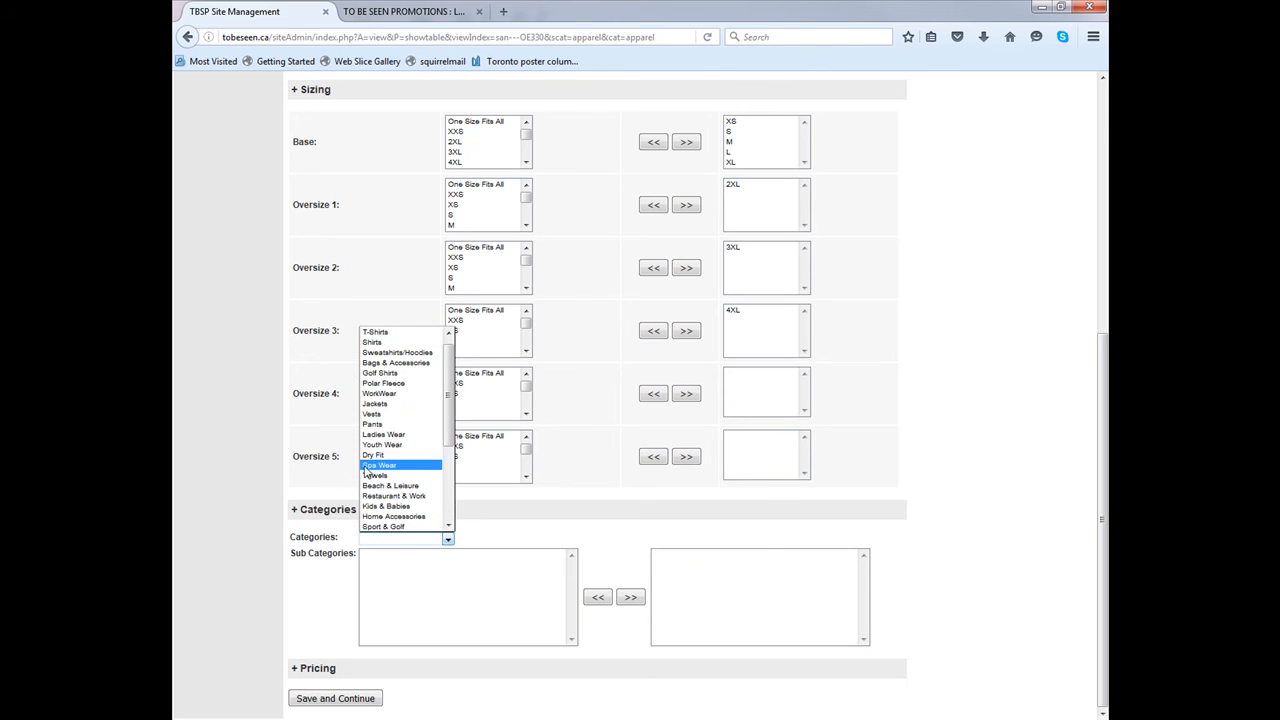
click(376, 333)
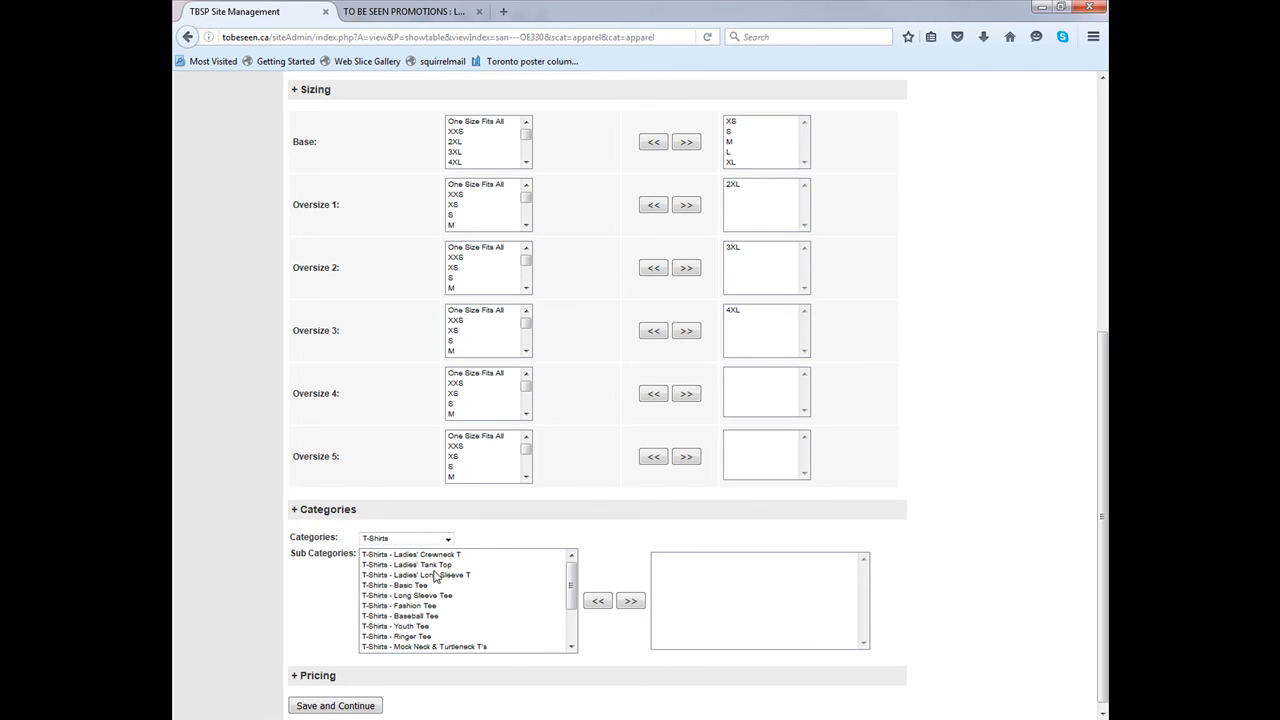
click(421, 586)
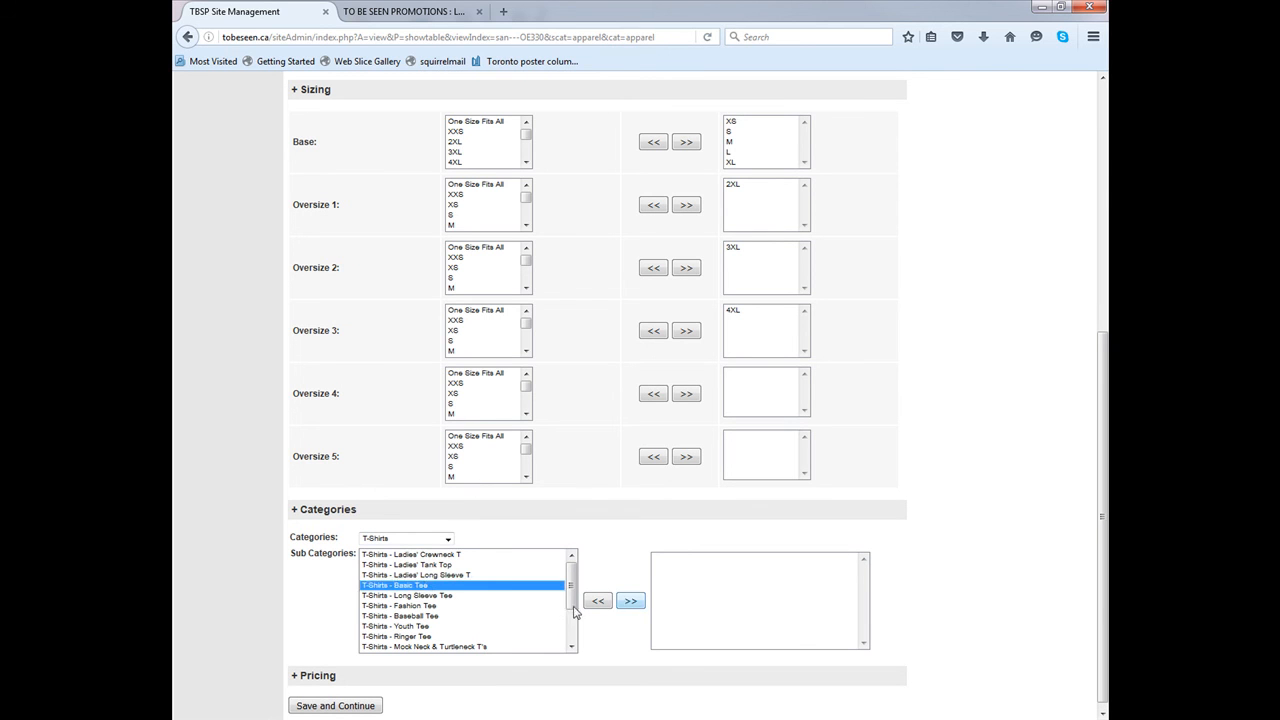
click(632, 603)
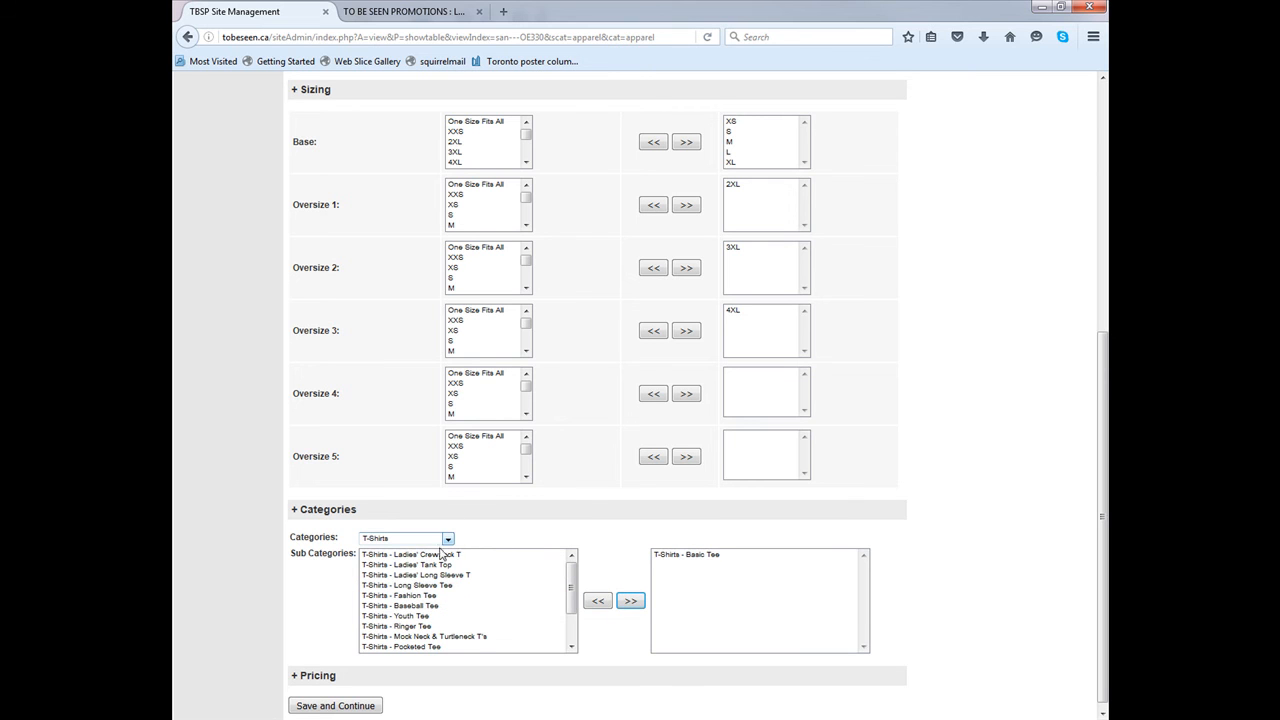
Step: Look through the subcategories of the Shirts category for another one that suits OE330
click(418, 540)
click(400, 344)
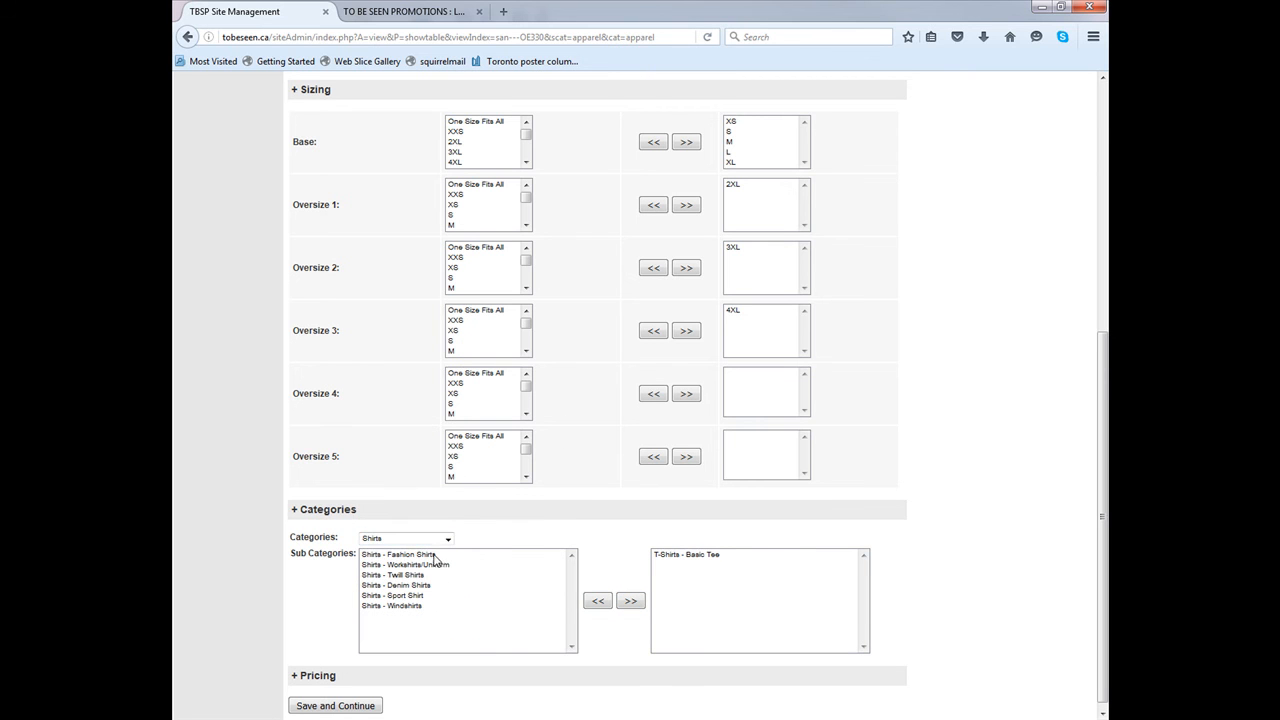
click(432, 540)
scroll(415, 446, down, 4)
scroll(405, 515, up, 6)
click(514, 527)
scroll(400, 650, down, 1)
Step: Save the item's category assignment and open its Categories and Pricing sections
click(335, 697)
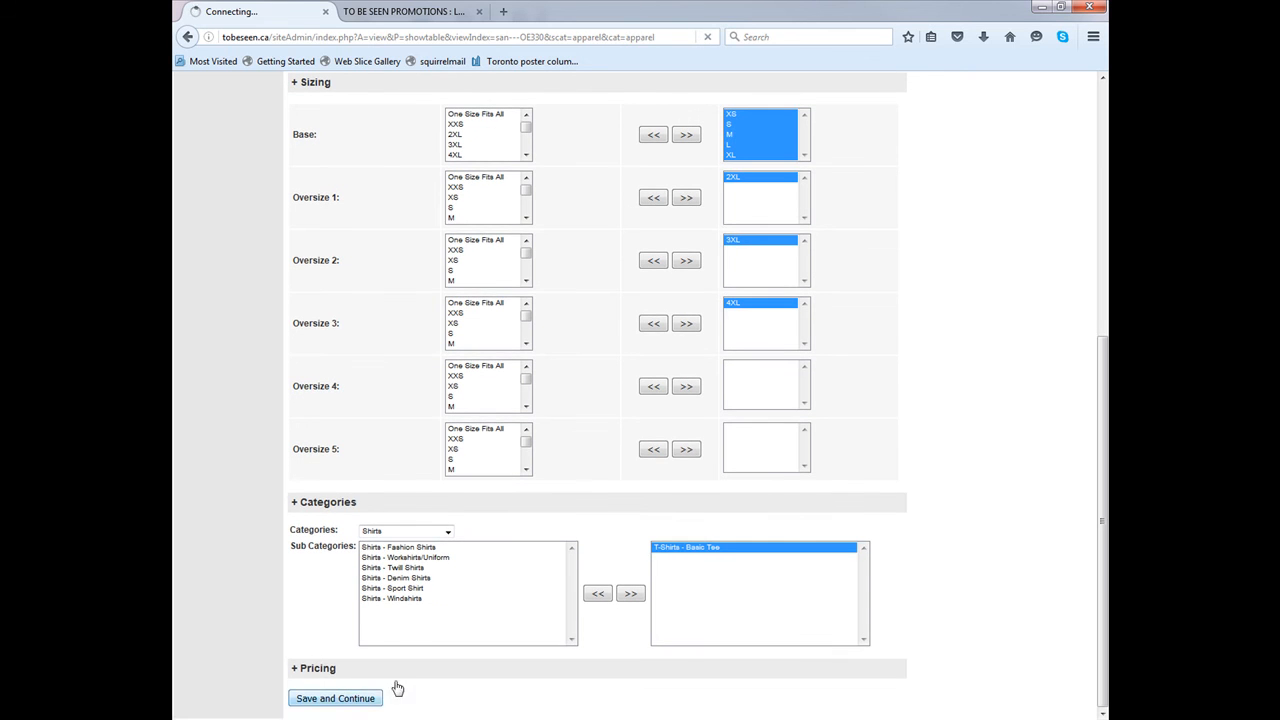
click(337, 680)
click(490, 529)
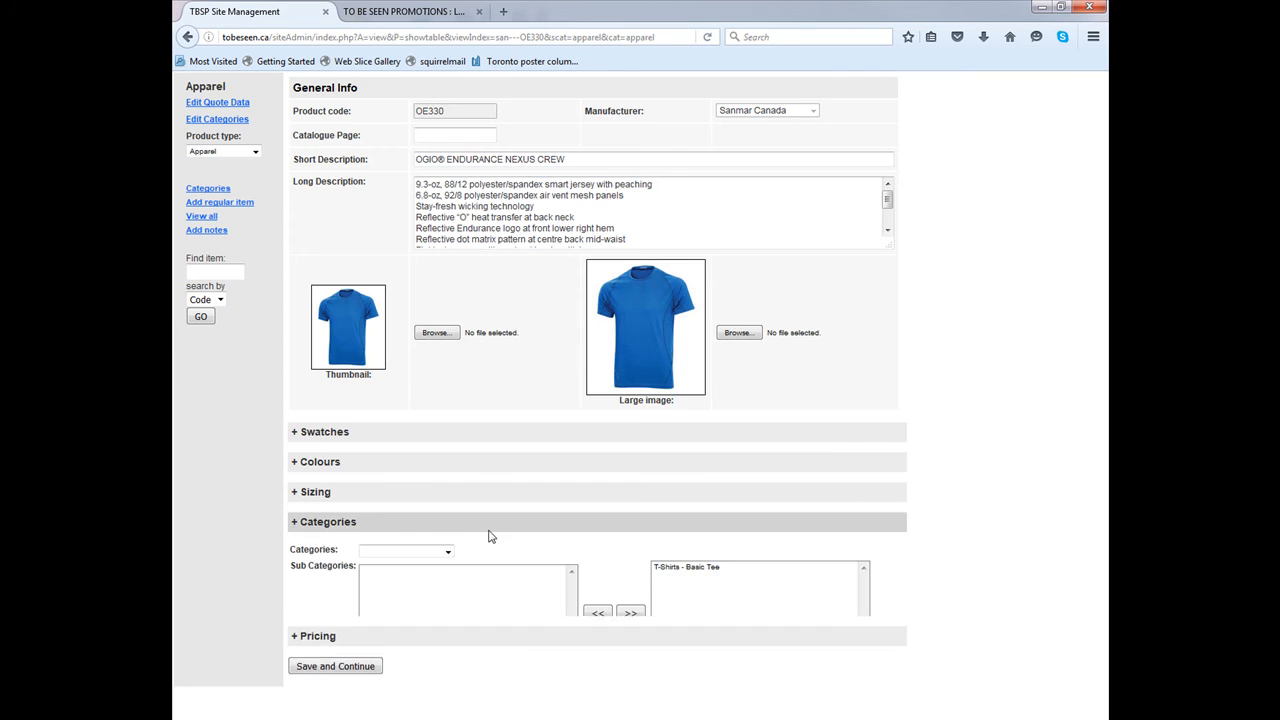
click(343, 668)
scroll(785, 605, down, 3)
click(441, 607)
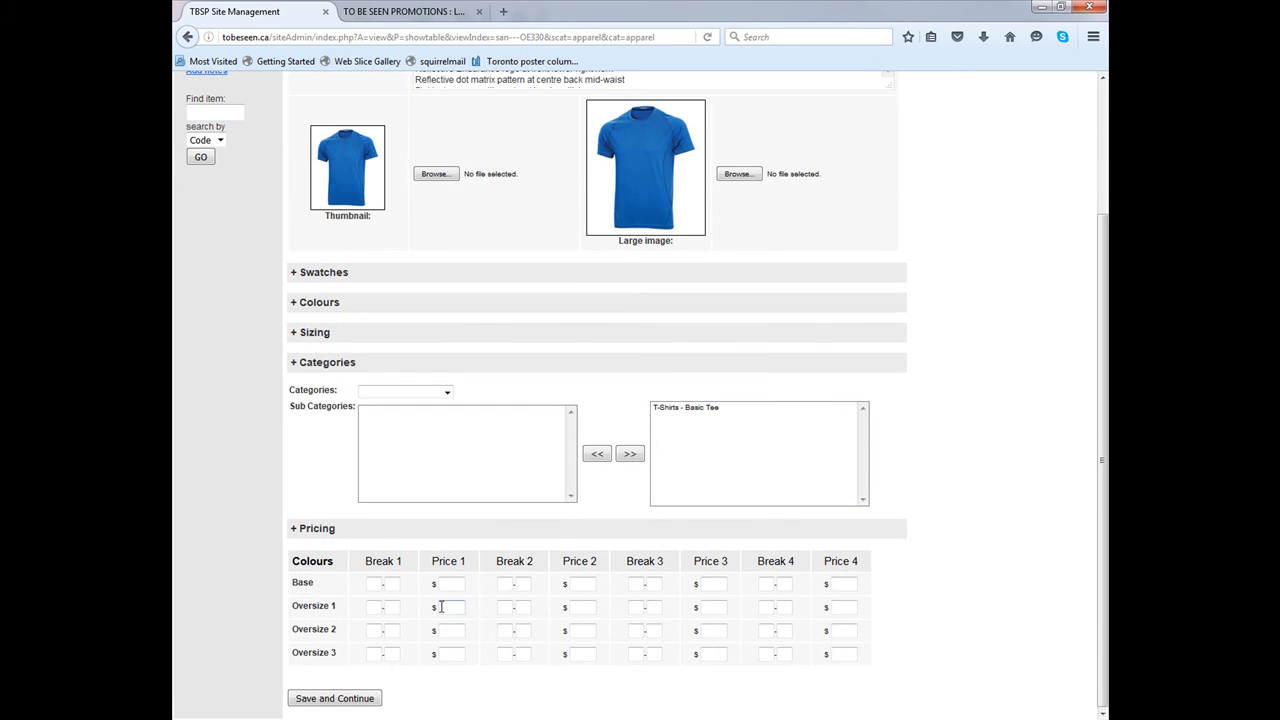
Step: Set the start of Break 1 to 1 for Base, Oversize 1, Oversize 2 and Oversize 3
click(373, 586)
text(1)
click(371, 607)
text(1)
click(371, 629)
click(371, 629)
click(385, 649)
click(374, 653)
click(374, 653)
click(377, 657)
click(377, 657)
click(385, 666)
Step: Switch to the price list PDF in Foxit Reader, find OE330 and copy its XS-XL case price
drag(1108, 40, 609, 86)
double_click(609, 86)
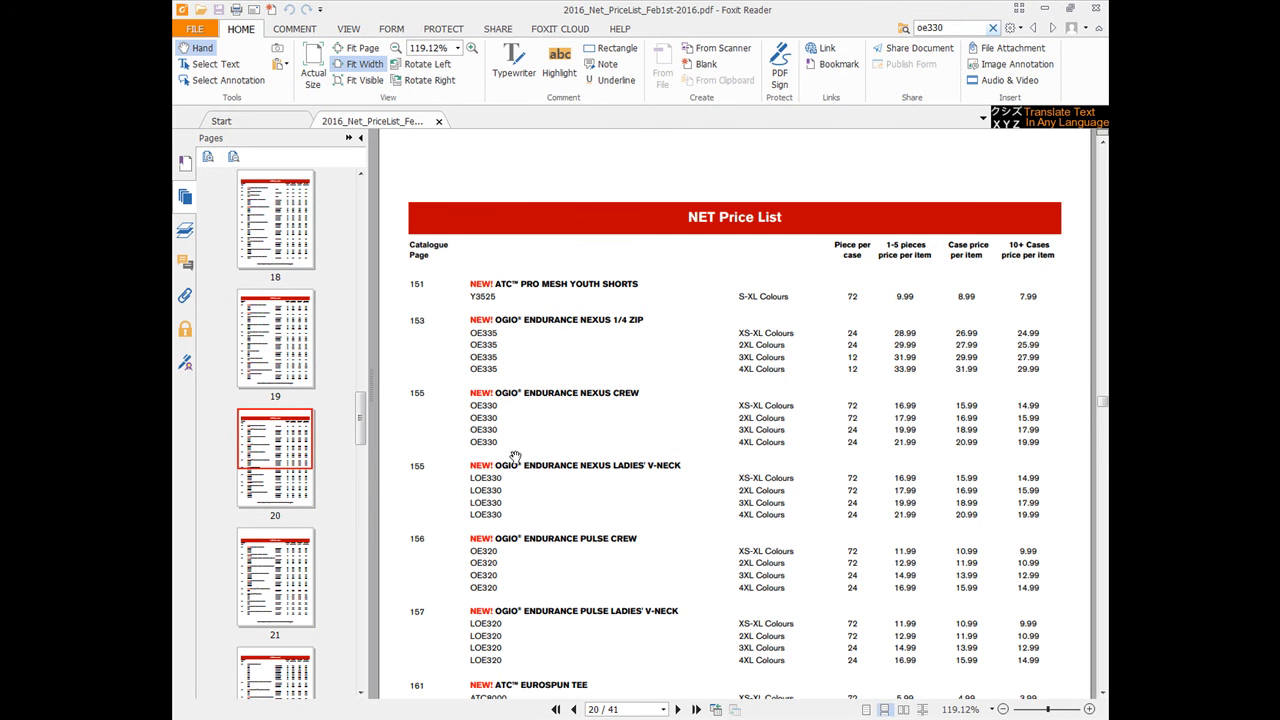
click(967, 27)
key(Return)
click(966, 409)
drag(708, 20, 1108, 20)
Step: Check the Base sizes in the item's Sizing section and set Base Price 1 through Price 4 to 15.99
click(450, 584)
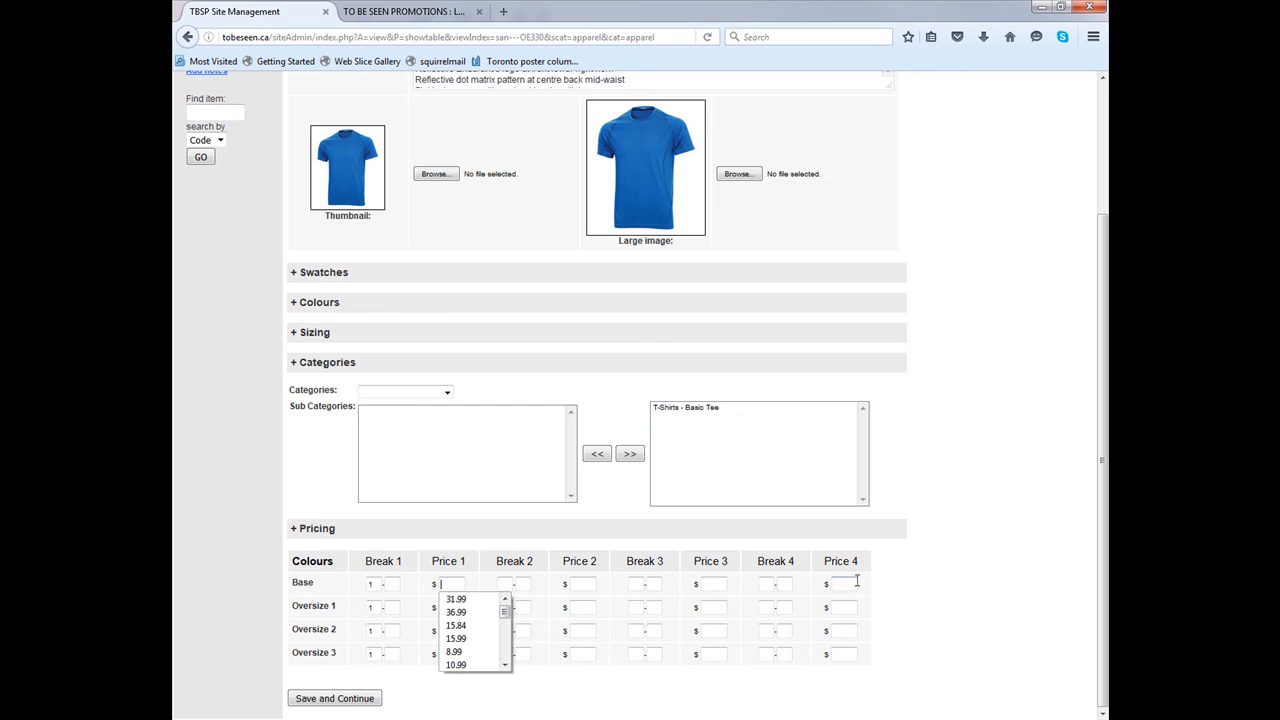
click(338, 332)
scroll(426, 283, down, 3)
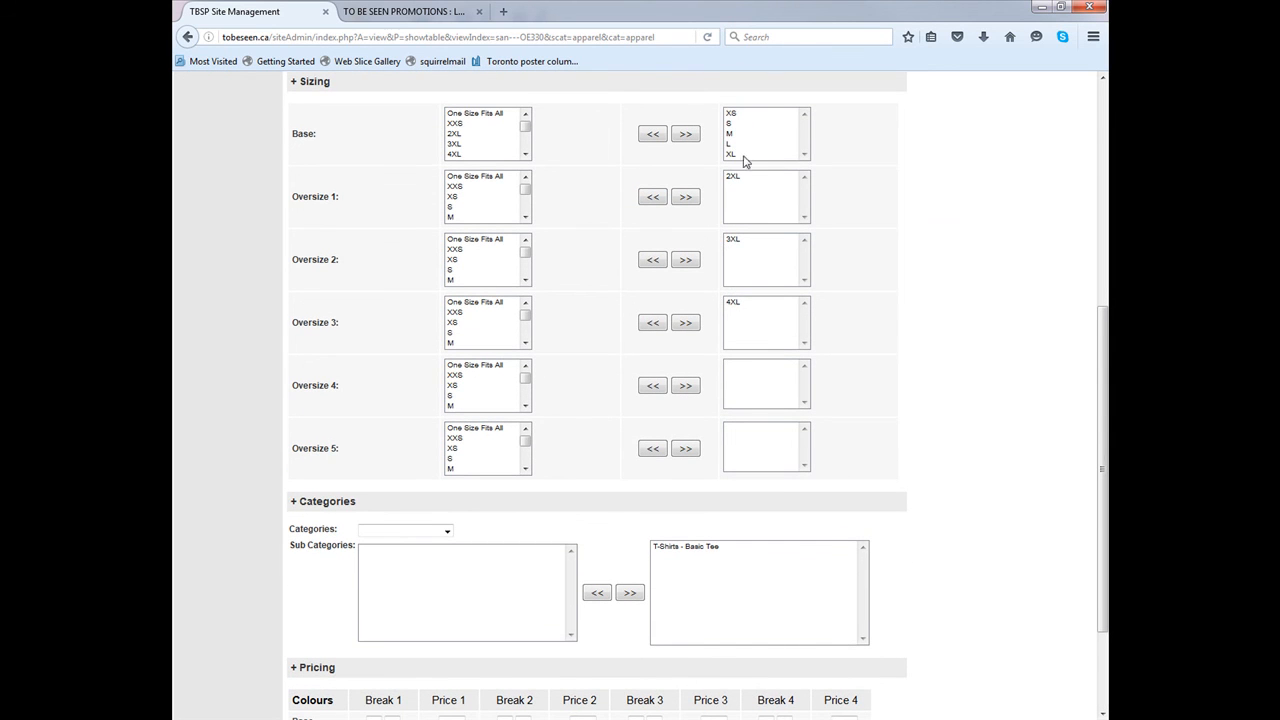
scroll(700, 450, down, 2)
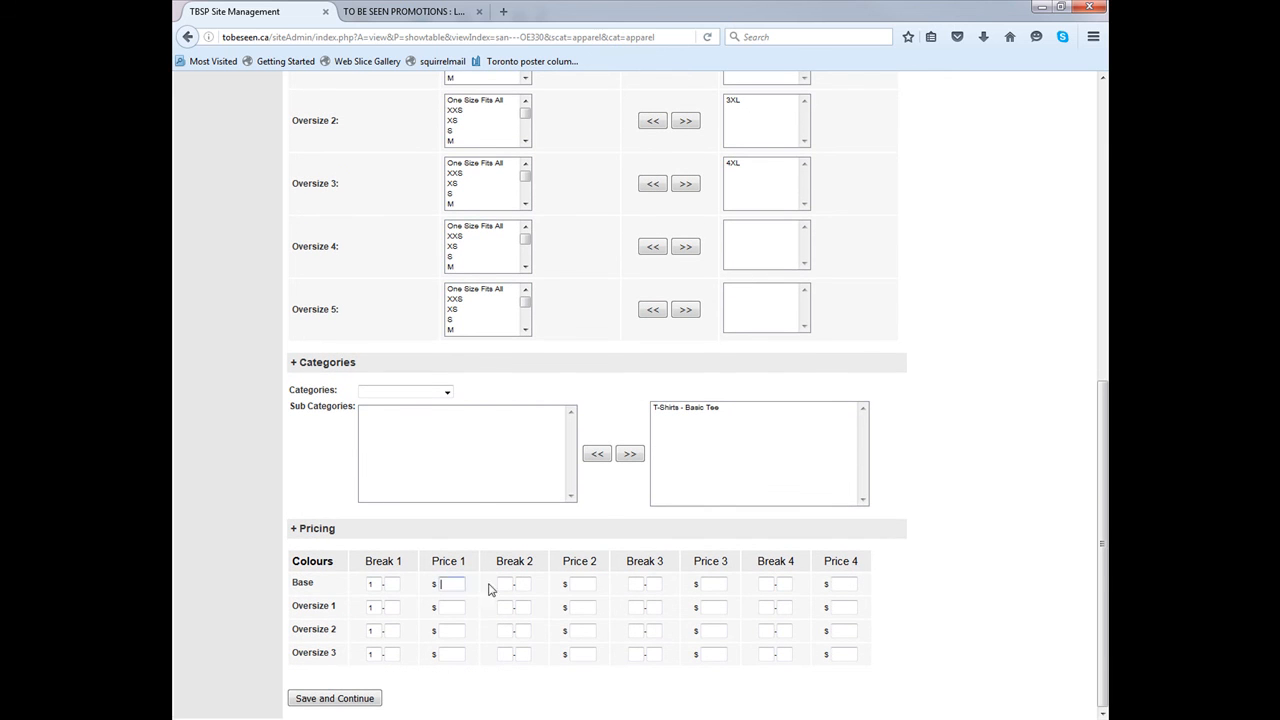
text(15.99)
click(592, 584)
text(15.99)
click(717, 583)
key(ctrl+v)
click(847, 584)
key(ctrl+v)
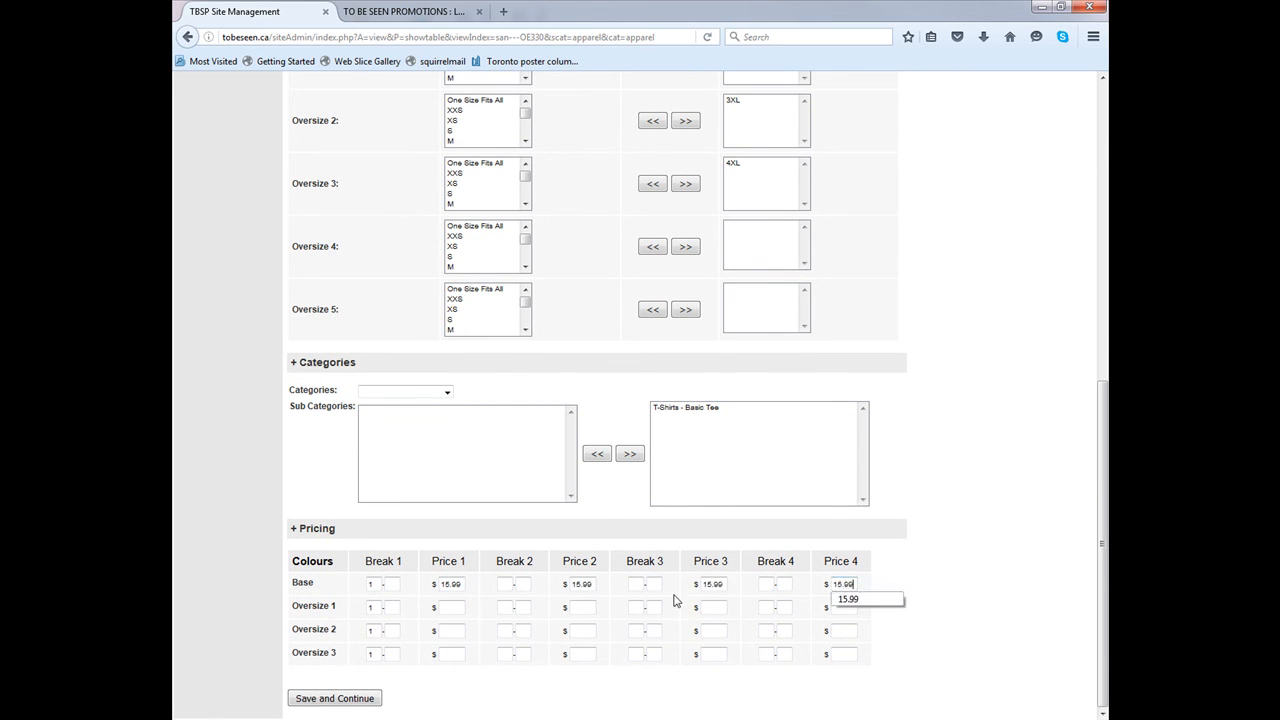
Step: Switch to the price list PDF, copy OE330's 2XL case price and move the PDF window aside
click(267, 597)
key(alt+Tab)
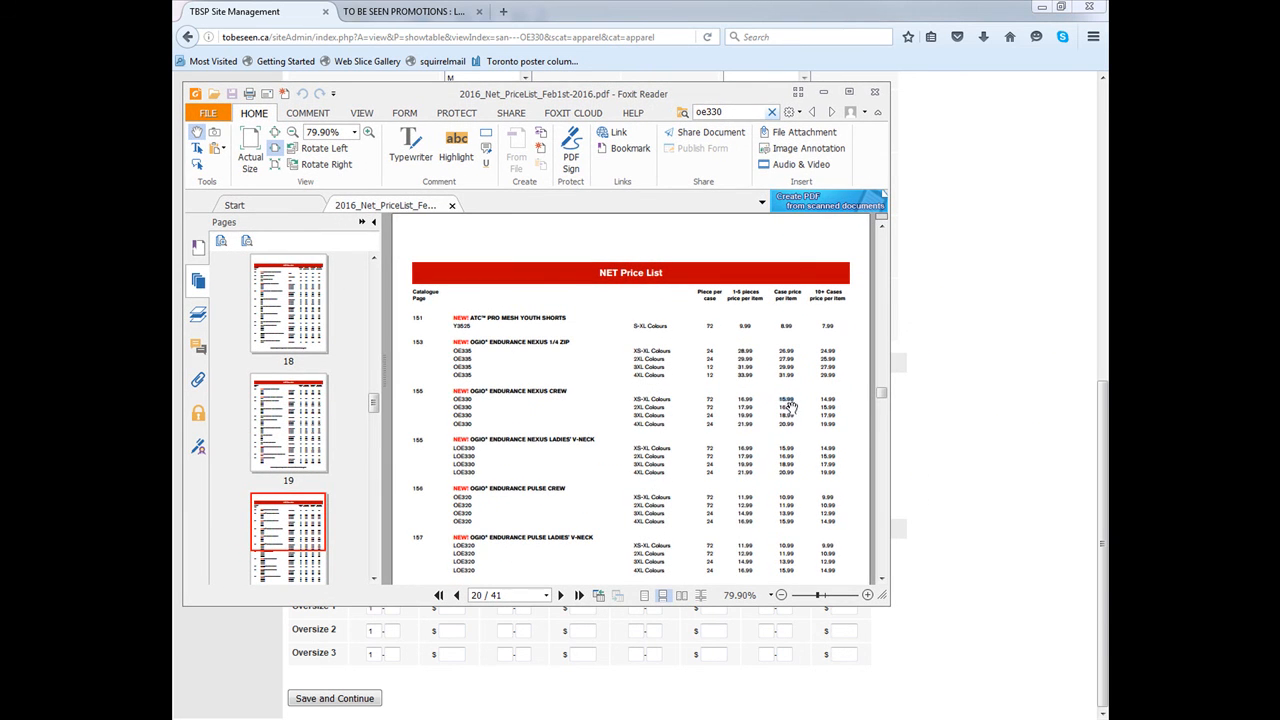
triple_click(789, 401)
triple_click(788, 407)
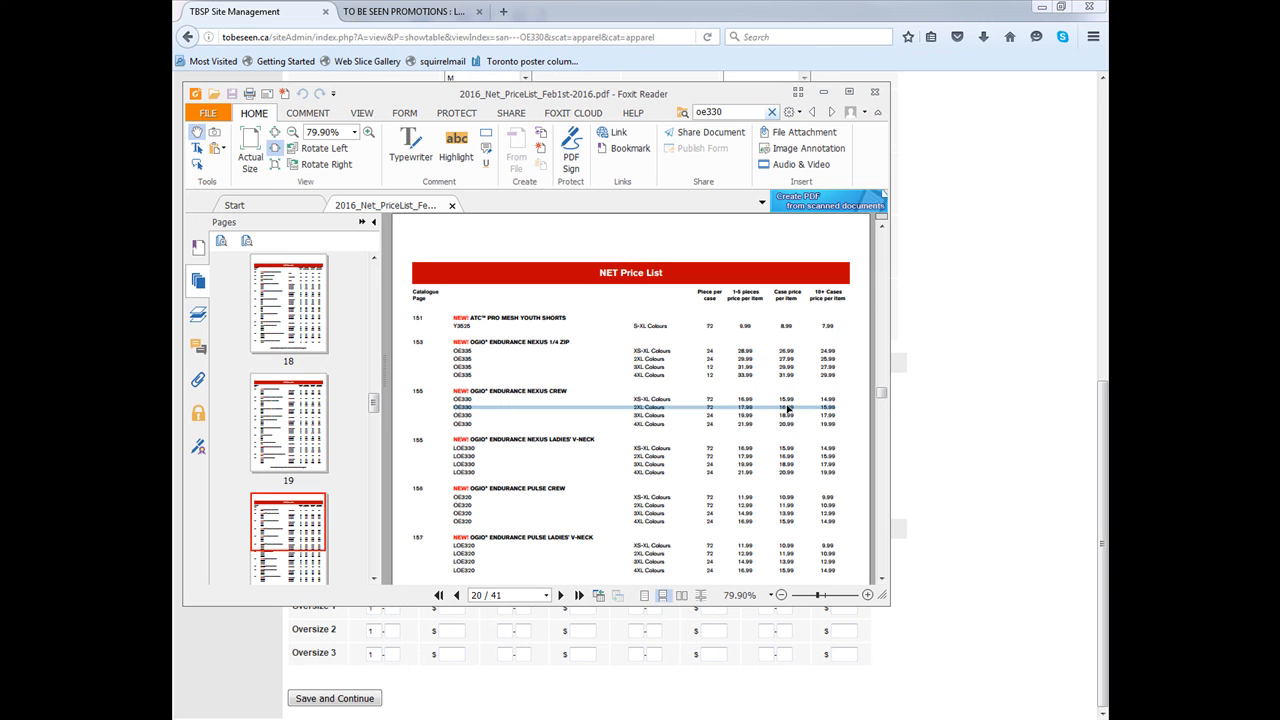
click(790, 410)
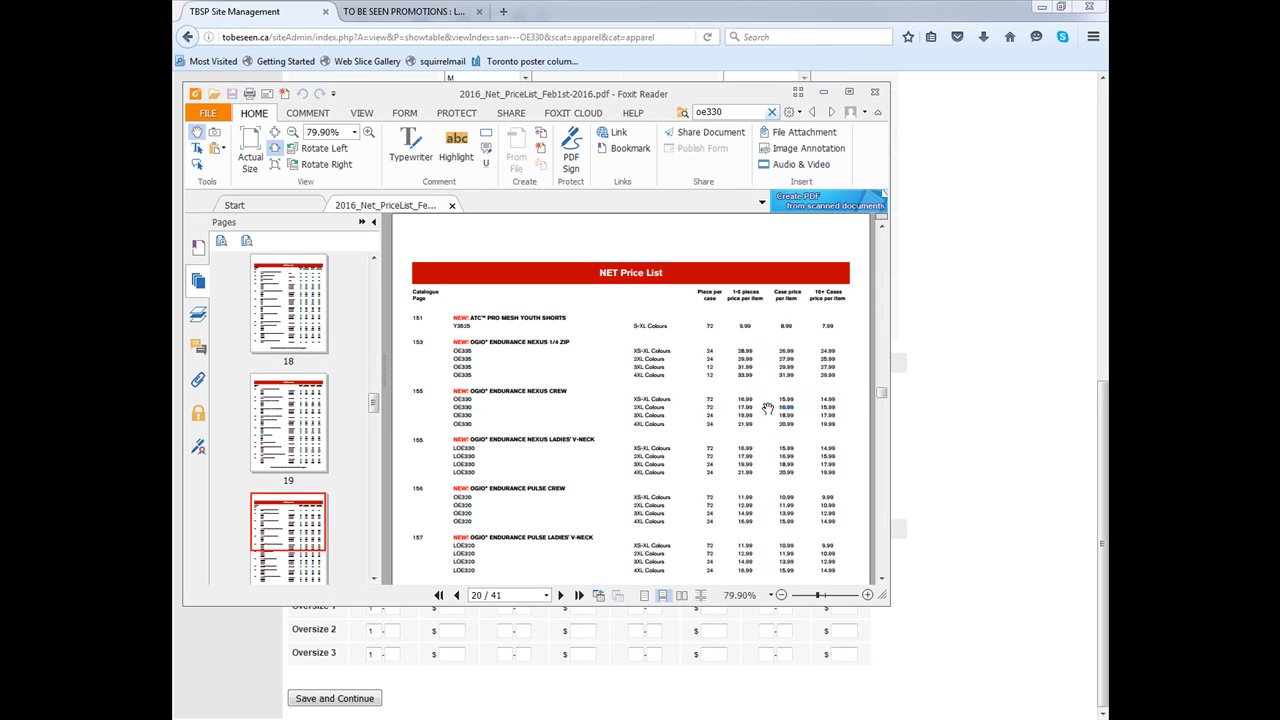
drag(723, 91, 1279, 135)
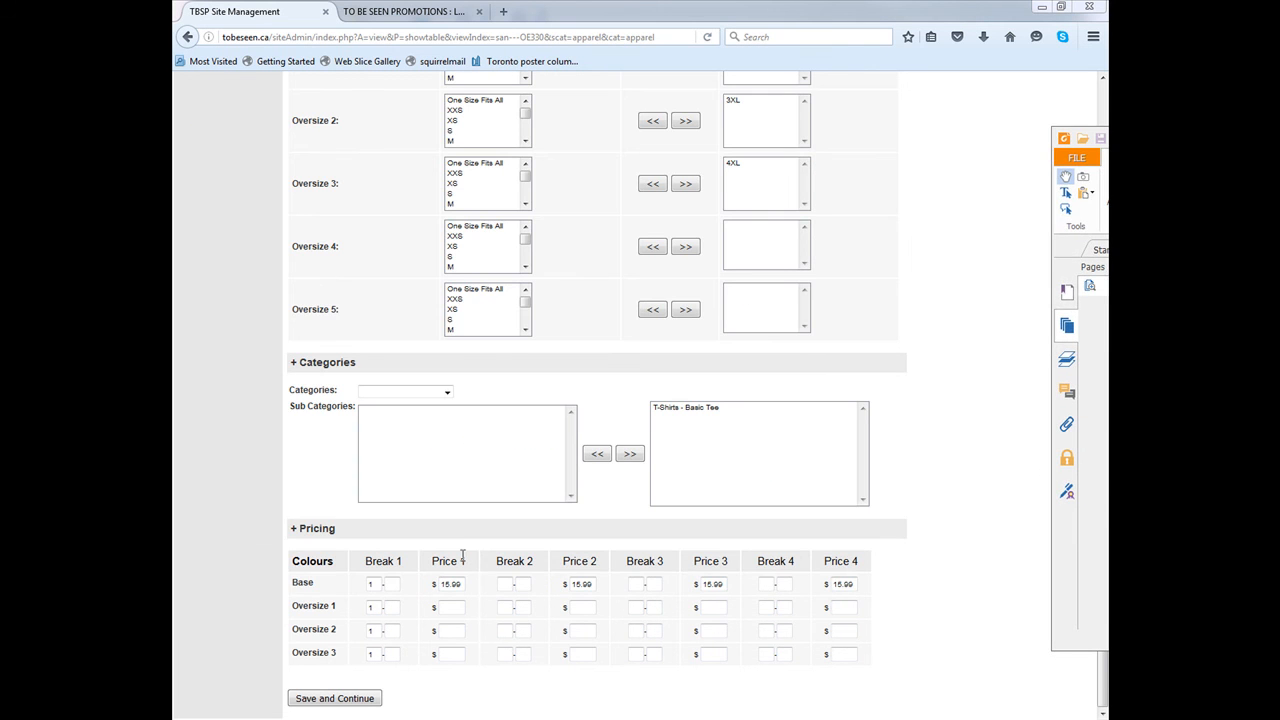
Step: Set Oversize 1 Price 1 through Price 4 to 16.99
click(446, 608)
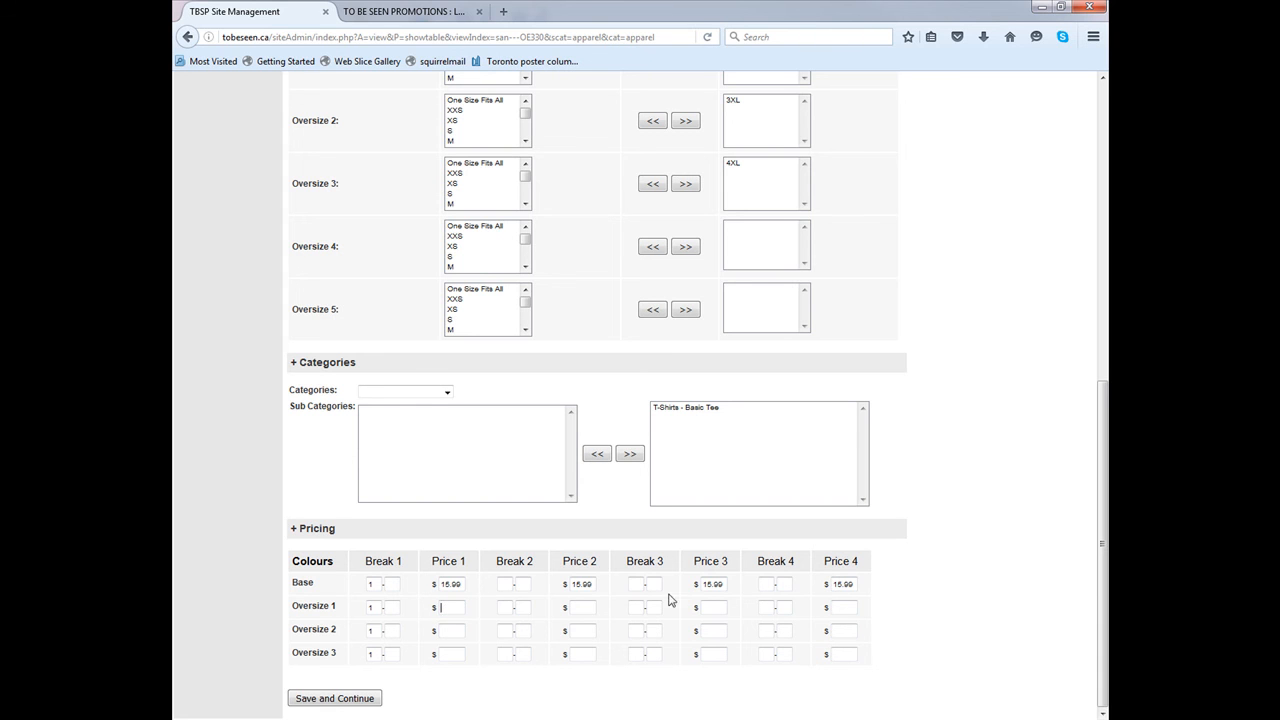
text(16.99)
click(578, 607)
text(16.99)
click(712, 607)
text(16.99)
click(845, 607)
text(16.99)
Step: Set Oversize 2 Price 1 through Price 4 to the 3XL case price of 18.99
key(alt+Tab)
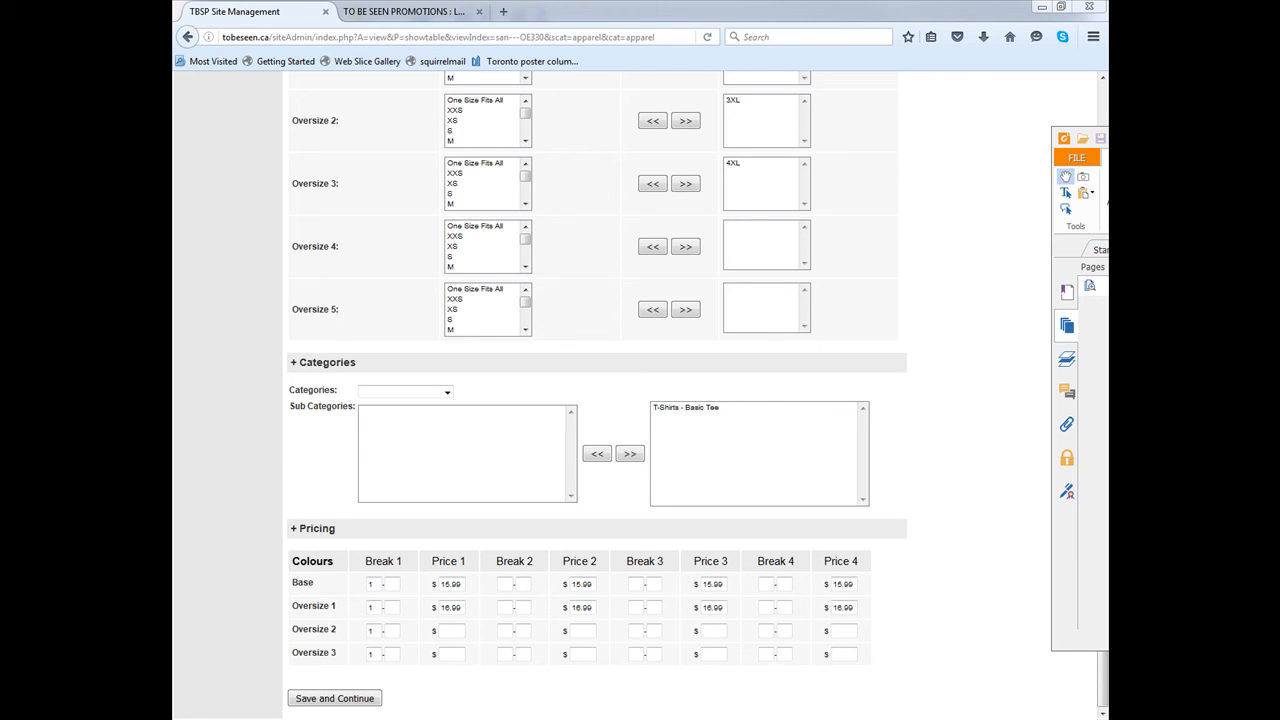
click(457, 629)
text(18.99)
click(590, 631)
text(18.99)
click(707, 630)
text(18.99)
click(838, 630)
text(18.99)
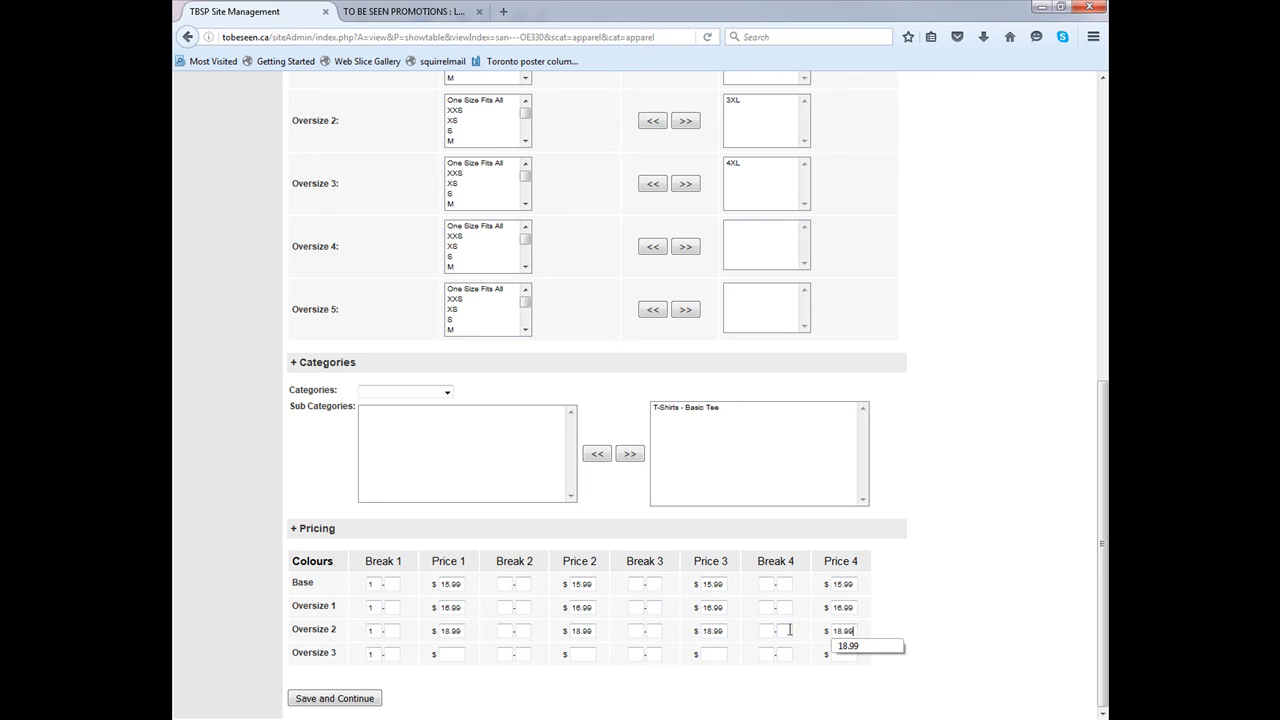
Step: Set Oversize 3 Price 1 through Price 4 to the 4XL case price of 20.99 and save the item
key(alt+Tab)
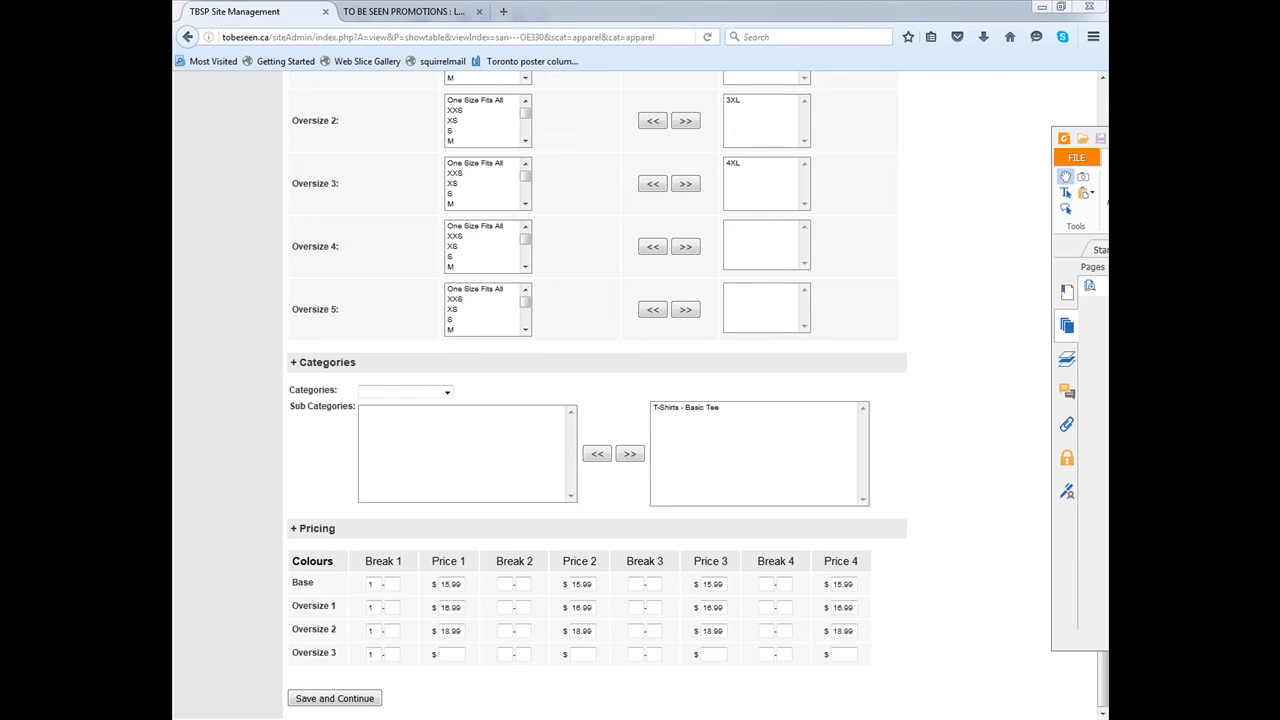
click(456, 656)
text(20.99)
click(580, 654)
text(20.99)
click(703, 654)
text(20.99)
click(838, 654)
text(20.99)
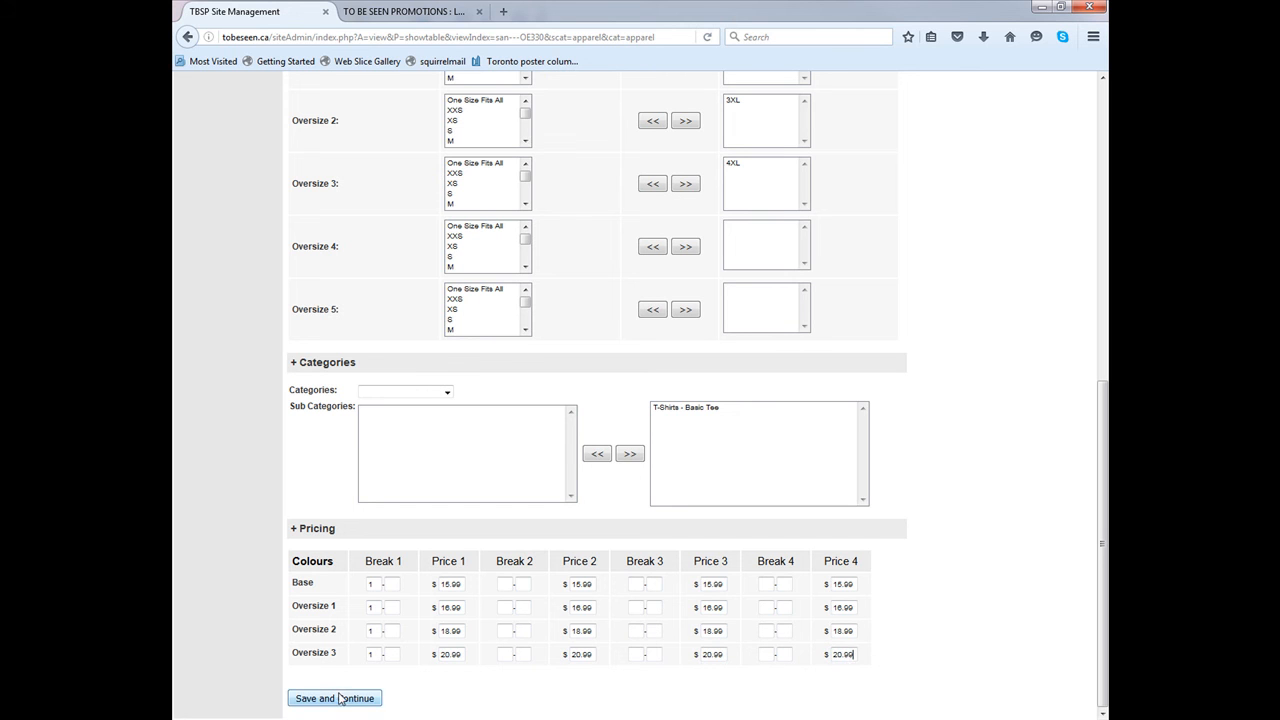
click(350, 690)
click(324, 303)
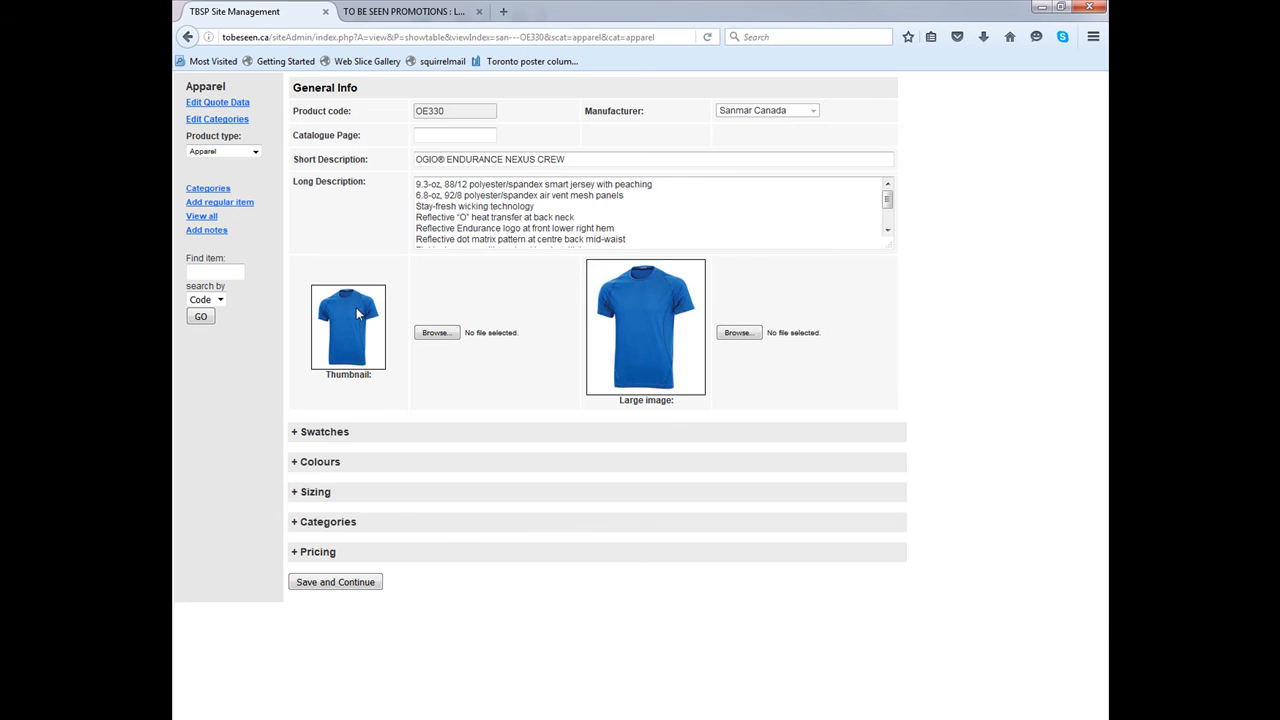
Step: Search the public storefront for oe330 and open the OE330 product page to check the listing
click(445, 11)
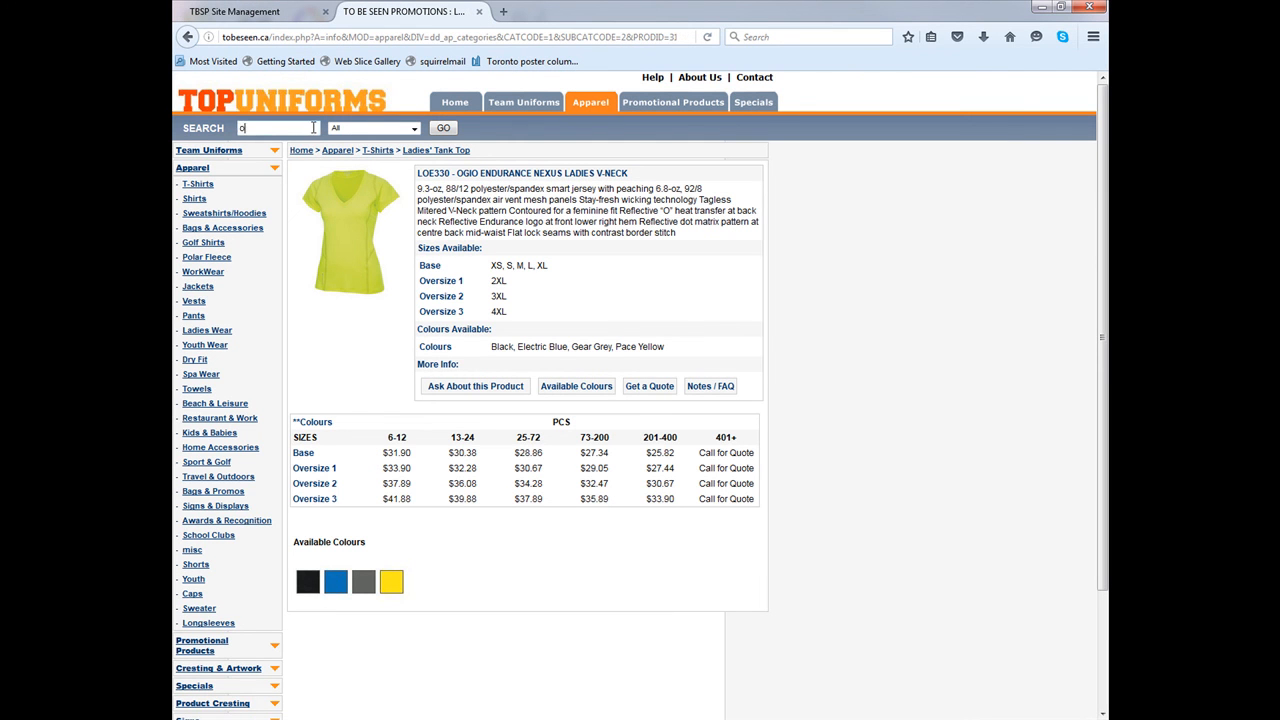
text(oe330)
key(Return)
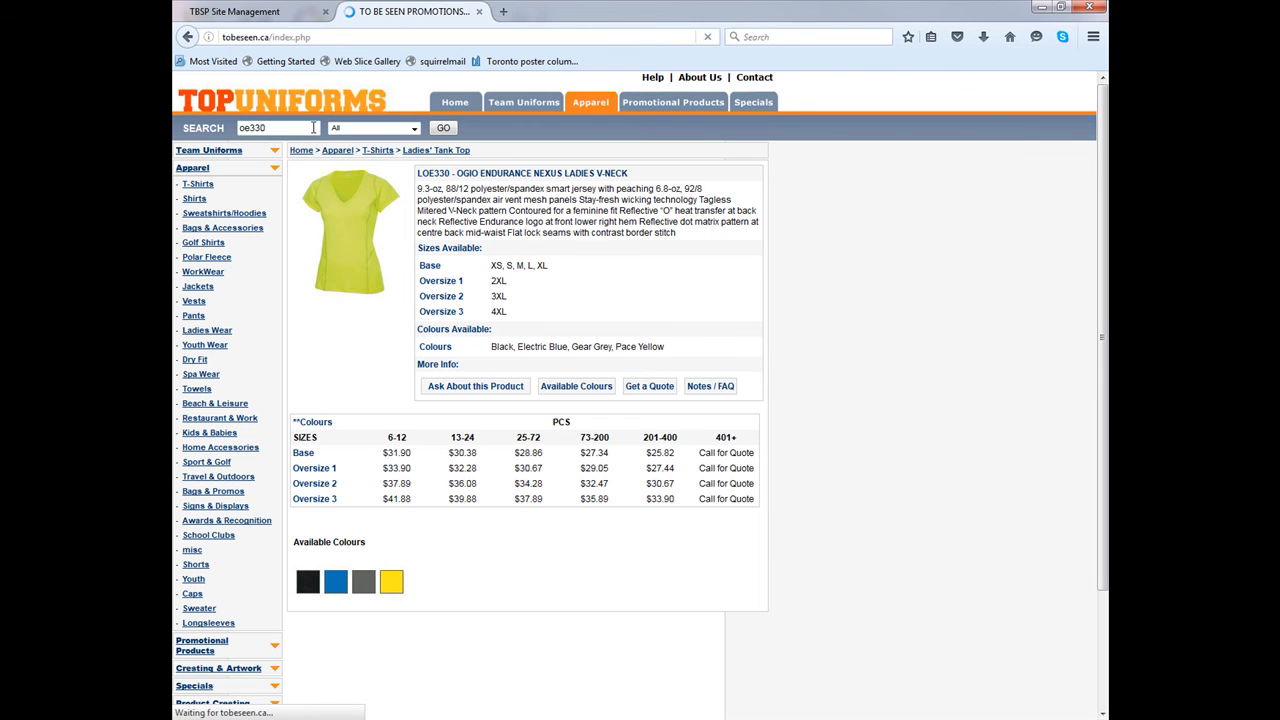
click(334, 303)
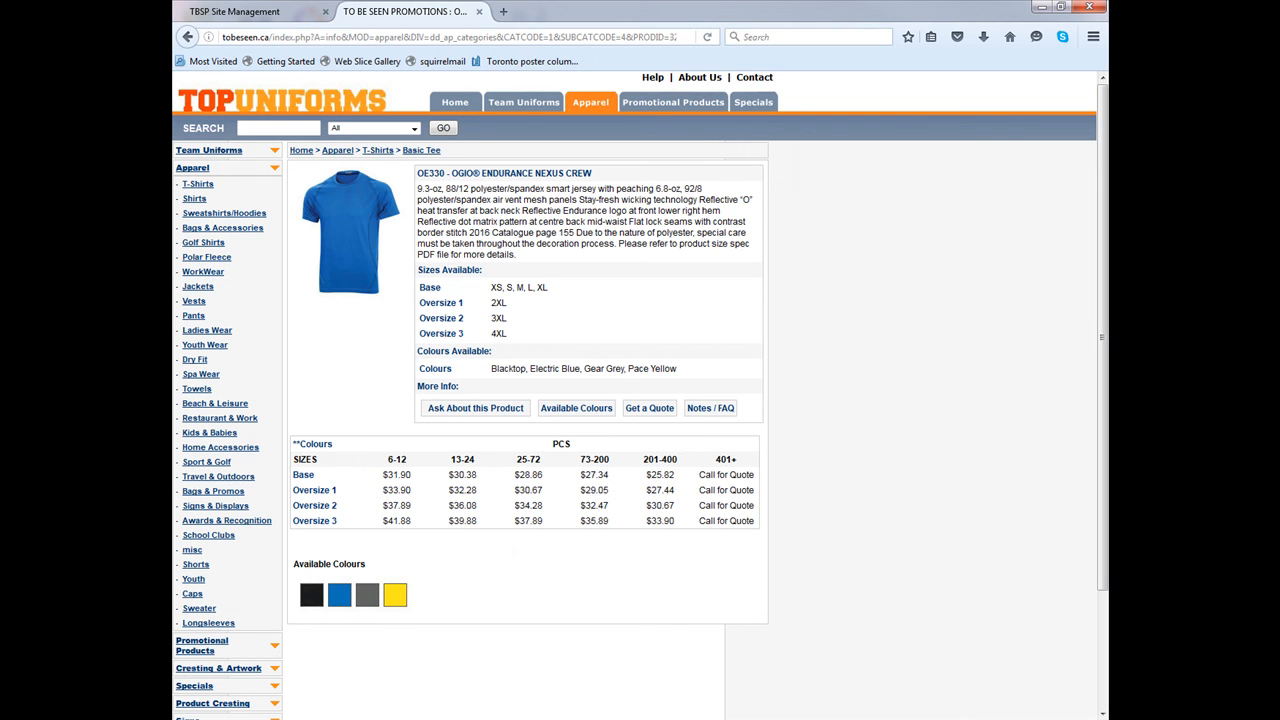
Step: Return to the site management page, find the item by code oe330 and open OE330 for editing
click(250, 11)
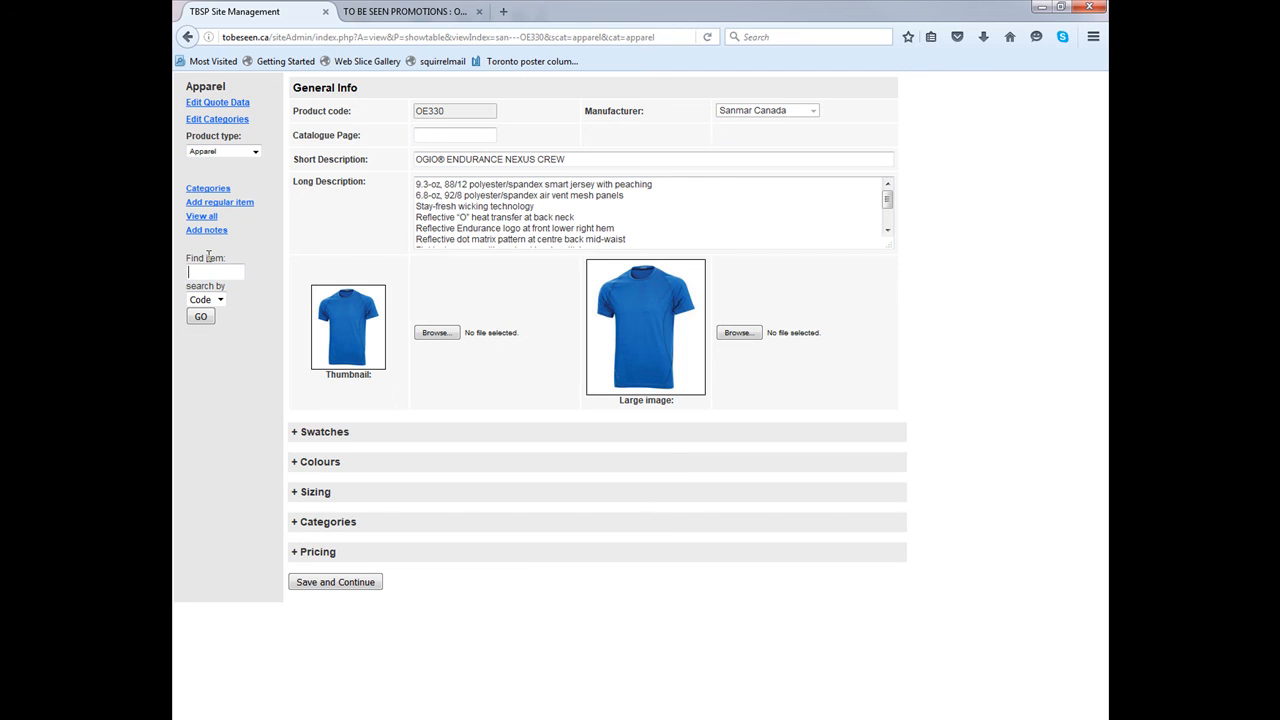
text(0e330)
key(Return)
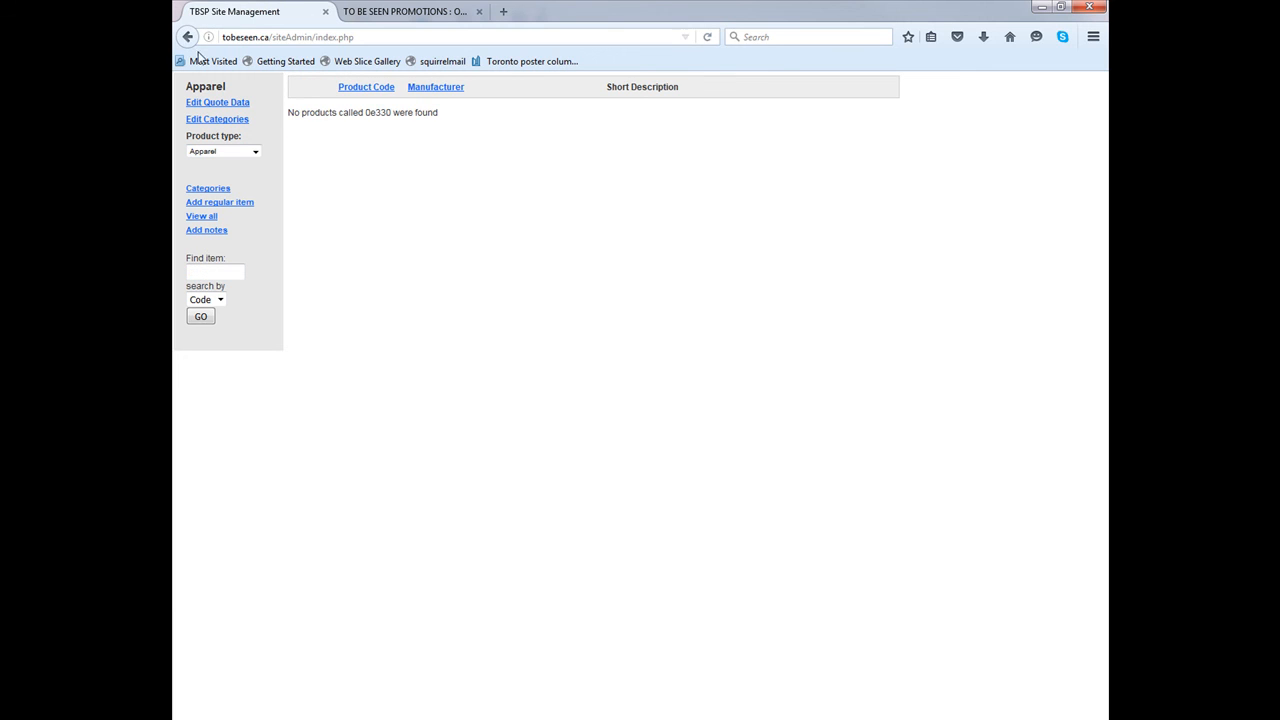
click(219, 276)
text(oe330)
key(Return)
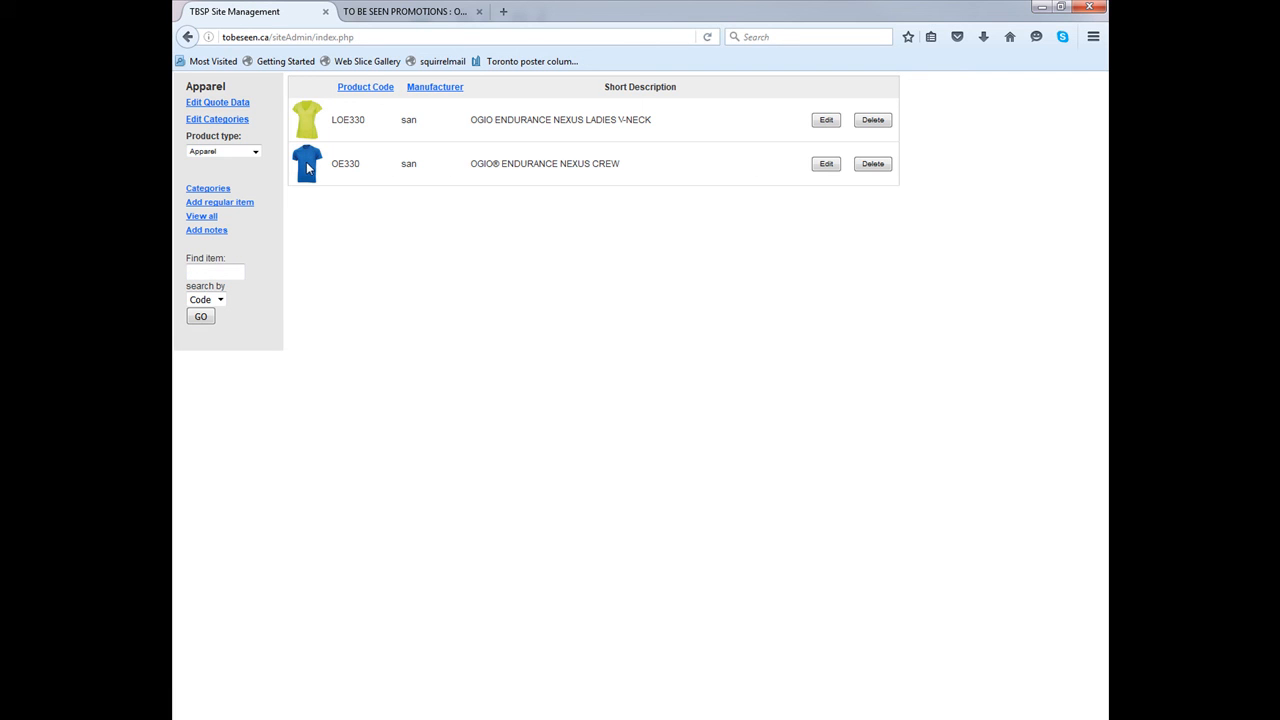
click(828, 166)
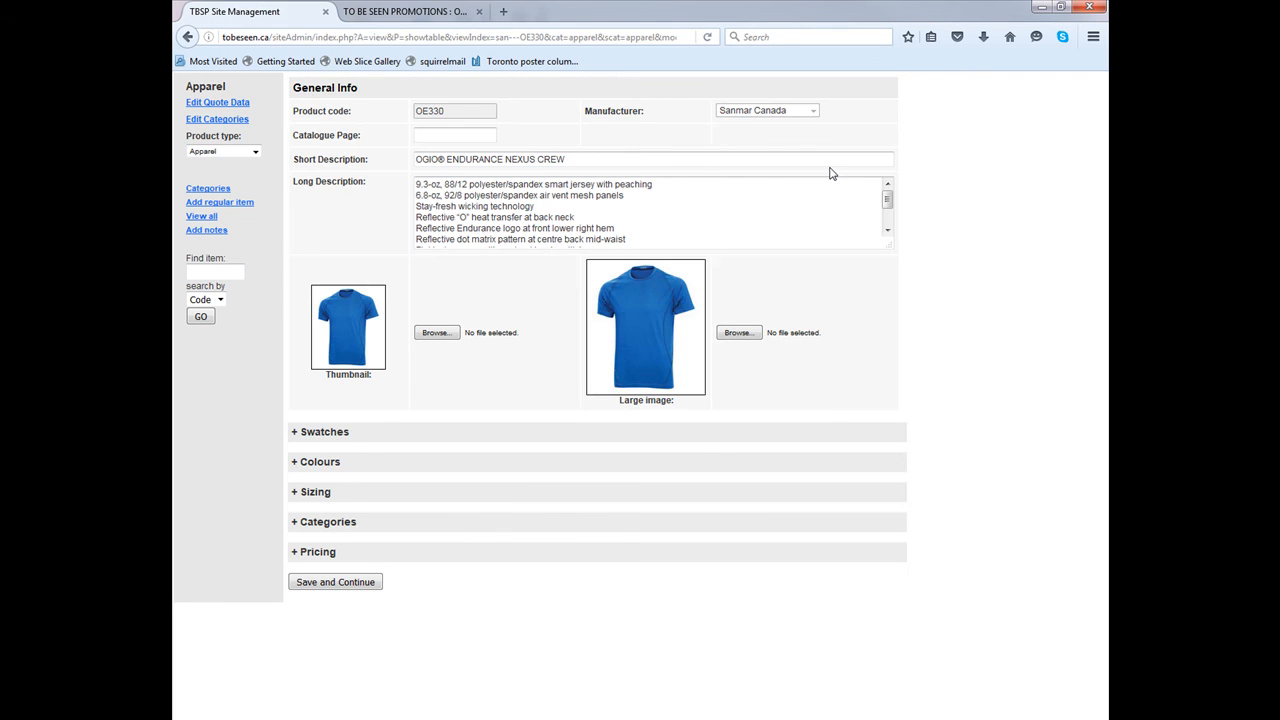
Step: Open the Swatches and Colours sections of OE330 to review their contents
click(352, 436)
click(334, 526)
scroll(325, 628, down, 5)
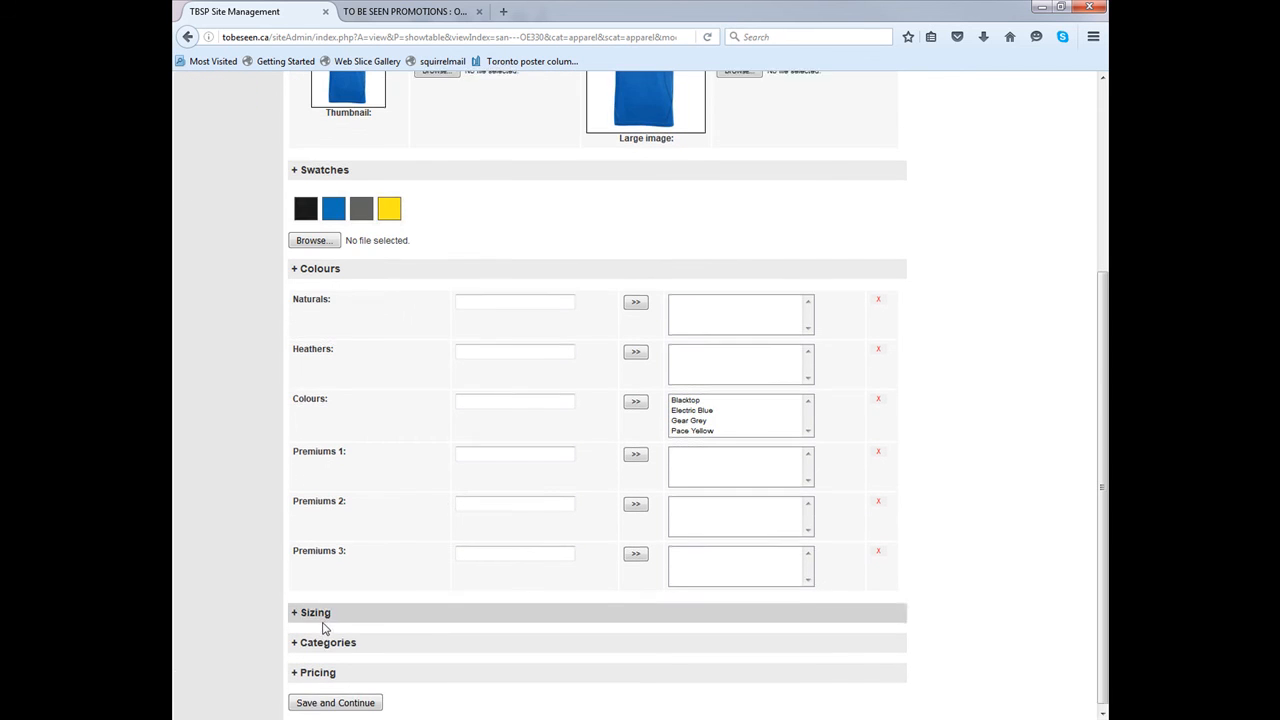
Step: Open the Sizing, Categories and Pricing sections of OE330 and review the complete item form
click(325, 618)
scroll(371, 646, down, 7)
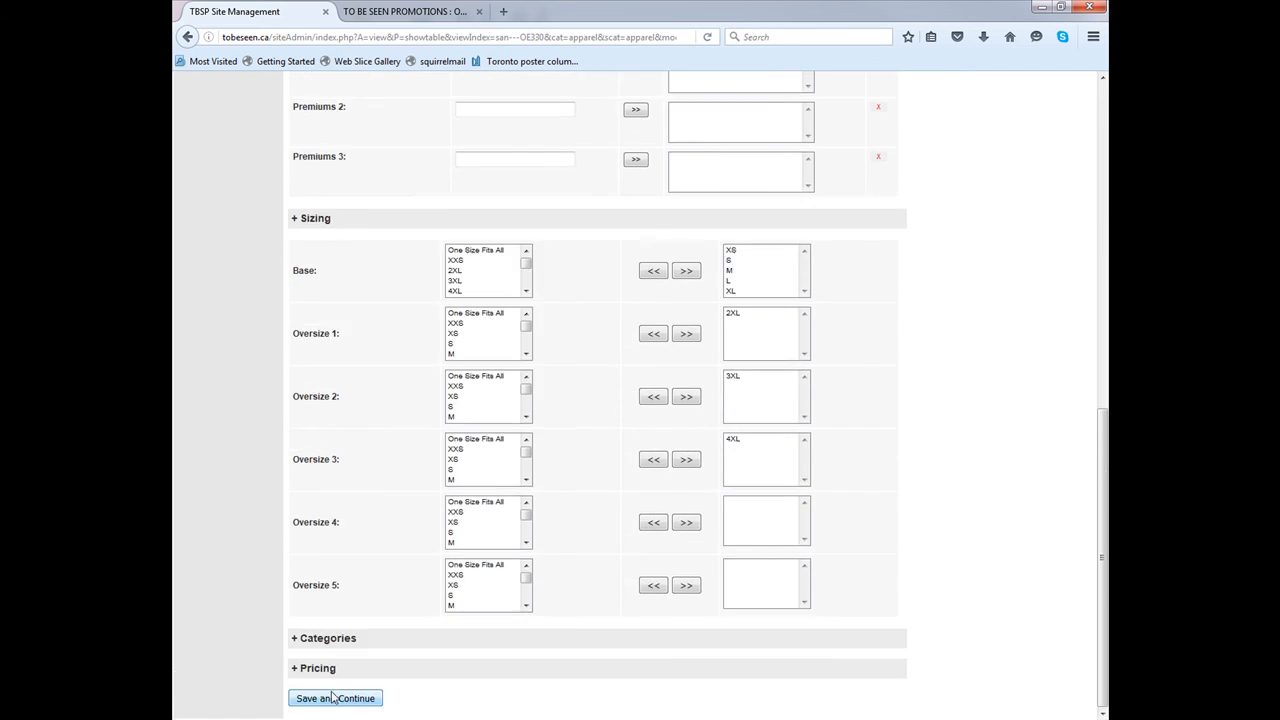
click(340, 640)
scroll(342, 660, down, 2)
click(343, 668)
scroll(344, 684, down, 1)
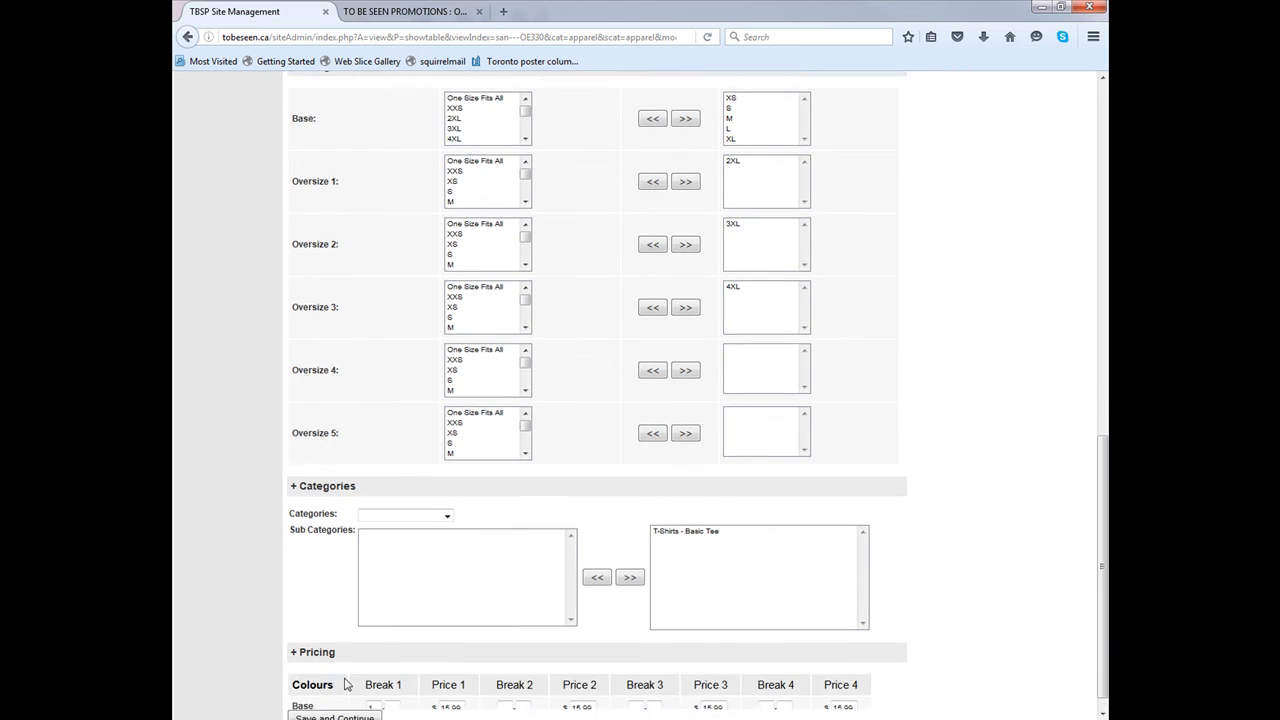
scroll(346, 690, down, 2)
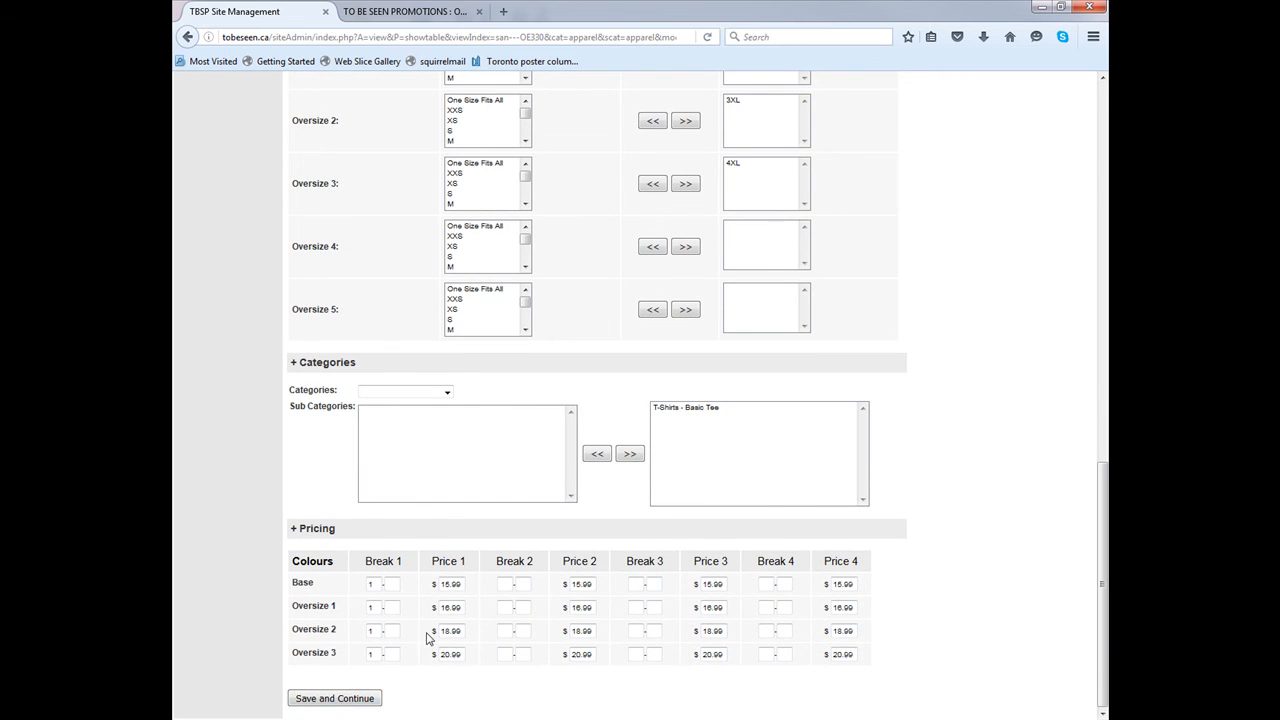
scroll(428, 640, up, 14)
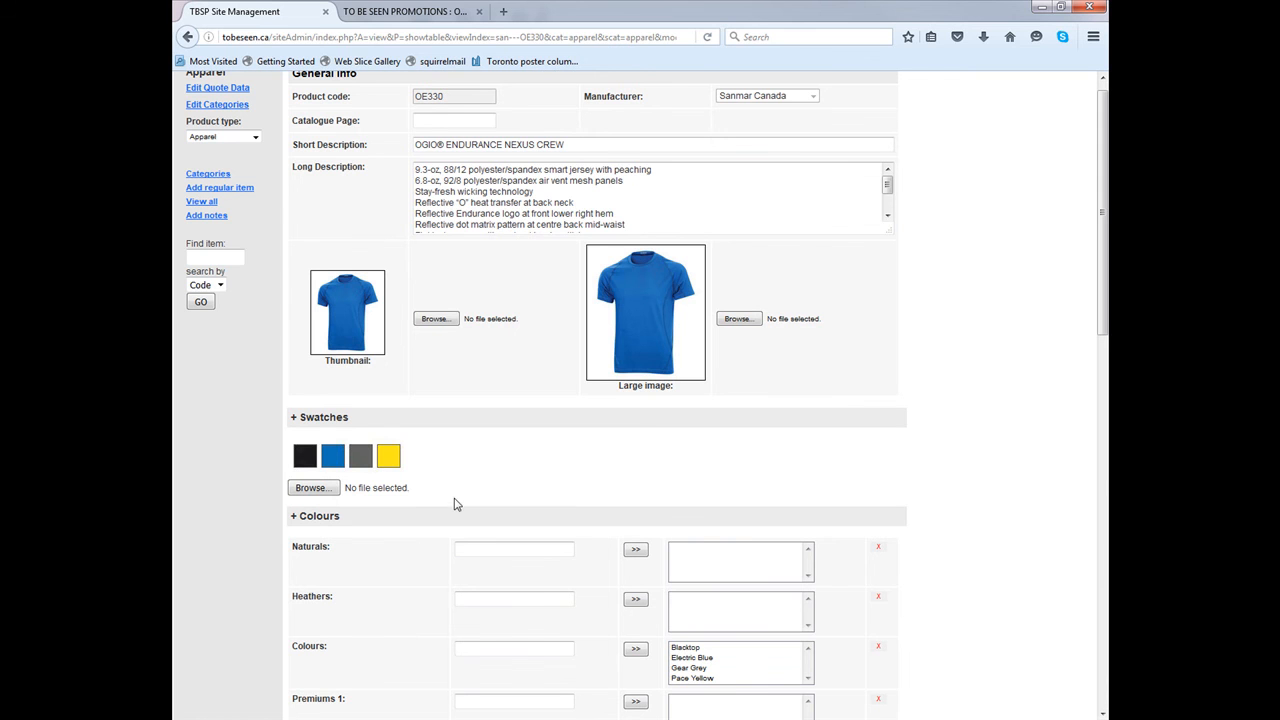
scroll(451, 503, down, 14)
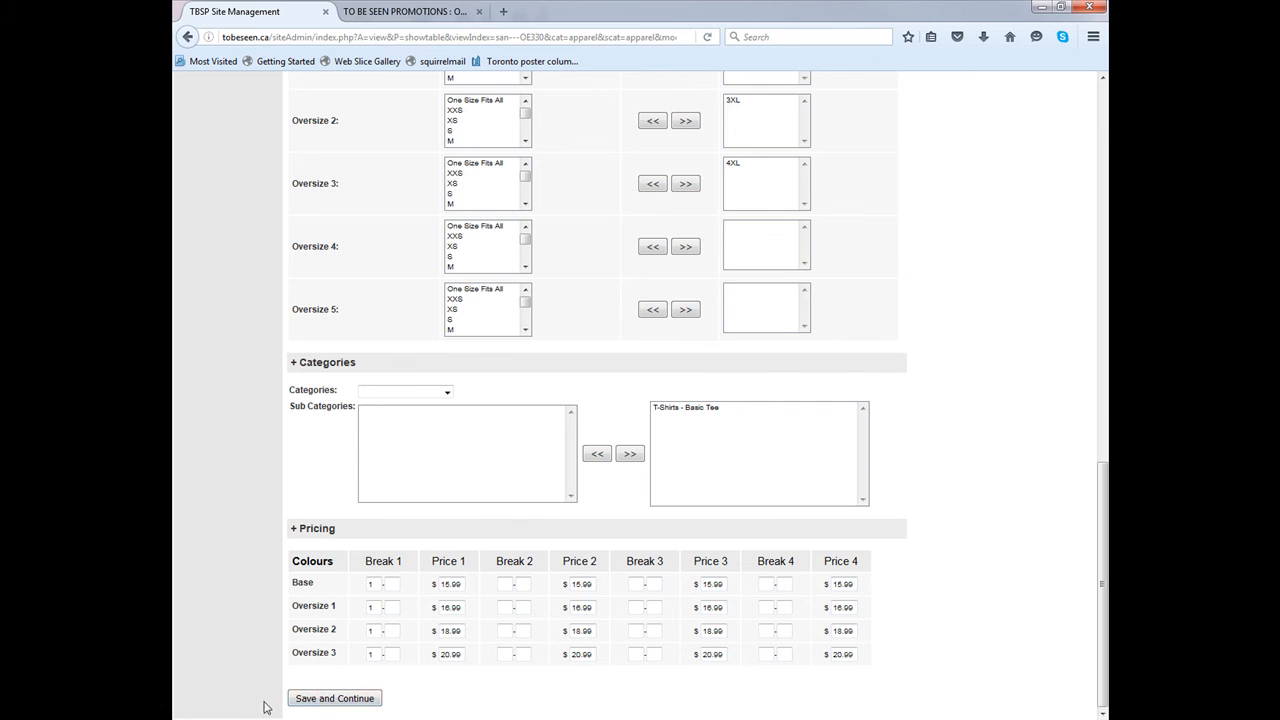
Step: Save the OE330 item and return to its edit form
click(340, 698)
click(321, 302)
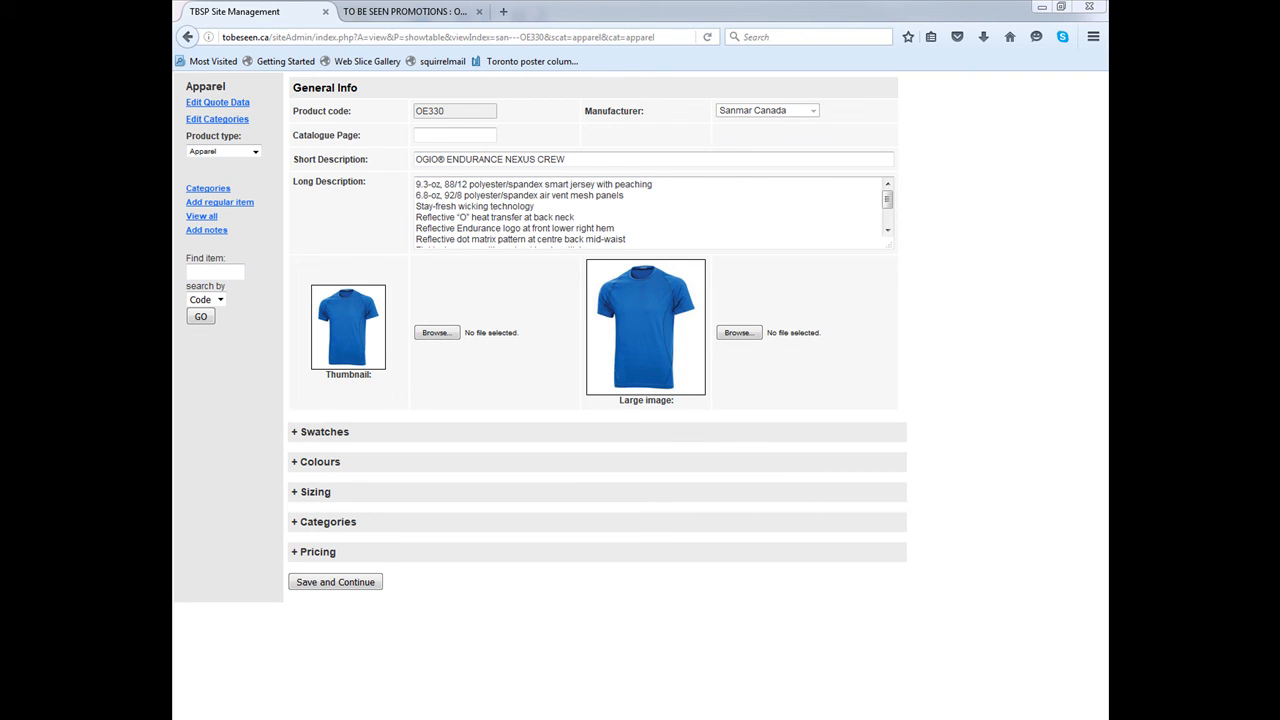
click(466, 134)
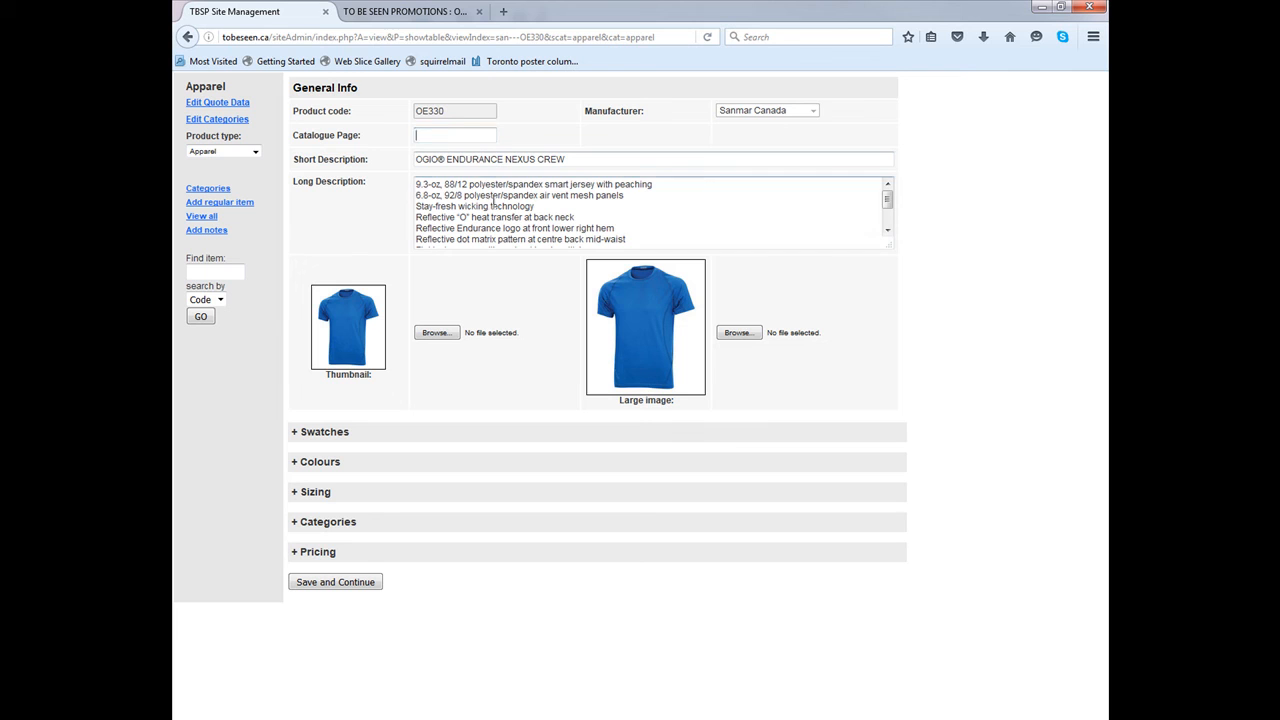
double_click(472, 113)
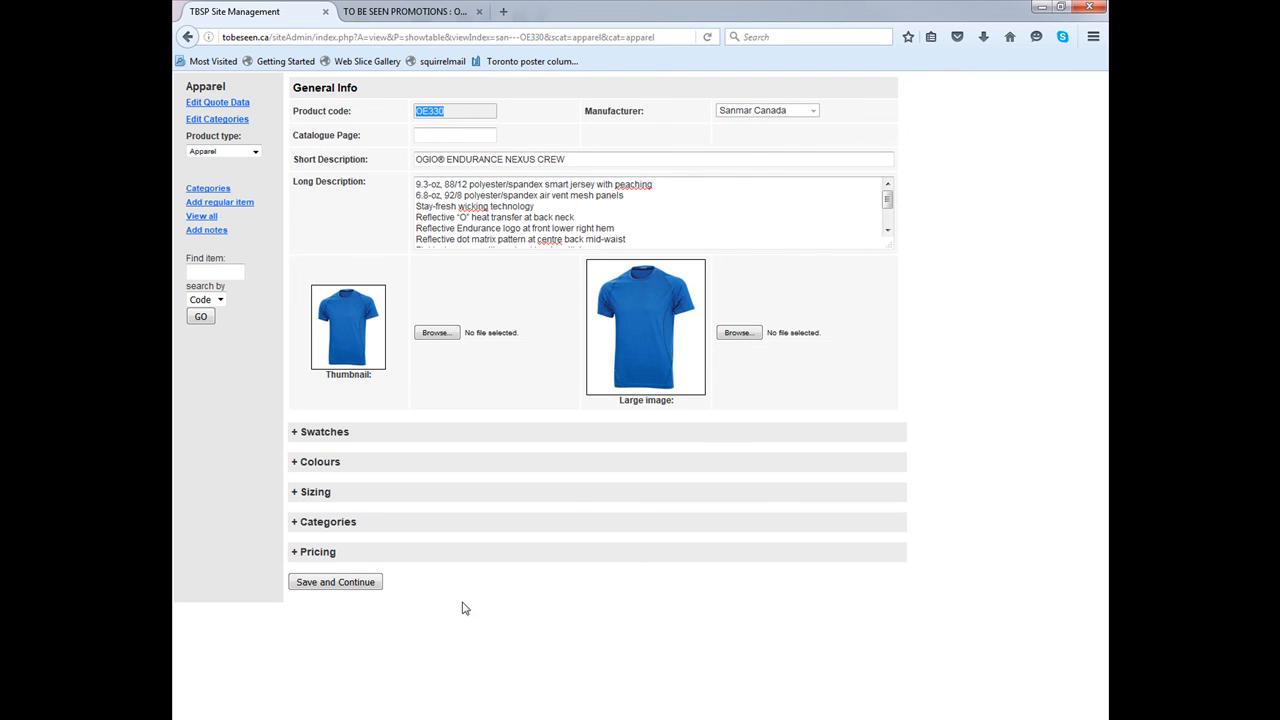
click(468, 118)
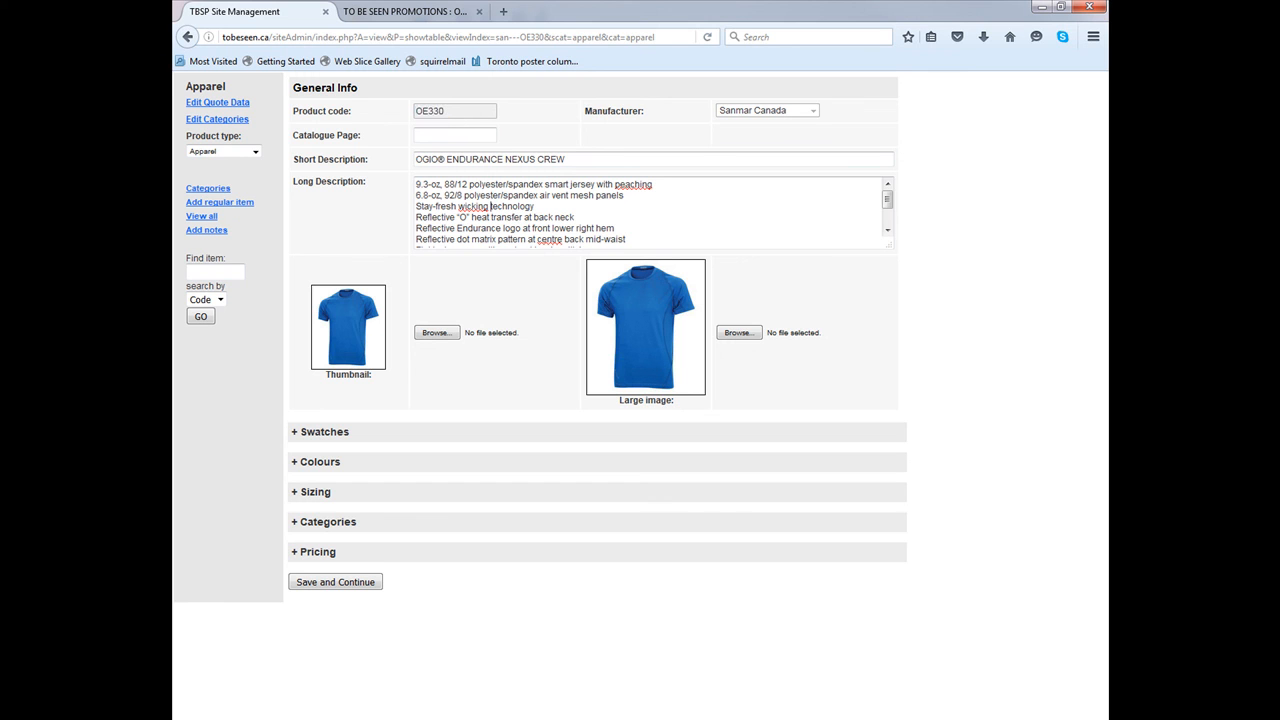